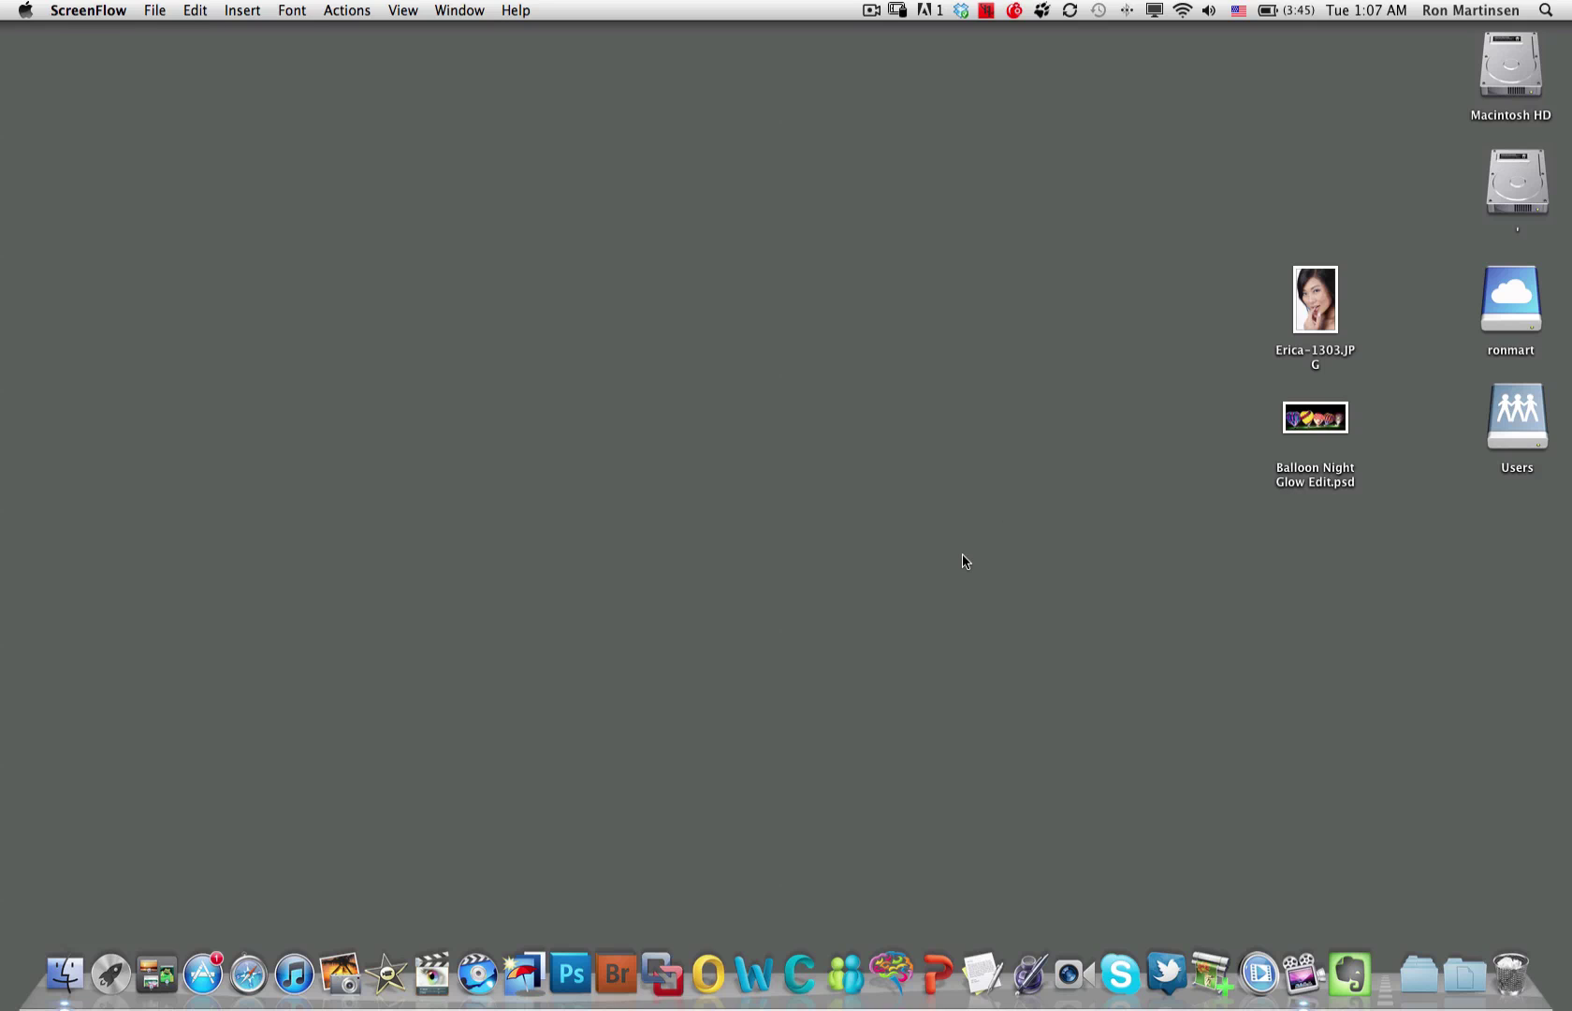
Launch Perfect Photo Suite 6 from the Launchpad application grid.
{"action": "key", "text": "F4"}
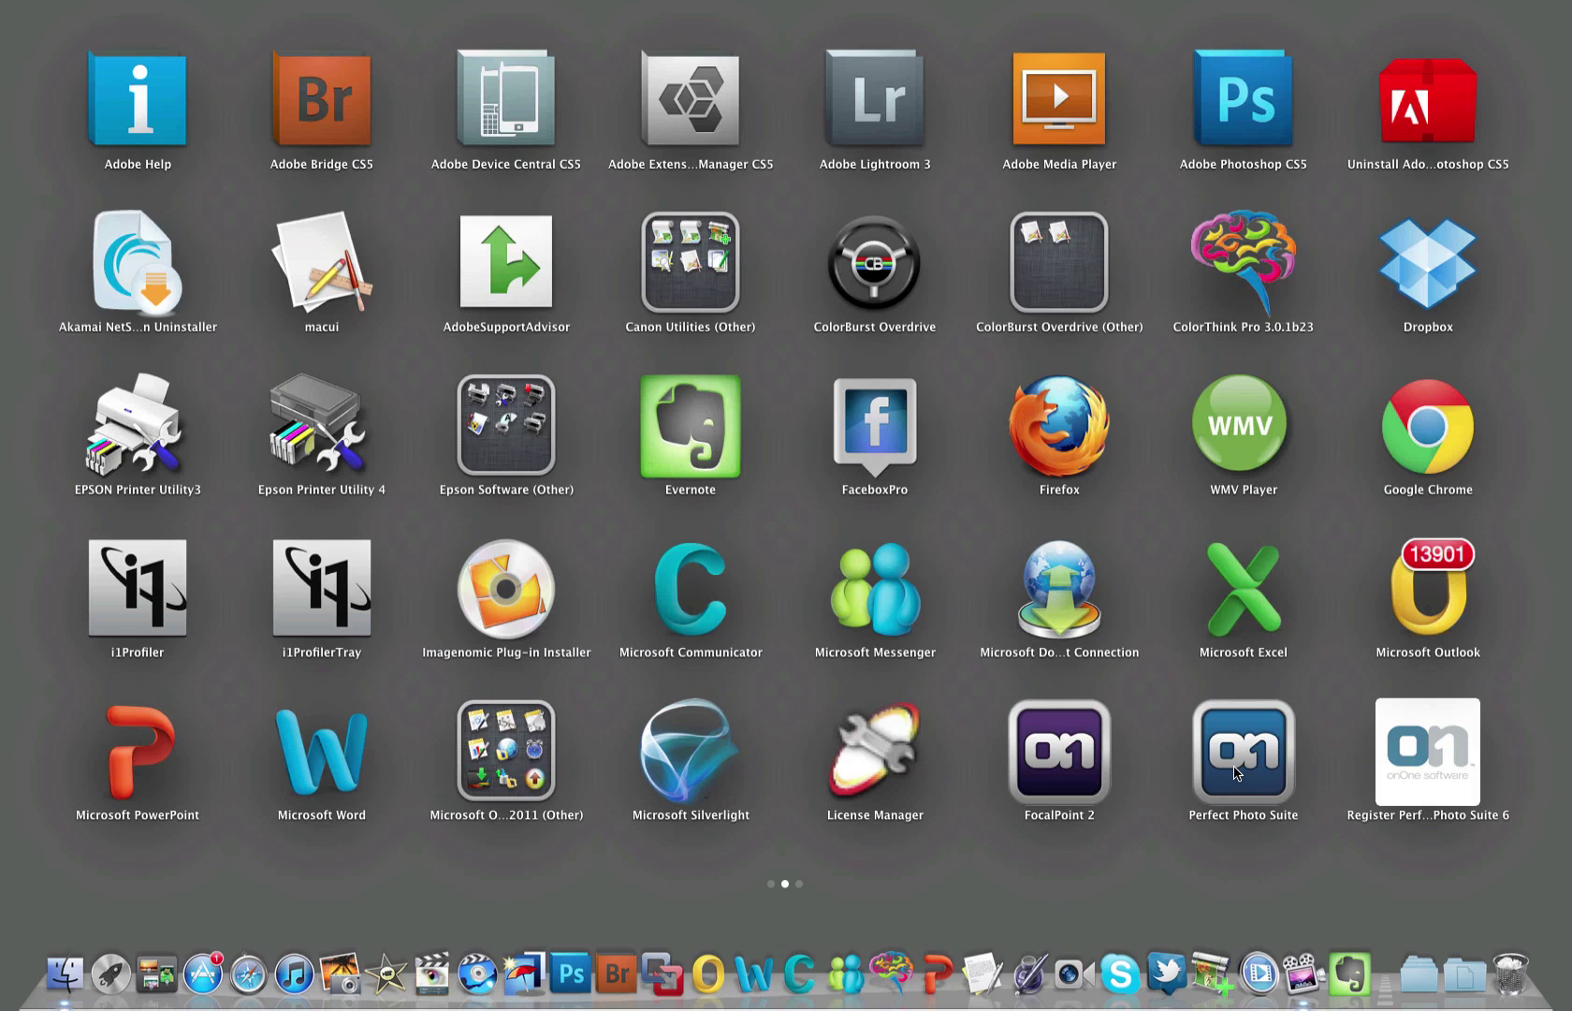
{"action": "left_click", "coordinate": [1237, 773]}
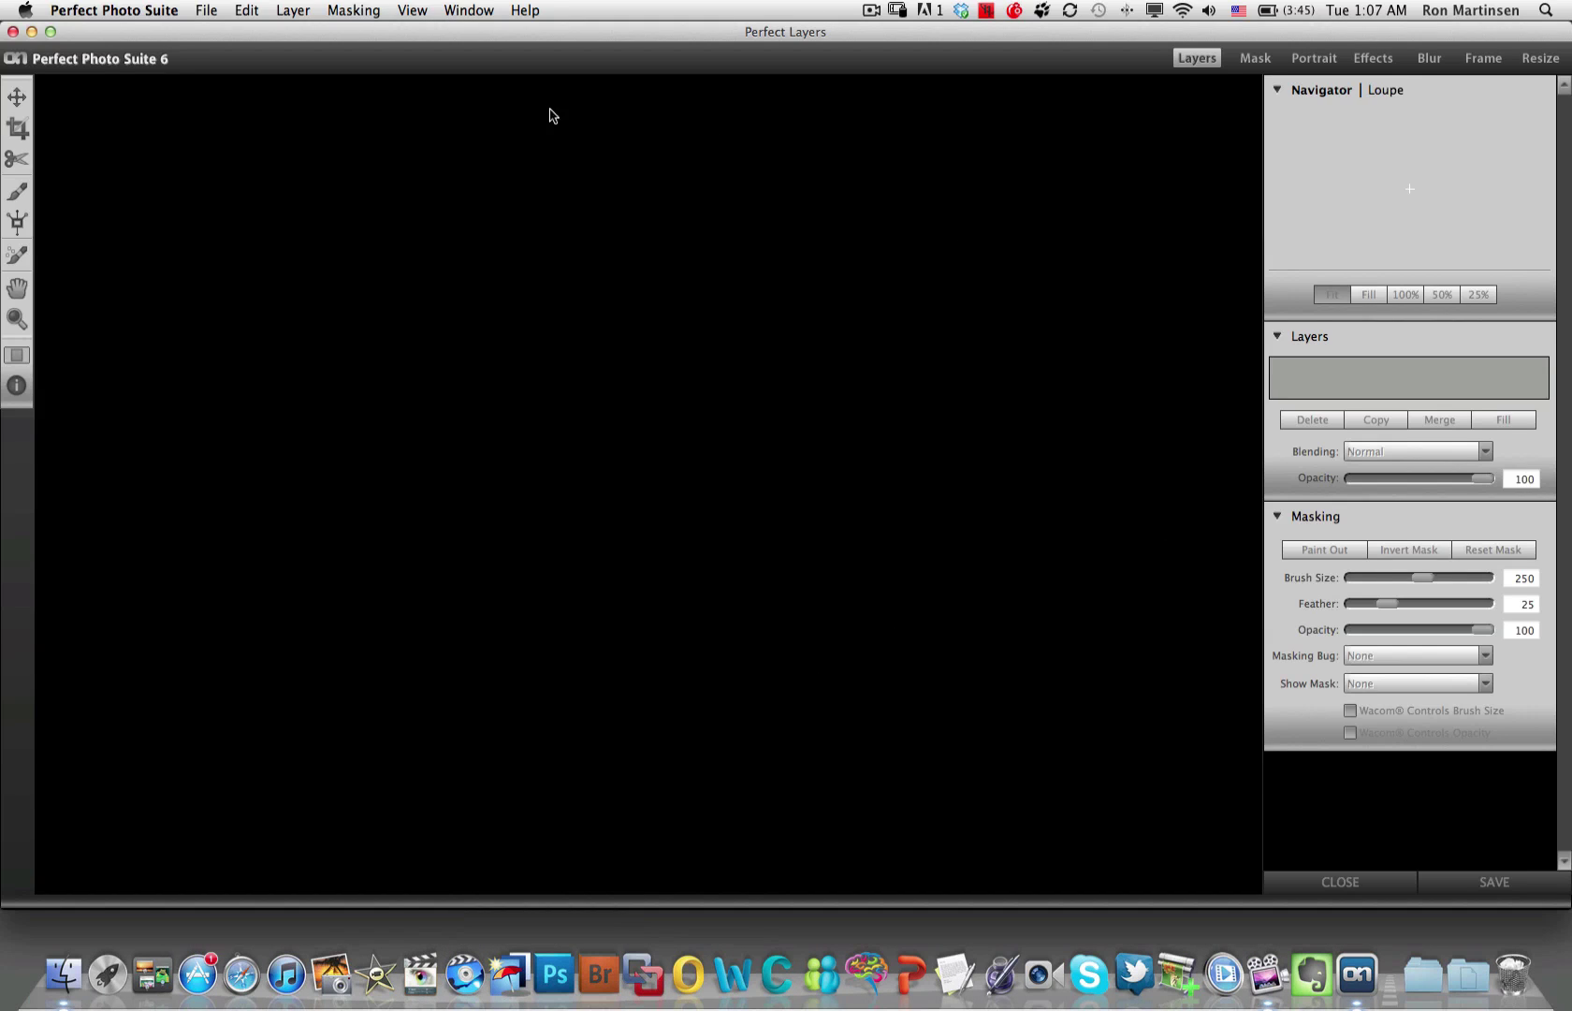
Open the Erica-1303.JPG portrait from the Desktop into Perfect Layers.
{"action": "left_click", "coordinate": [205, 12]}
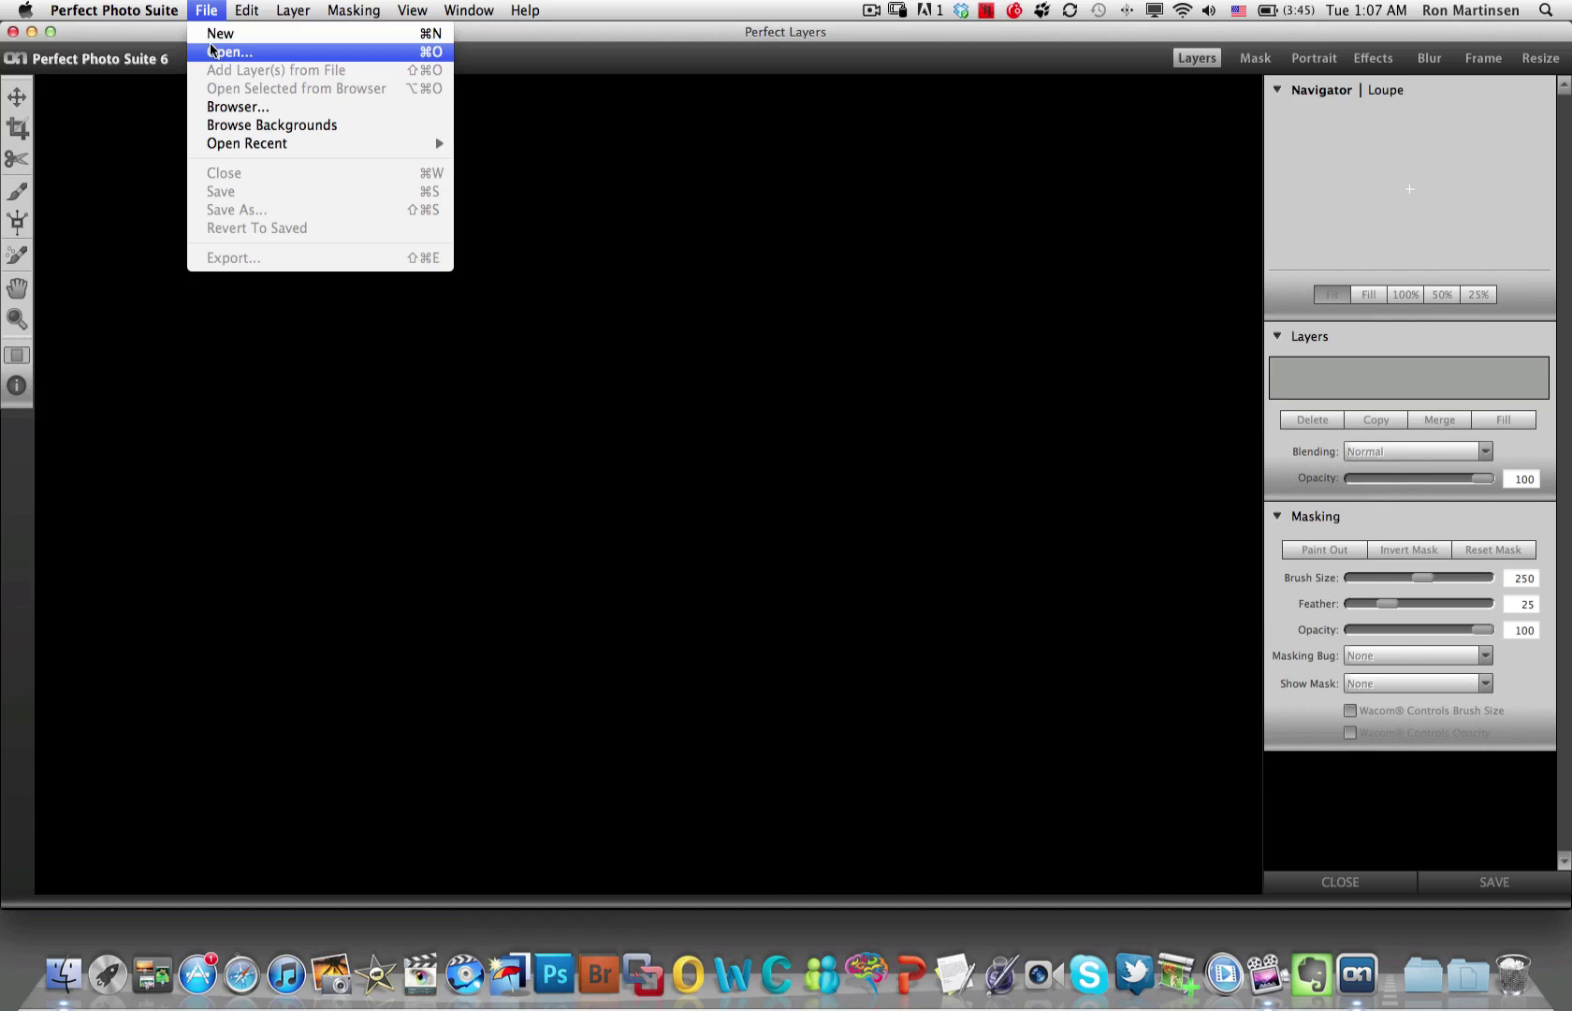
{"action": "left_click", "coordinate": [211, 51]}
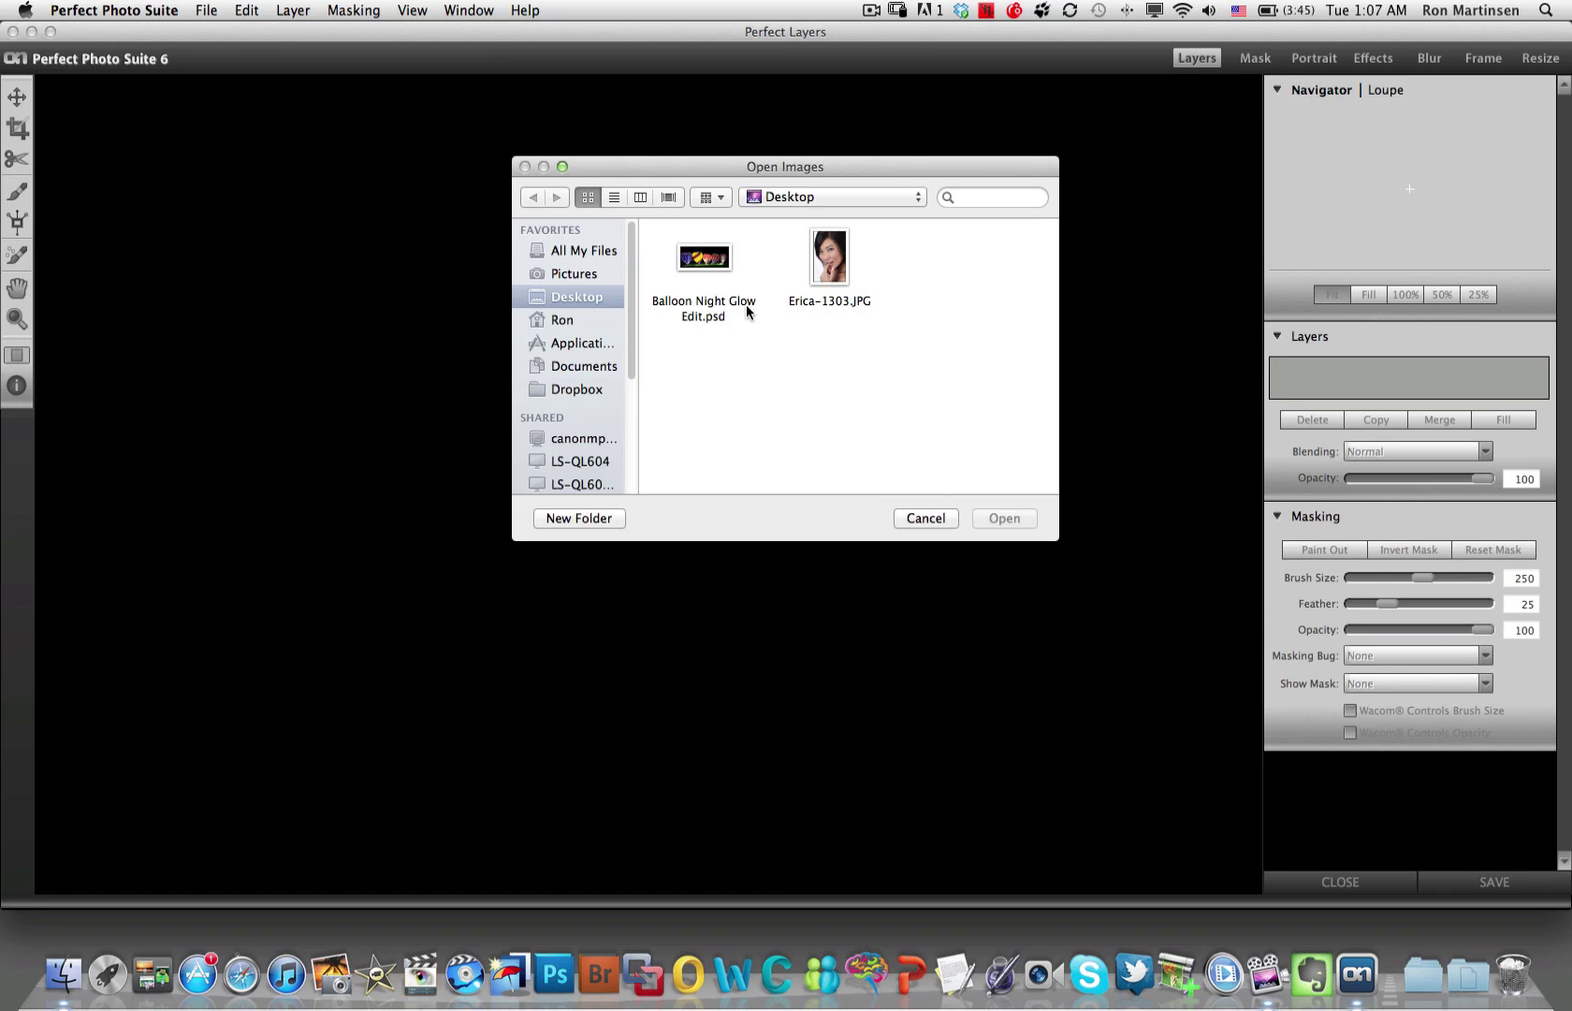
{"action": "left_click", "coordinate": [831, 264]}
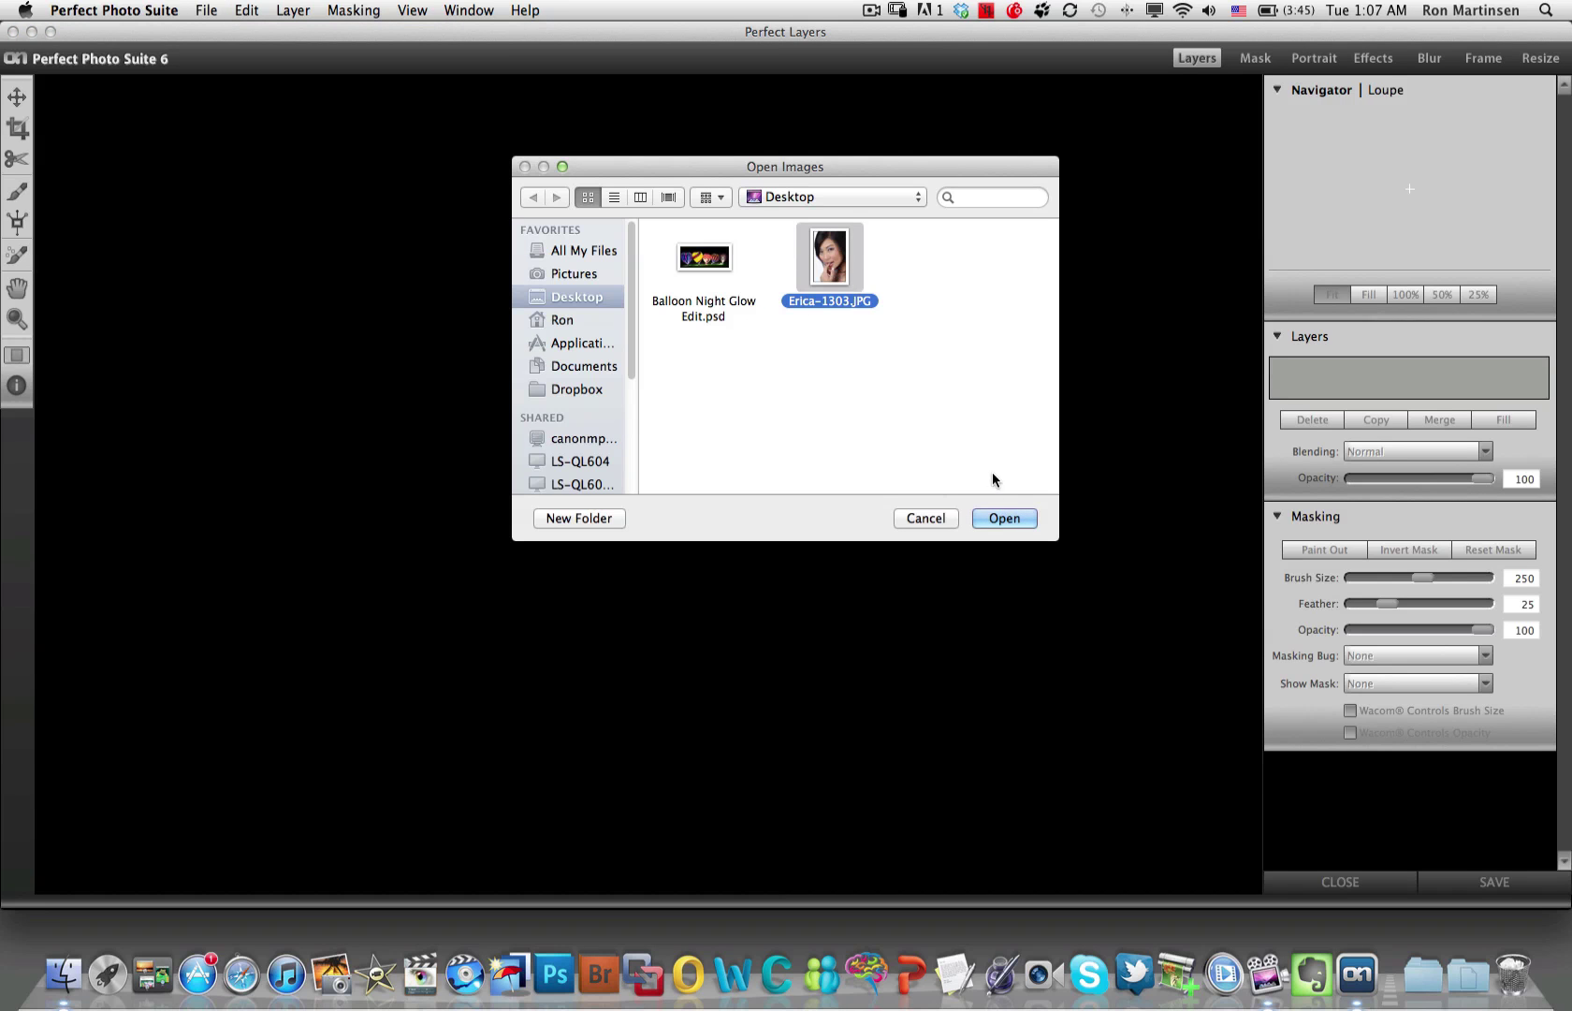
{"action": "left_click", "coordinate": [990, 520]}
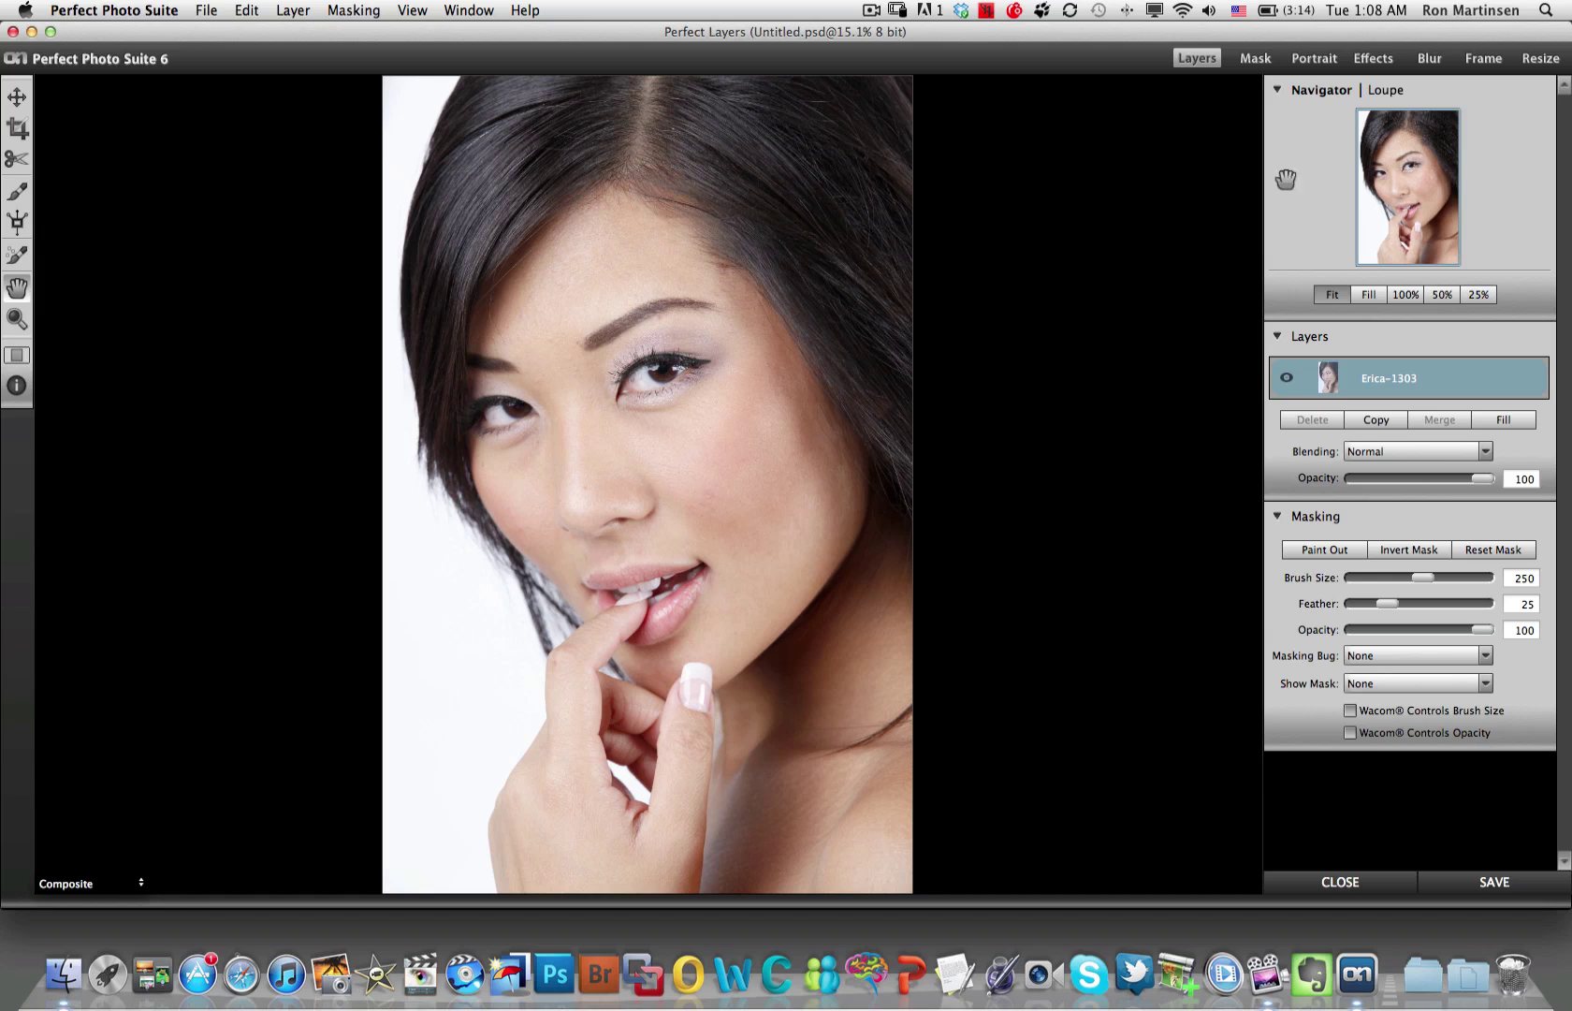
Send the portrait to the Perfect Portrait module for face detection and retouching.
{"action": "left_click", "coordinate": [1327, 64]}
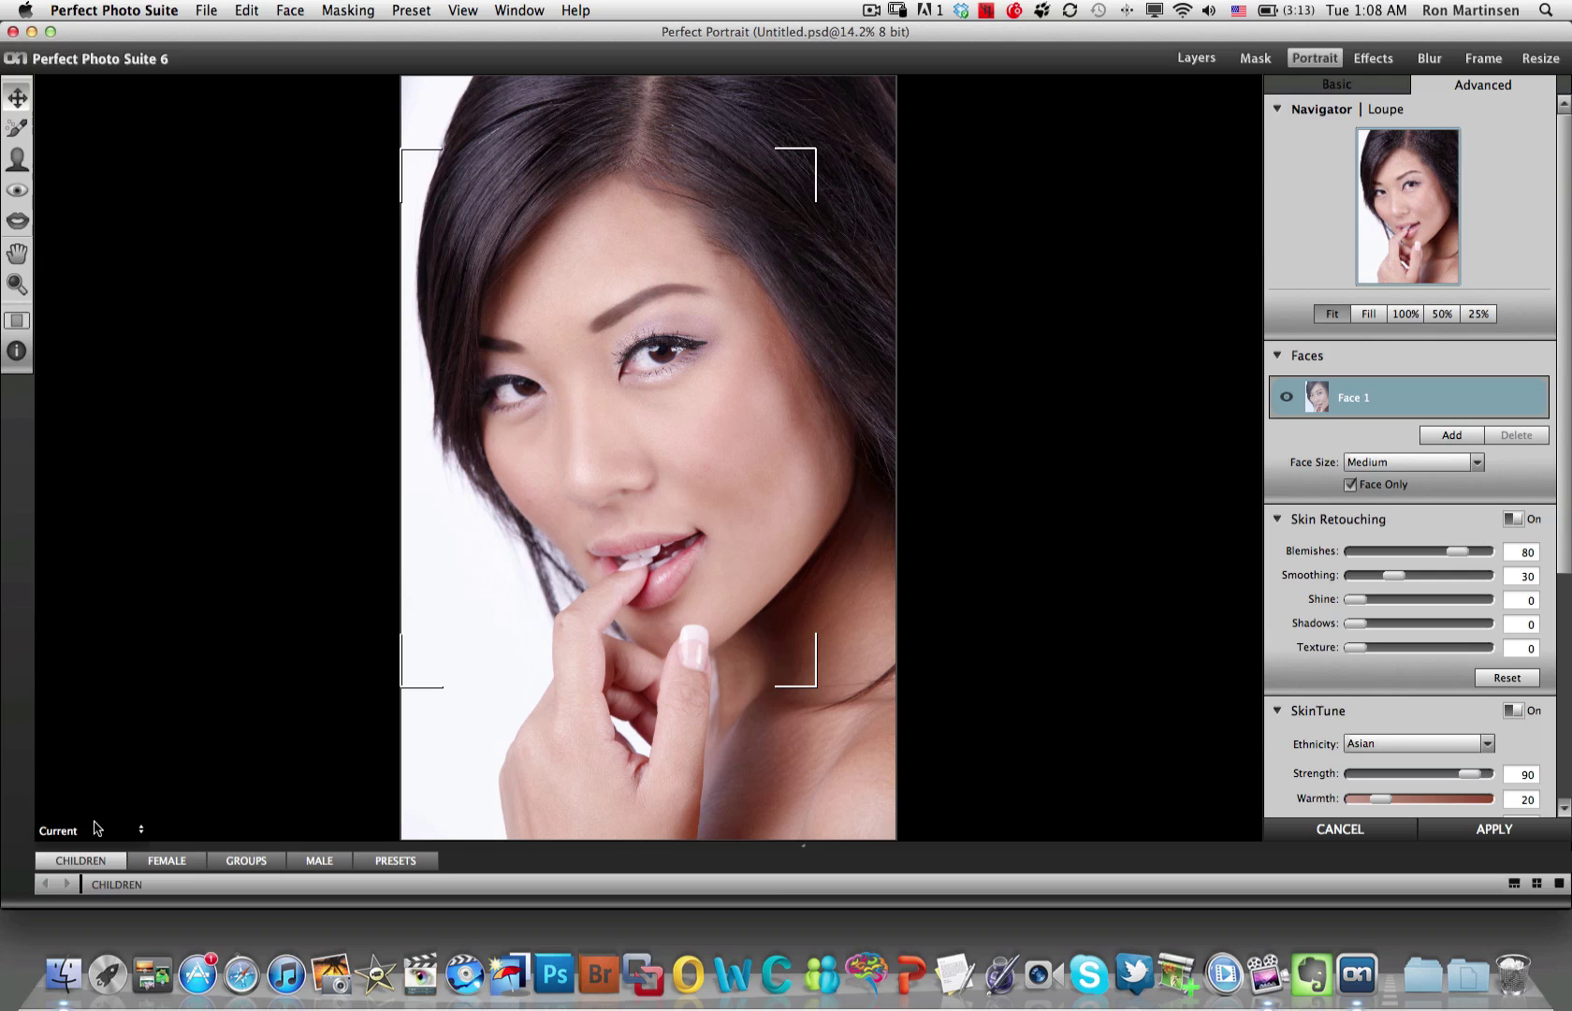
{"action": "left_click", "coordinate": [14, 321]}
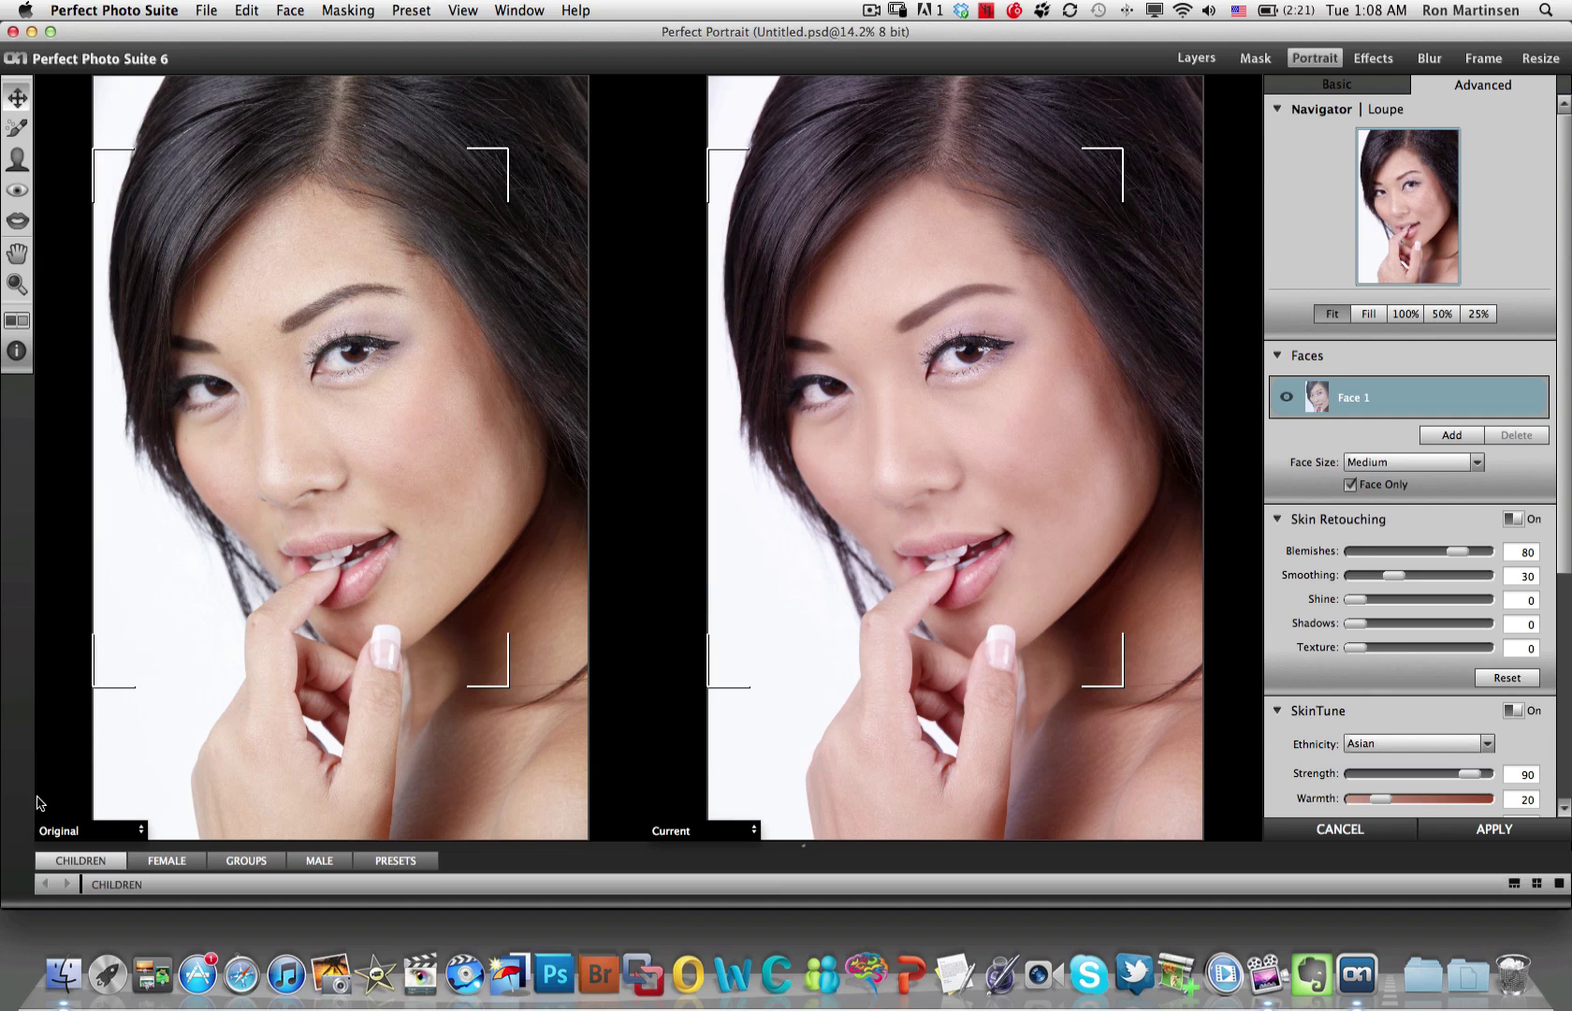
{"action": "left_click", "coordinate": [19, 322]}
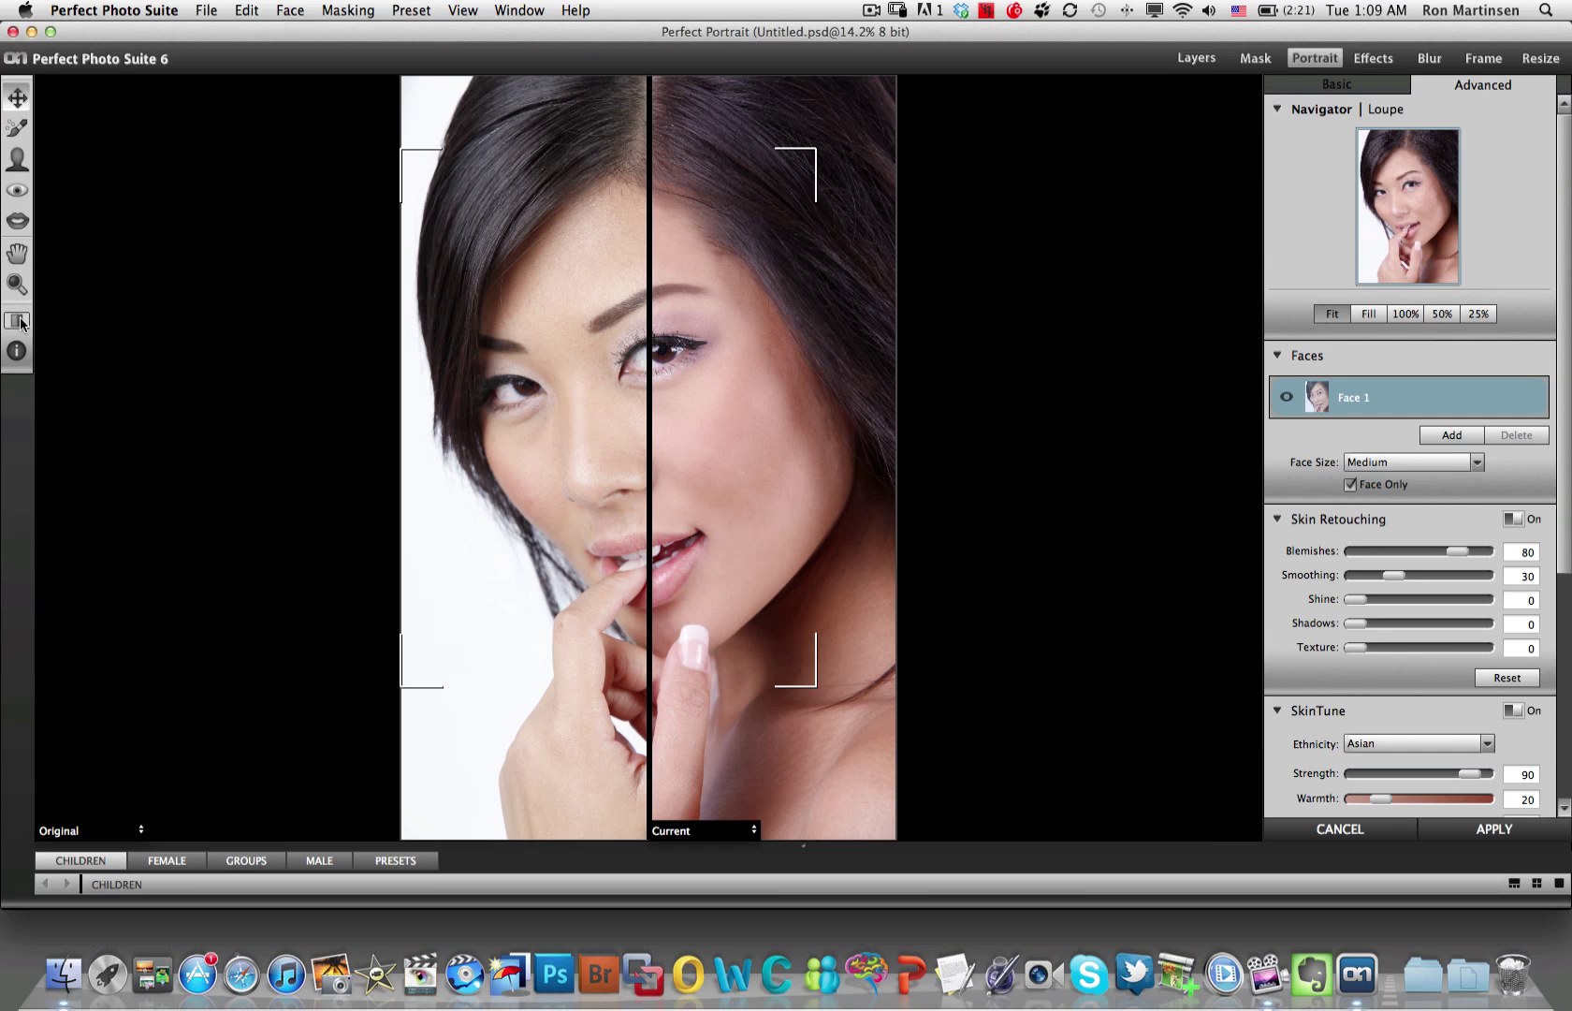
{"action": "left_click", "coordinate": [19, 322]}
{"action": "left_click", "coordinate": [19, 322]}
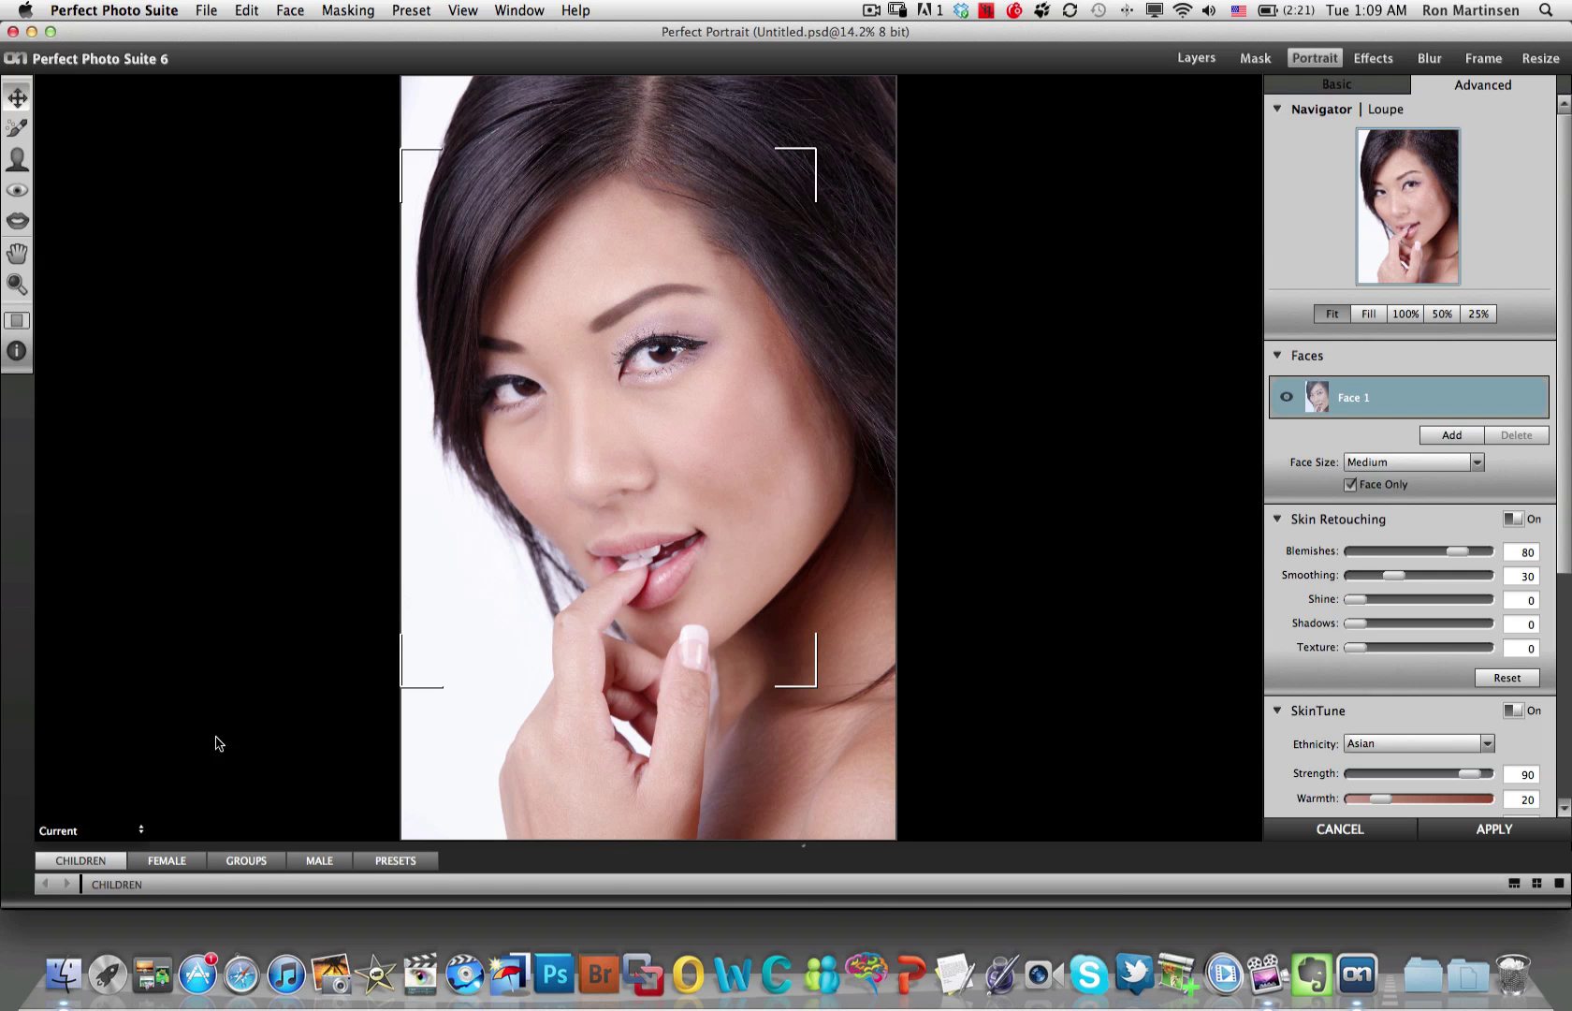
Switch the preview mode to Overlay so the skin mask shows in red.
{"action": "left_click", "coordinate": [136, 831]}
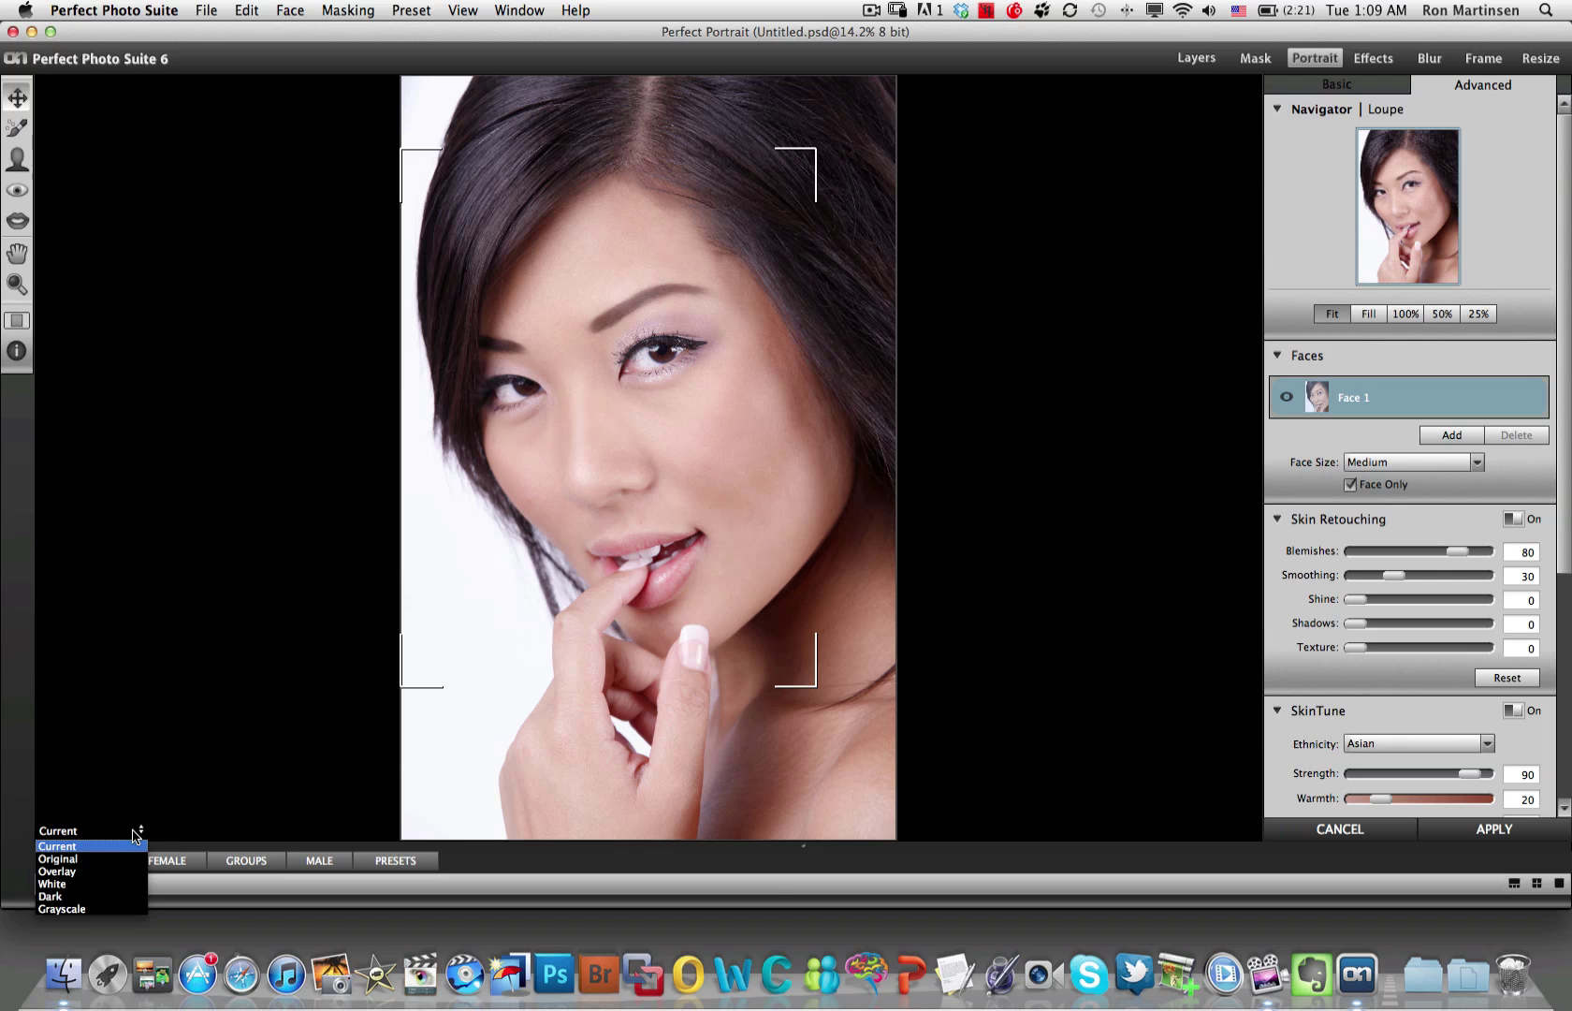
{"action": "left_click", "coordinate": [112, 871]}
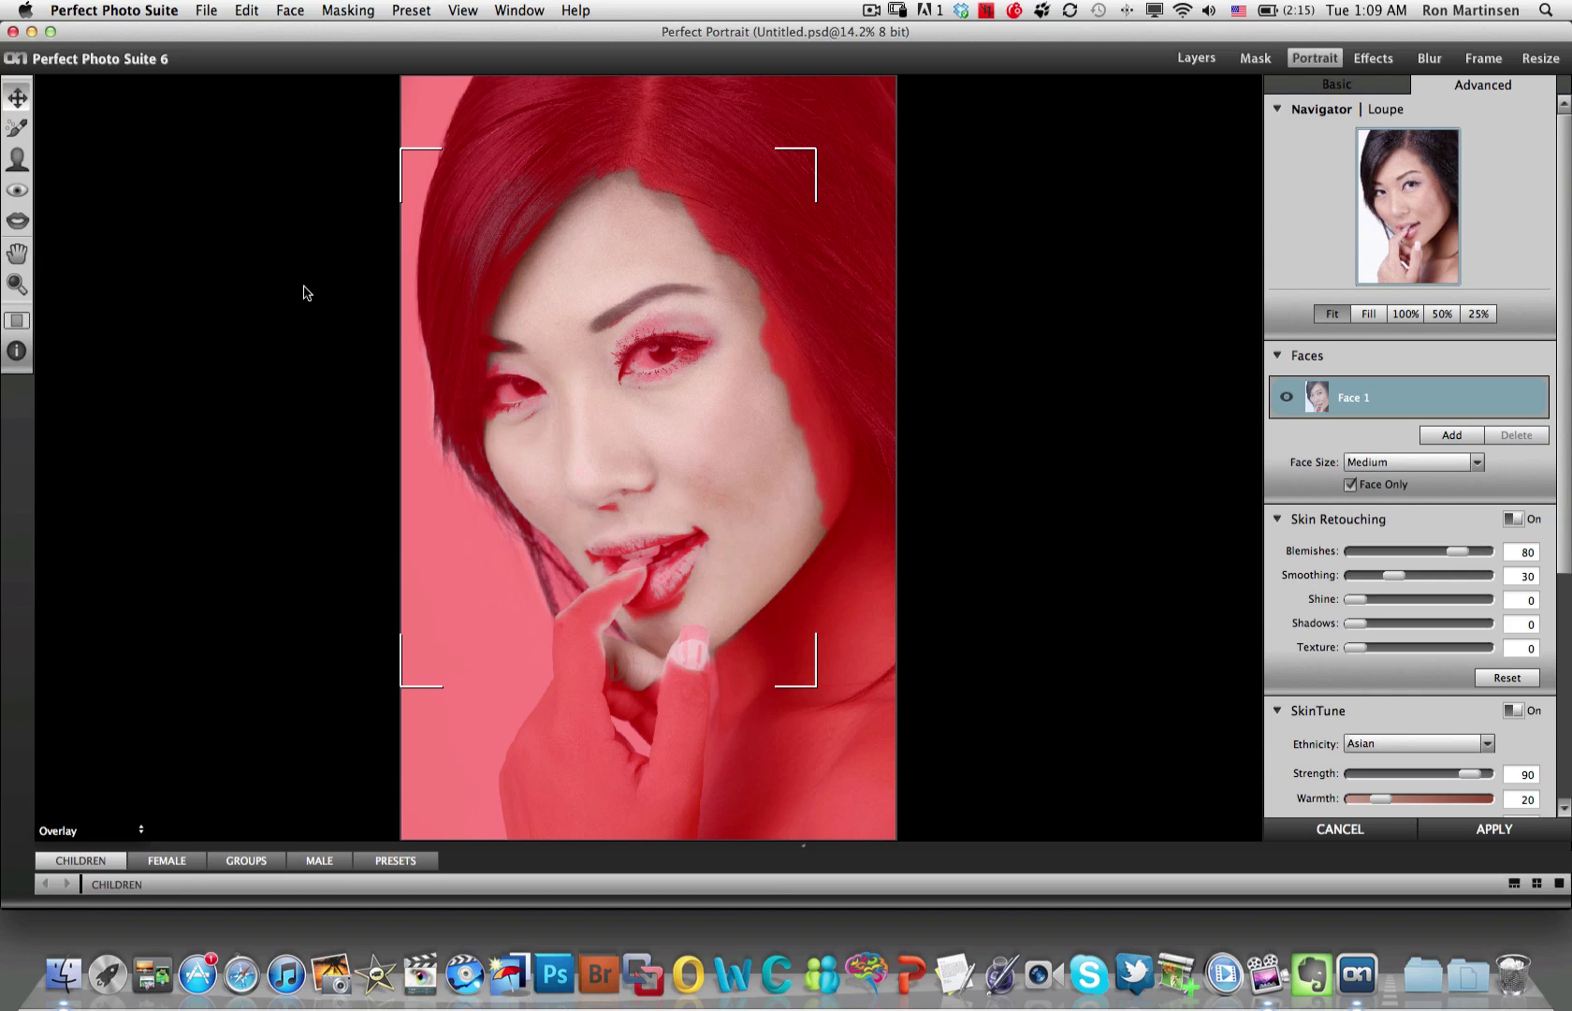
With the Eye tool, brush the eyelid into and back out of the eye mask.
{"action": "left_click", "coordinate": [17, 189]}
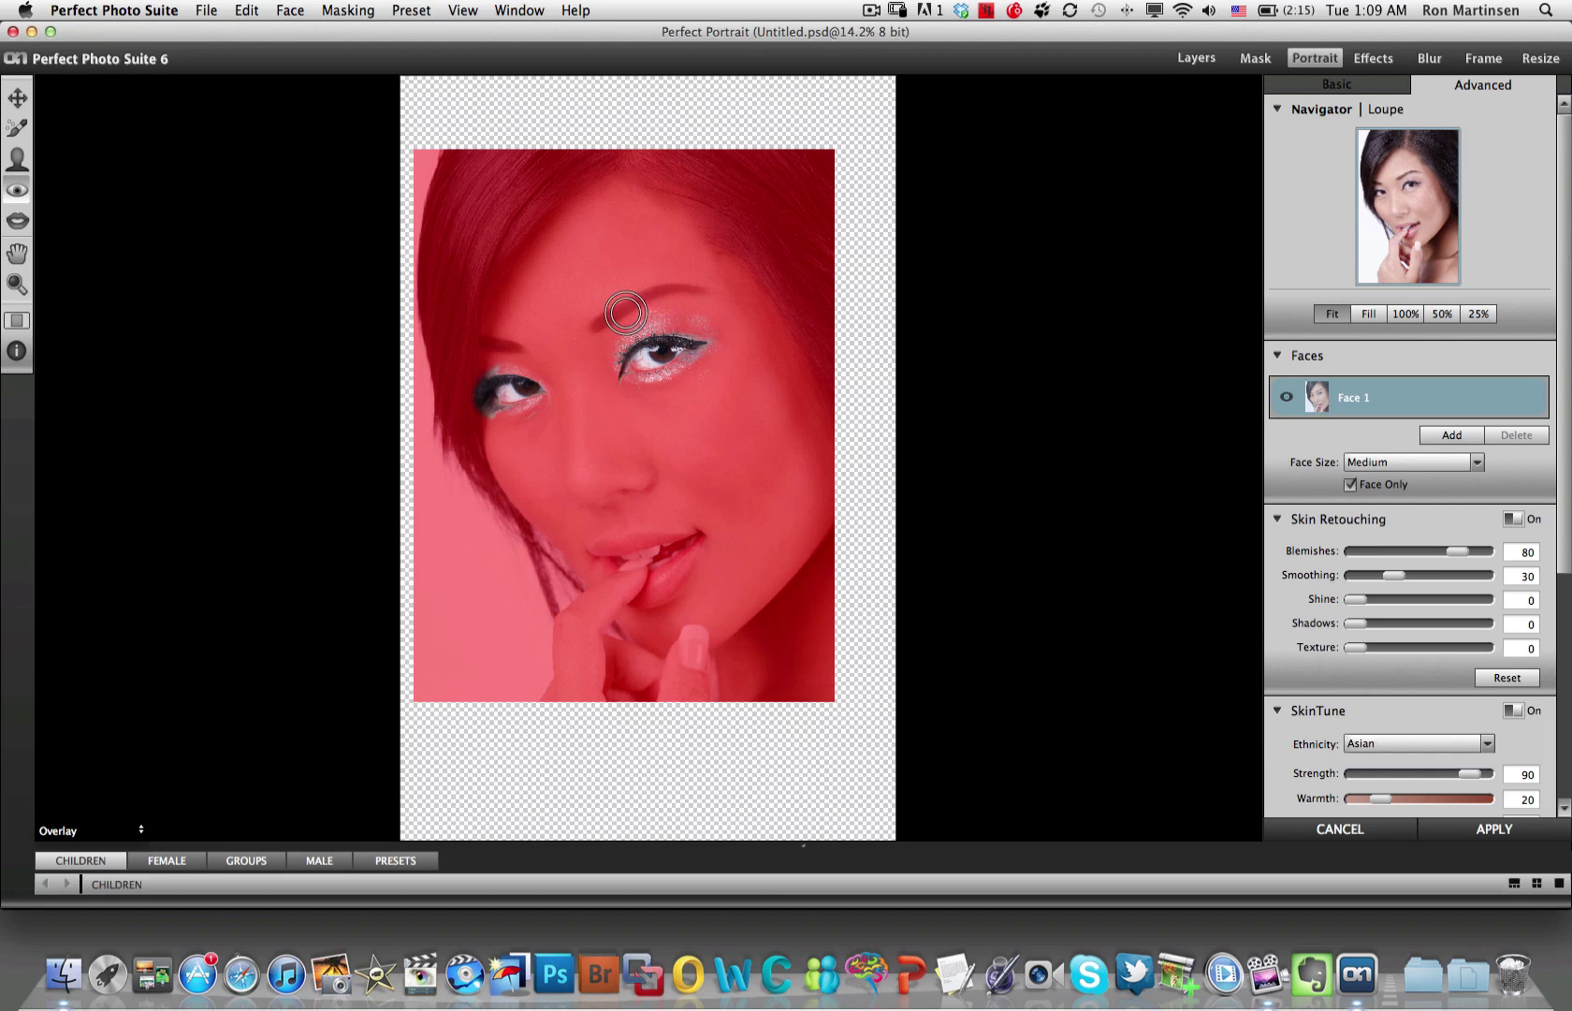
{"action": "left_click", "coordinate": [683, 313]}
{"action": "left_click_drag", "start_coordinate": [683, 312], "coordinate": [675, 311]}
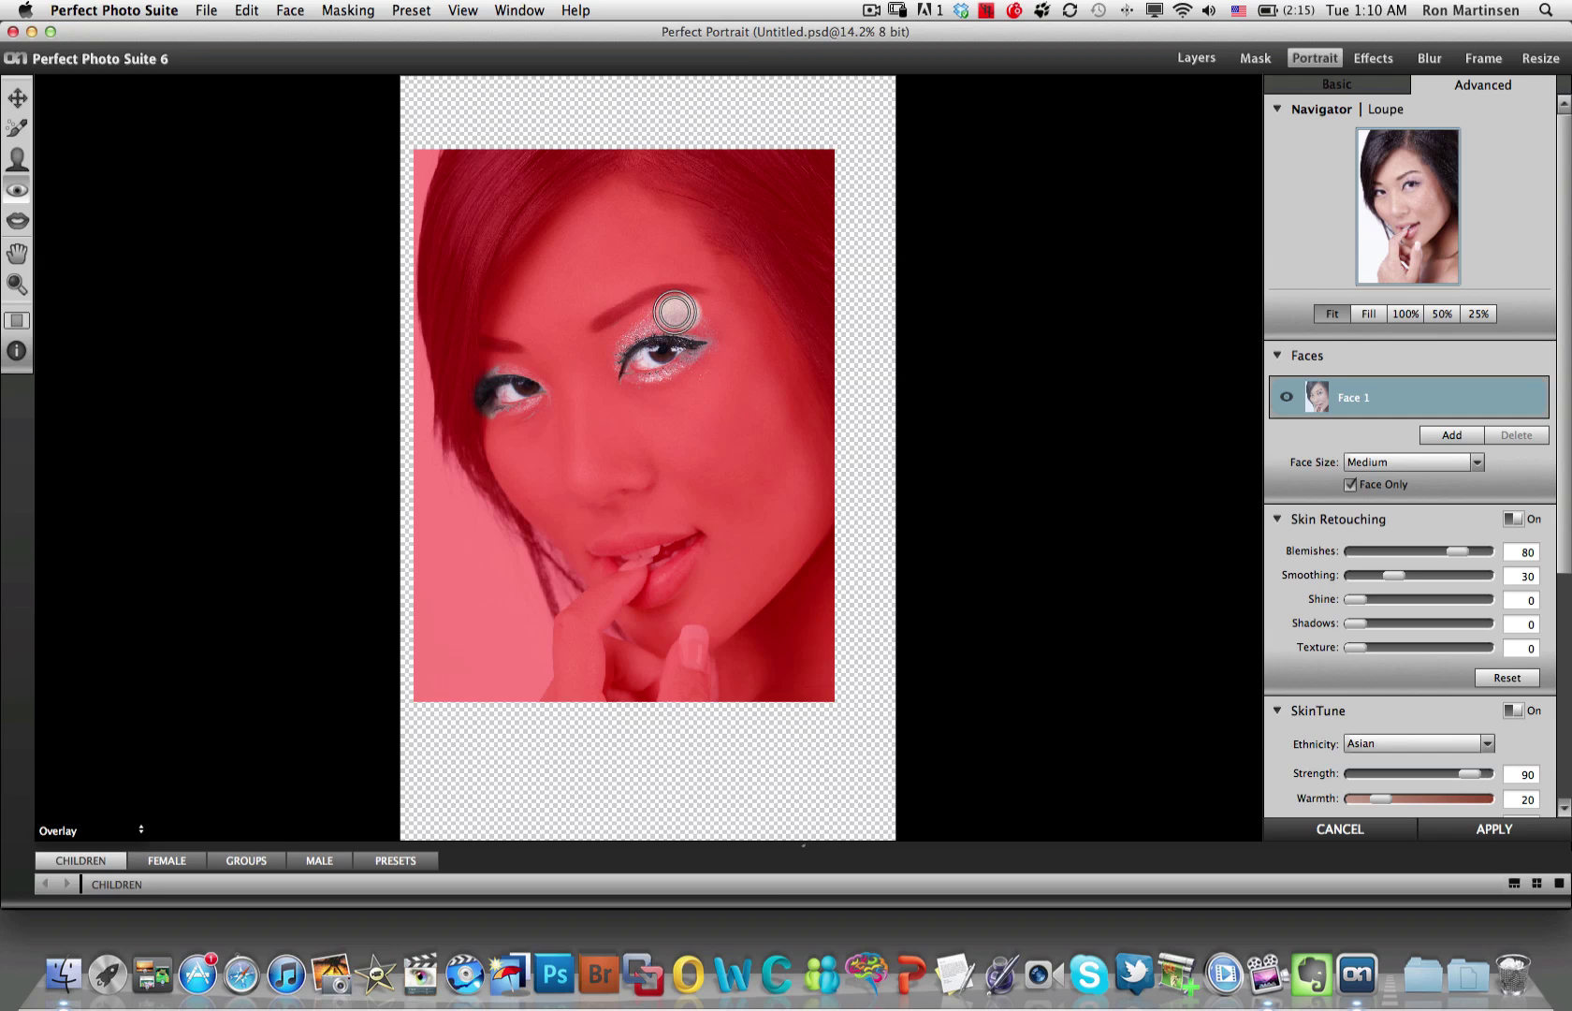
{"action": "left_click_drag", "start_coordinate": [674, 311], "coordinate": [717, 309]}
{"action": "mouse_move", "coordinate": [690, 314]}
{"action": "left_mouse_down"}
{"action": "mouse_move", "coordinate": [636, 316]}
{"action": "mouse_move", "coordinate": [608, 346]}
{"action": "left_mouse_up"}
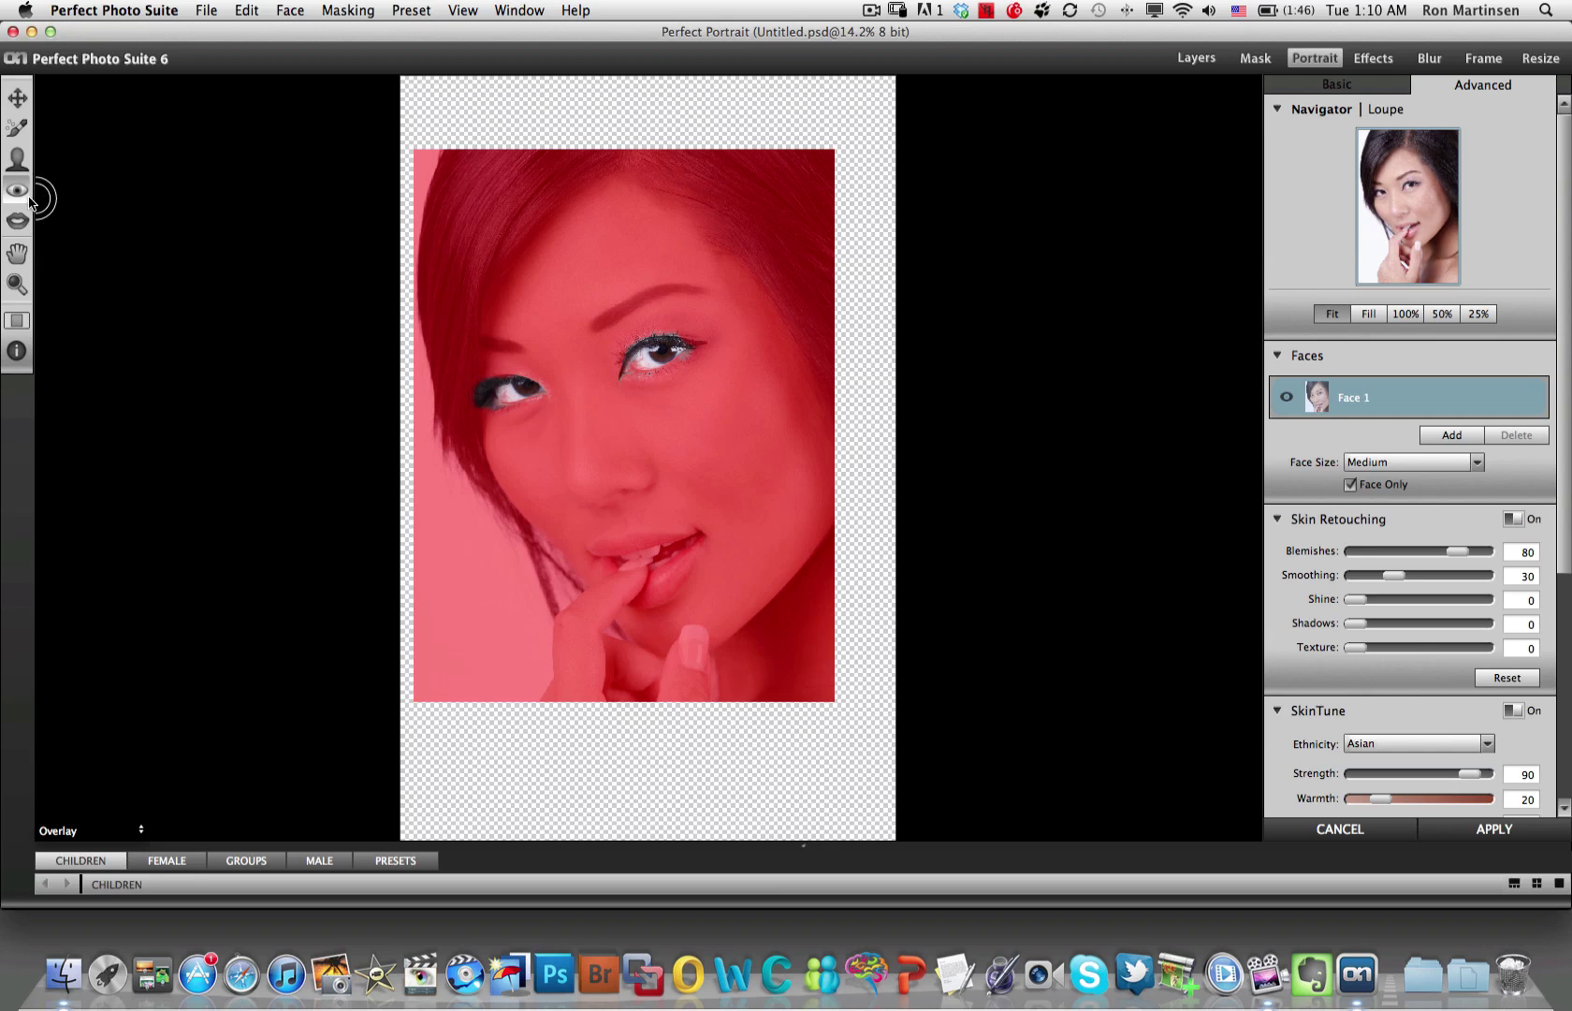
With the Mouth tool, cover the pale patch right of the lips with overlay.
{"action": "left_click", "coordinate": [18, 222]}
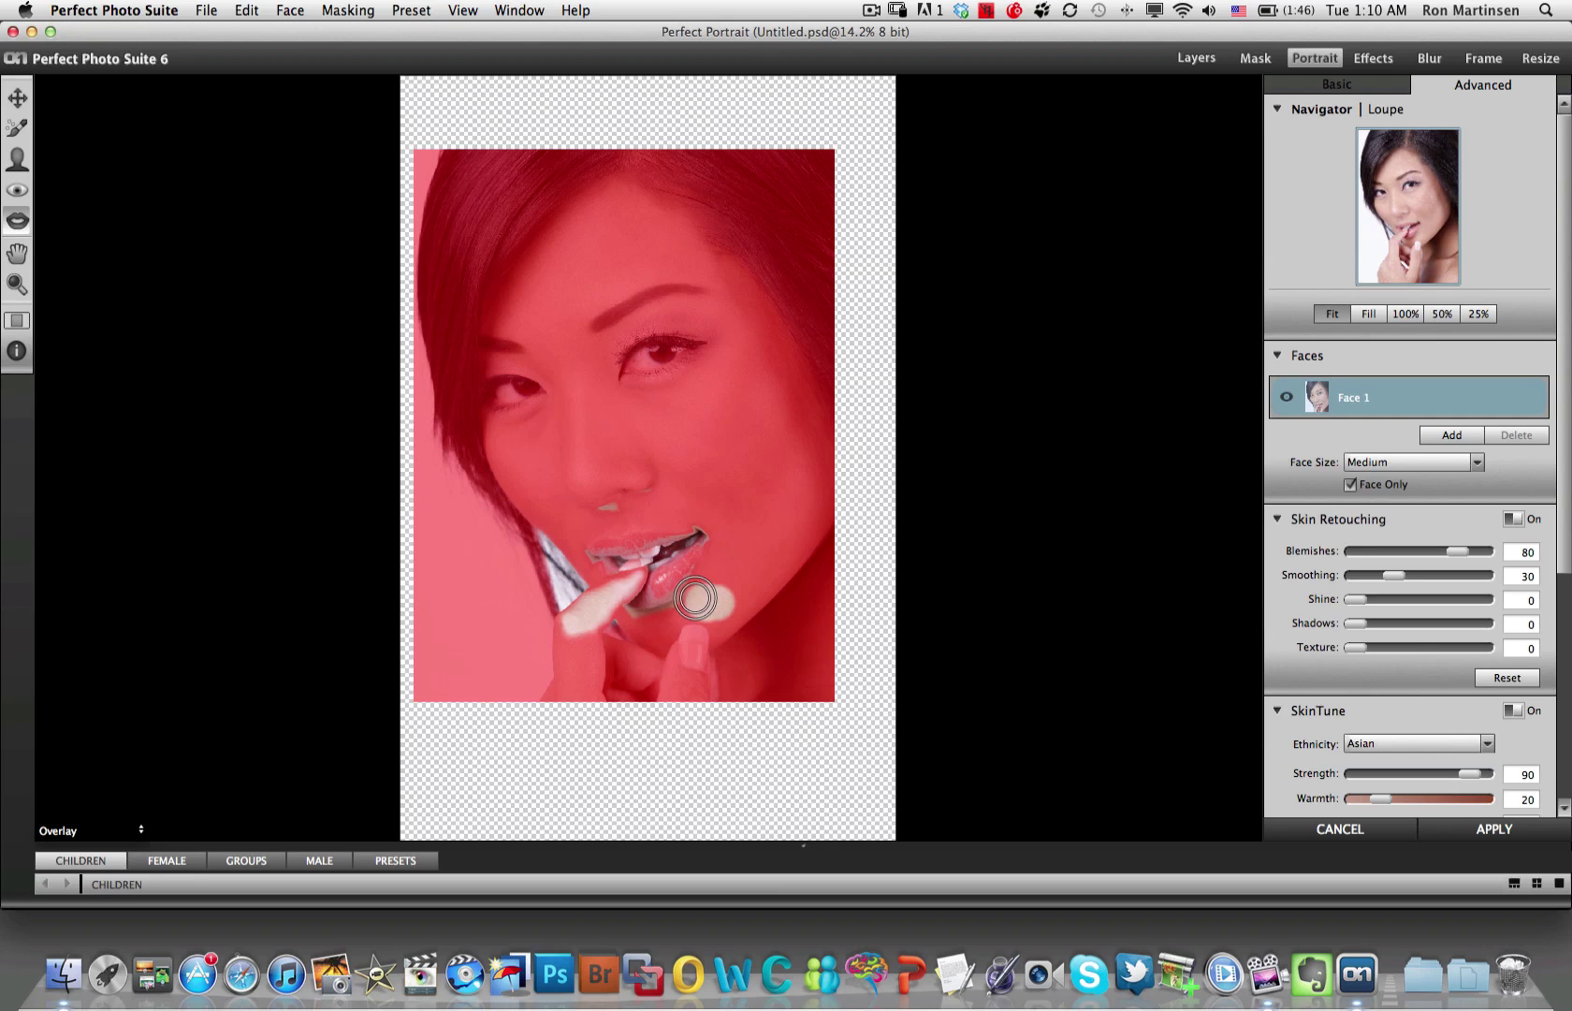
{"action": "mouse_move", "coordinate": [692, 602]}
{"action": "left_mouse_down"}
{"action": "mouse_move", "coordinate": [726, 608]}
{"action": "mouse_move", "coordinate": [633, 633]}
{"action": "mouse_move", "coordinate": [613, 586]}
{"action": "mouse_move", "coordinate": [576, 625]}
{"action": "mouse_move", "coordinate": [545, 543]}
{"action": "mouse_move", "coordinate": [573, 605]}
{"action": "mouse_move", "coordinate": [609, 616]}
{"action": "mouse_move", "coordinate": [696, 620]}
{"action": "mouse_move", "coordinate": [734, 590]}
{"action": "mouse_move", "coordinate": [674, 614]}
{"action": "mouse_move", "coordinate": [628, 514]}
{"action": "mouse_move", "coordinate": [585, 508]}
{"action": "mouse_move", "coordinate": [735, 507]}
{"action": "mouse_move", "coordinate": [629, 481]}
{"action": "mouse_move", "coordinate": [736, 530]}
{"action": "mouse_move", "coordinate": [718, 522]}
{"action": "mouse_move", "coordinate": [704, 592]}
{"action": "mouse_move", "coordinate": [681, 573]}
{"action": "mouse_move", "coordinate": [690, 554]}
{"action": "mouse_move", "coordinate": [614, 559]}
{"action": "mouse_move", "coordinate": [653, 579]}
{"action": "mouse_move", "coordinate": [688, 549]}
{"action": "mouse_move", "coordinate": [666, 572]}
{"action": "mouse_move", "coordinate": [679, 552]}
{"action": "mouse_move", "coordinate": [652, 544]}
{"action": "left_mouse_up"}
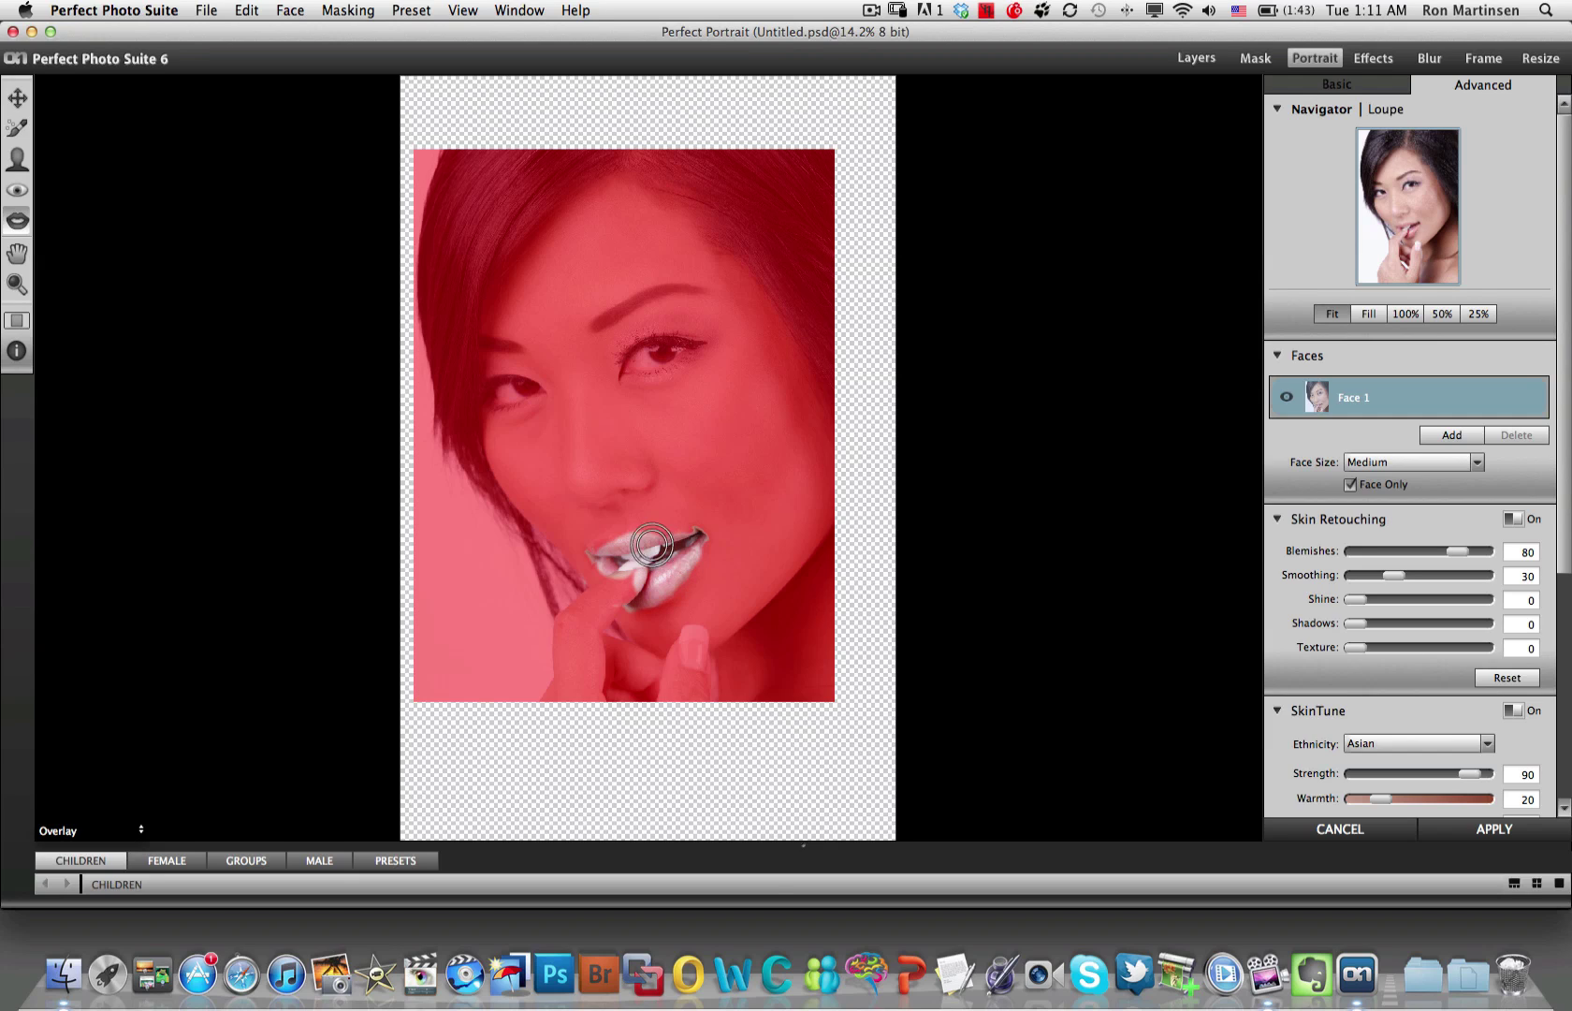
Zoom in on the lips and paint the mask over the whole upper lip with a smaller brush.
{"action": "left_click", "coordinate": [16, 284]}
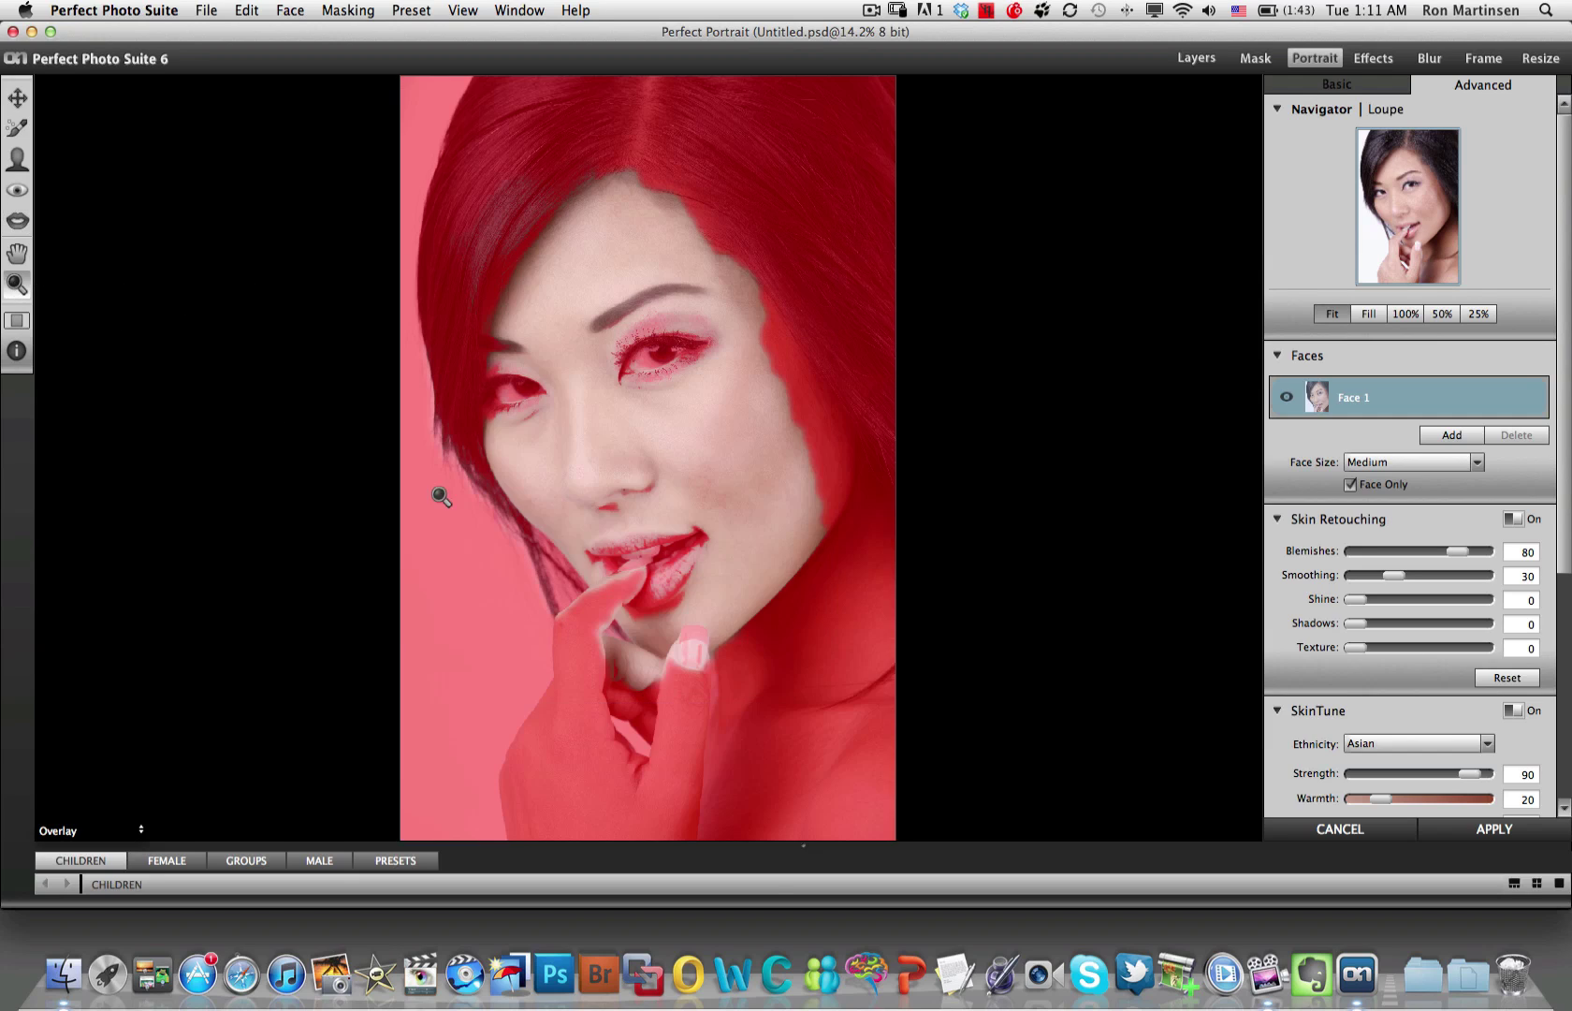
{"action": "left_click_drag", "start_coordinate": [496, 487], "coordinate": [739, 640]}
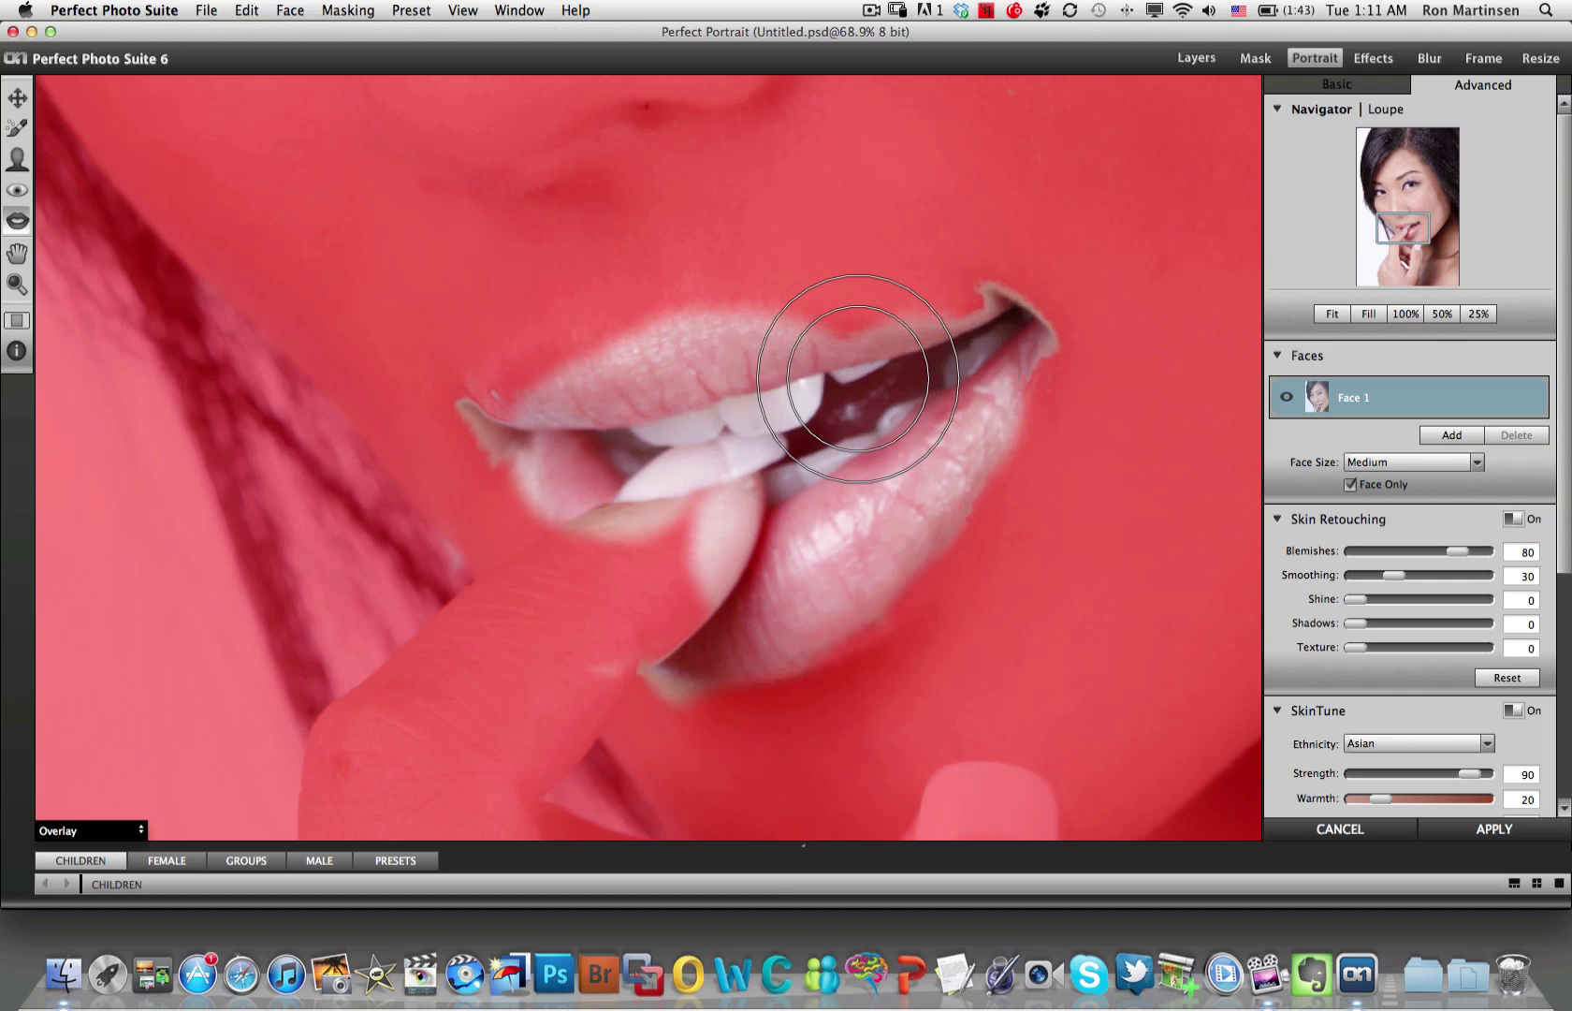
{"action": "key", "text": "bracketleft"}
{"action": "key", "text": "bracketleft"}
{"action": "key", "text": "bracketleft"}
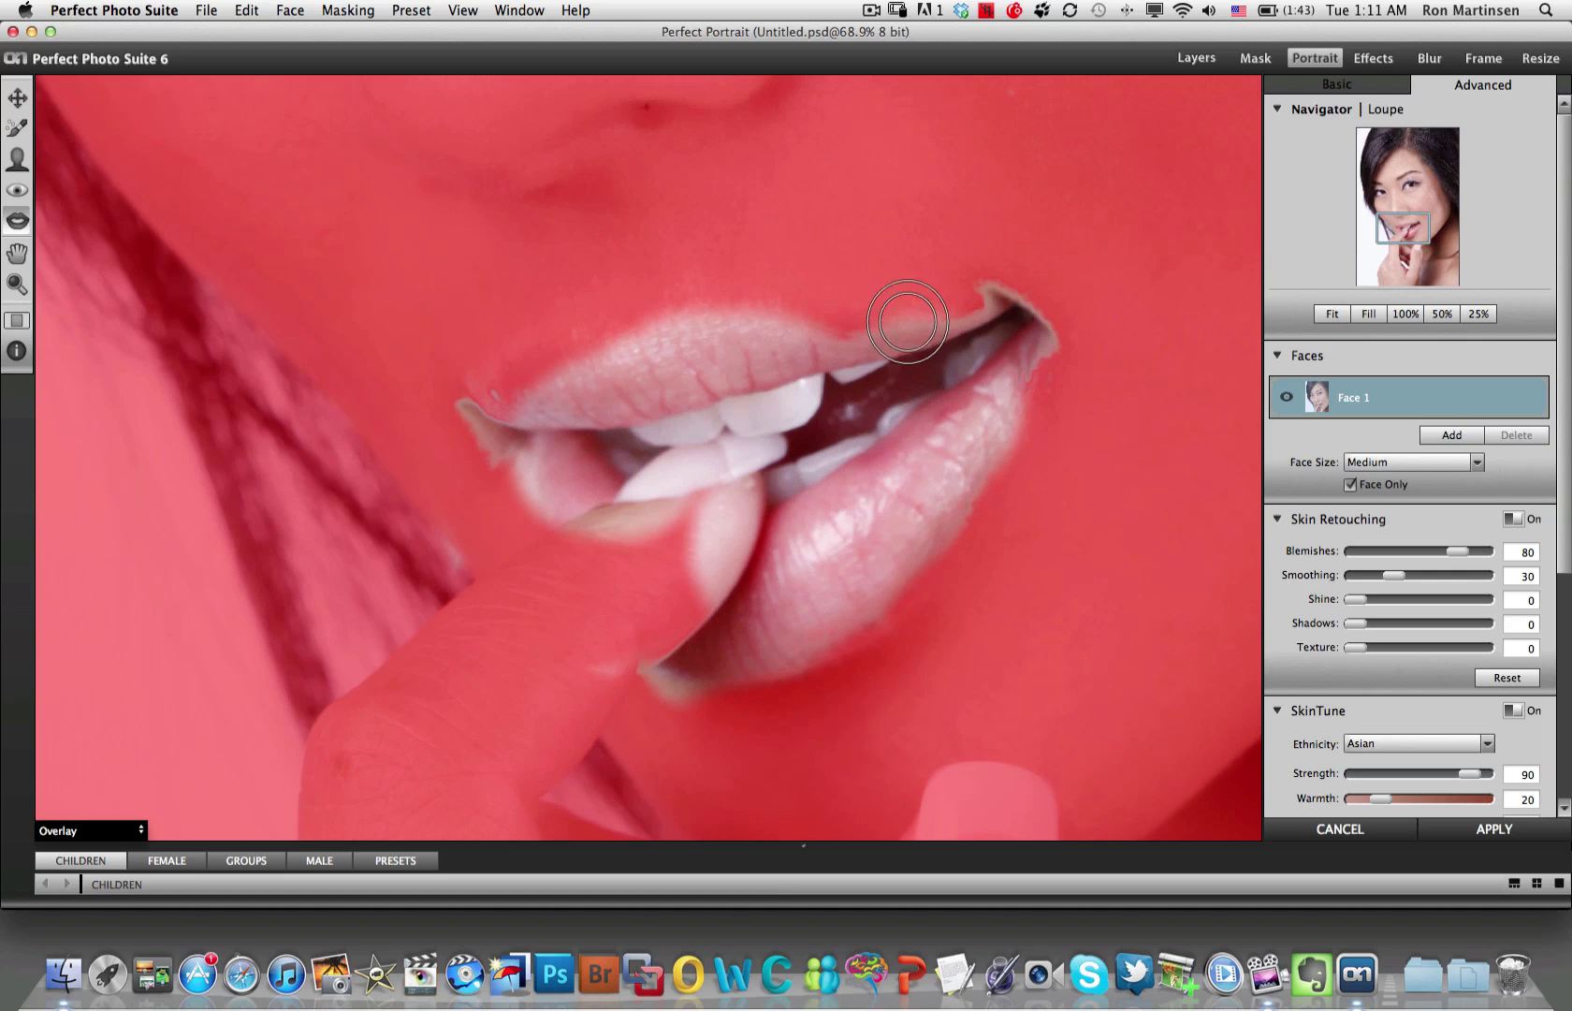
{"action": "mouse_move", "coordinate": [905, 334]}
{"action": "left_mouse_down"}
{"action": "mouse_move", "coordinate": [660, 342]}
{"action": "mouse_move", "coordinate": [610, 359]}
{"action": "mouse_move", "coordinate": [539, 423]}
{"action": "mouse_move", "coordinate": [564, 394]}
{"action": "mouse_move", "coordinate": [510, 409]}
{"action": "mouse_move", "coordinate": [600, 367]}
{"action": "mouse_move", "coordinate": [515, 394]}
{"action": "mouse_move", "coordinate": [662, 433]}
{"action": "mouse_move", "coordinate": [611, 441]}
{"action": "mouse_move", "coordinate": [710, 489]}
{"action": "mouse_move", "coordinate": [737, 546]}
{"action": "mouse_move", "coordinate": [719, 639]}
{"action": "mouse_move", "coordinate": [895, 595]}
{"action": "mouse_move", "coordinate": [998, 432]}
{"action": "mouse_move", "coordinate": [754, 631]}
{"action": "mouse_move", "coordinate": [783, 634]}
{"action": "mouse_move", "coordinate": [672, 728]}
{"action": "mouse_move", "coordinate": [601, 688]}
{"action": "mouse_move", "coordinate": [605, 662]}
{"action": "mouse_move", "coordinate": [617, 635]}
{"action": "mouse_move", "coordinate": [706, 577]}
{"action": "mouse_move", "coordinate": [729, 516]}
{"action": "mouse_move", "coordinate": [658, 531]}
{"action": "mouse_move", "coordinate": [664, 503]}
{"action": "mouse_move", "coordinate": [695, 486]}
{"action": "mouse_move", "coordinate": [659, 502]}
{"action": "mouse_move", "coordinate": [732, 478]}
{"action": "mouse_move", "coordinate": [582, 544]}
{"action": "mouse_move", "coordinate": [720, 491]}
{"action": "mouse_move", "coordinate": [746, 464]}
{"action": "left_mouse_up"}
Shrink the brush further and cover the ragged right and left mouth corners.
{"action": "key", "text": "bracketleft"}
{"action": "key", "text": "bracketleft"}
{"action": "key", "text": "bracketleft"}
{"action": "key", "text": "bracketleft"}
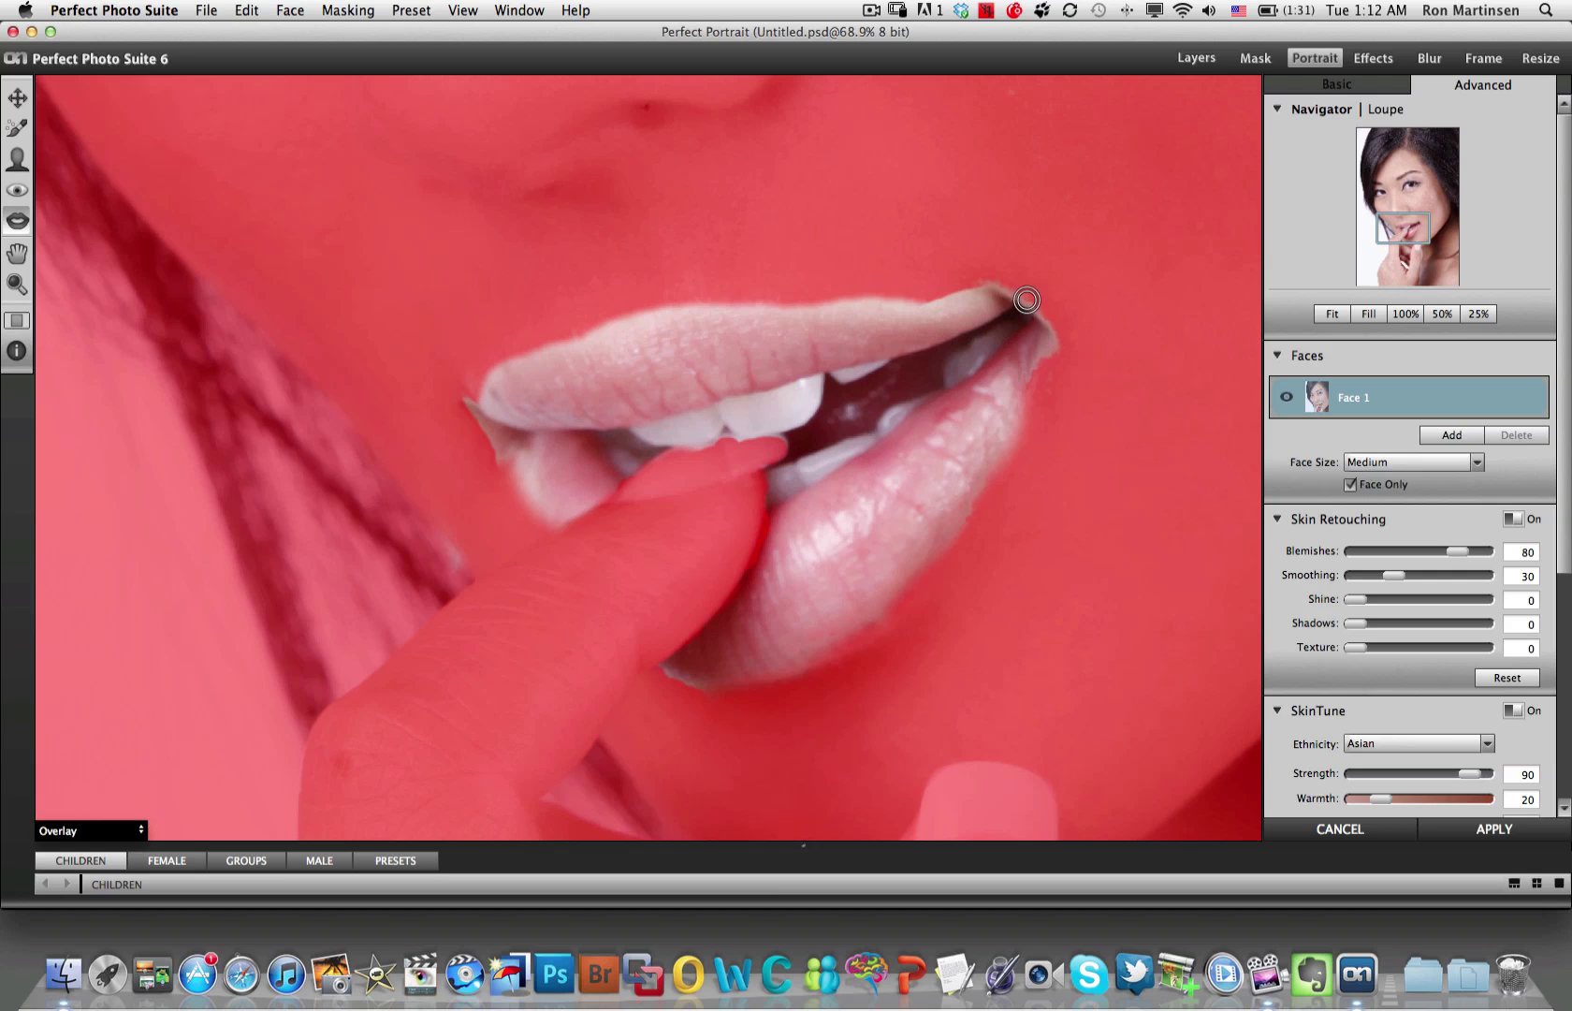
{"action": "mouse_move", "coordinate": [1011, 290]}
{"action": "left_mouse_down"}
{"action": "mouse_move", "coordinate": [1066, 346]}
{"action": "mouse_move", "coordinate": [1046, 368]}
{"action": "left_mouse_up"}
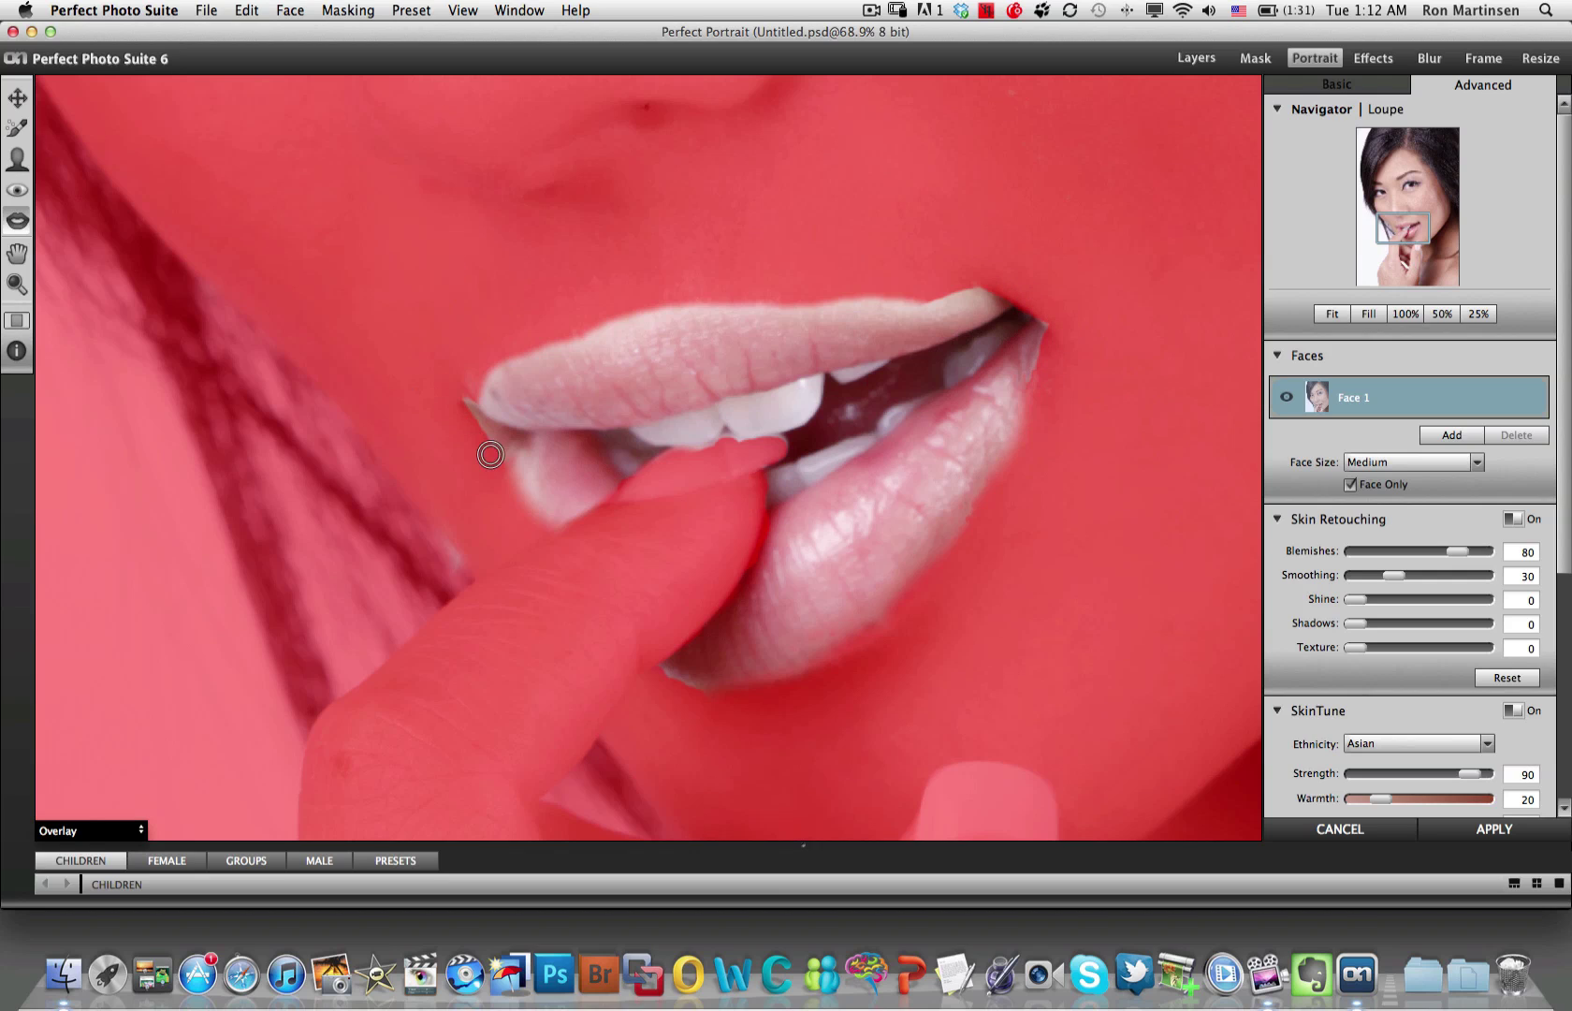
{"action": "left_click_drag", "start_coordinate": [478, 431], "coordinate": [431, 382]}
{"action": "double_click", "coordinate": [16, 260]}
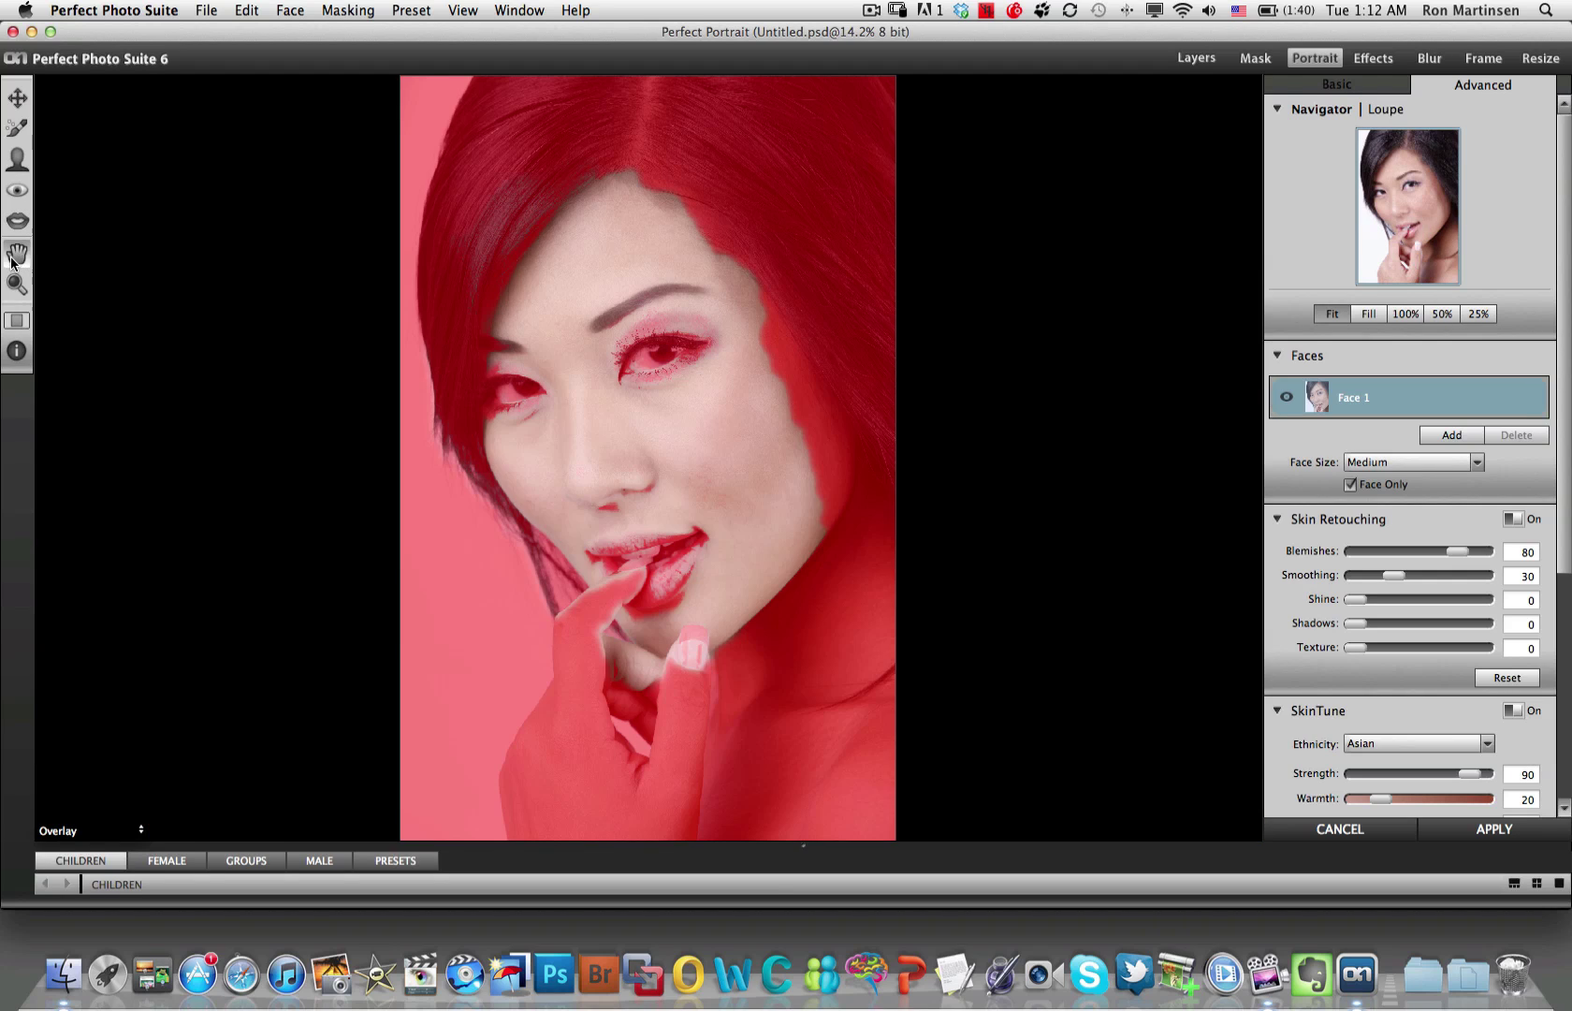
{"action": "left_click", "coordinate": [87, 833]}
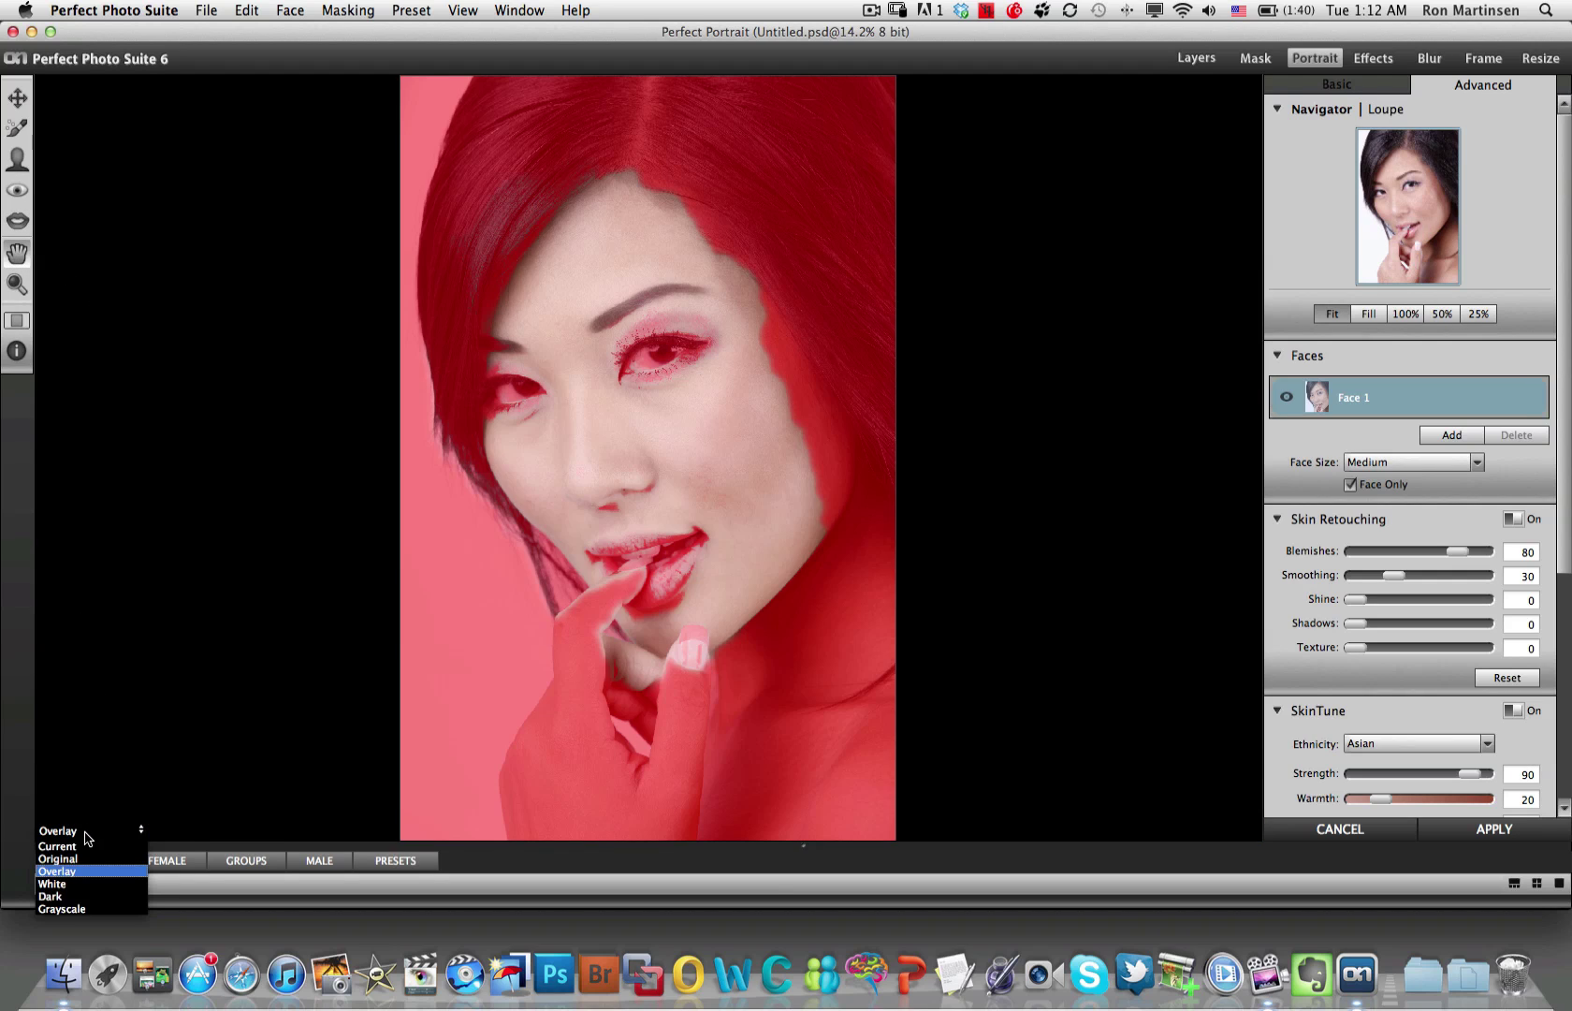
{"action": "left_click", "coordinate": [70, 846]}
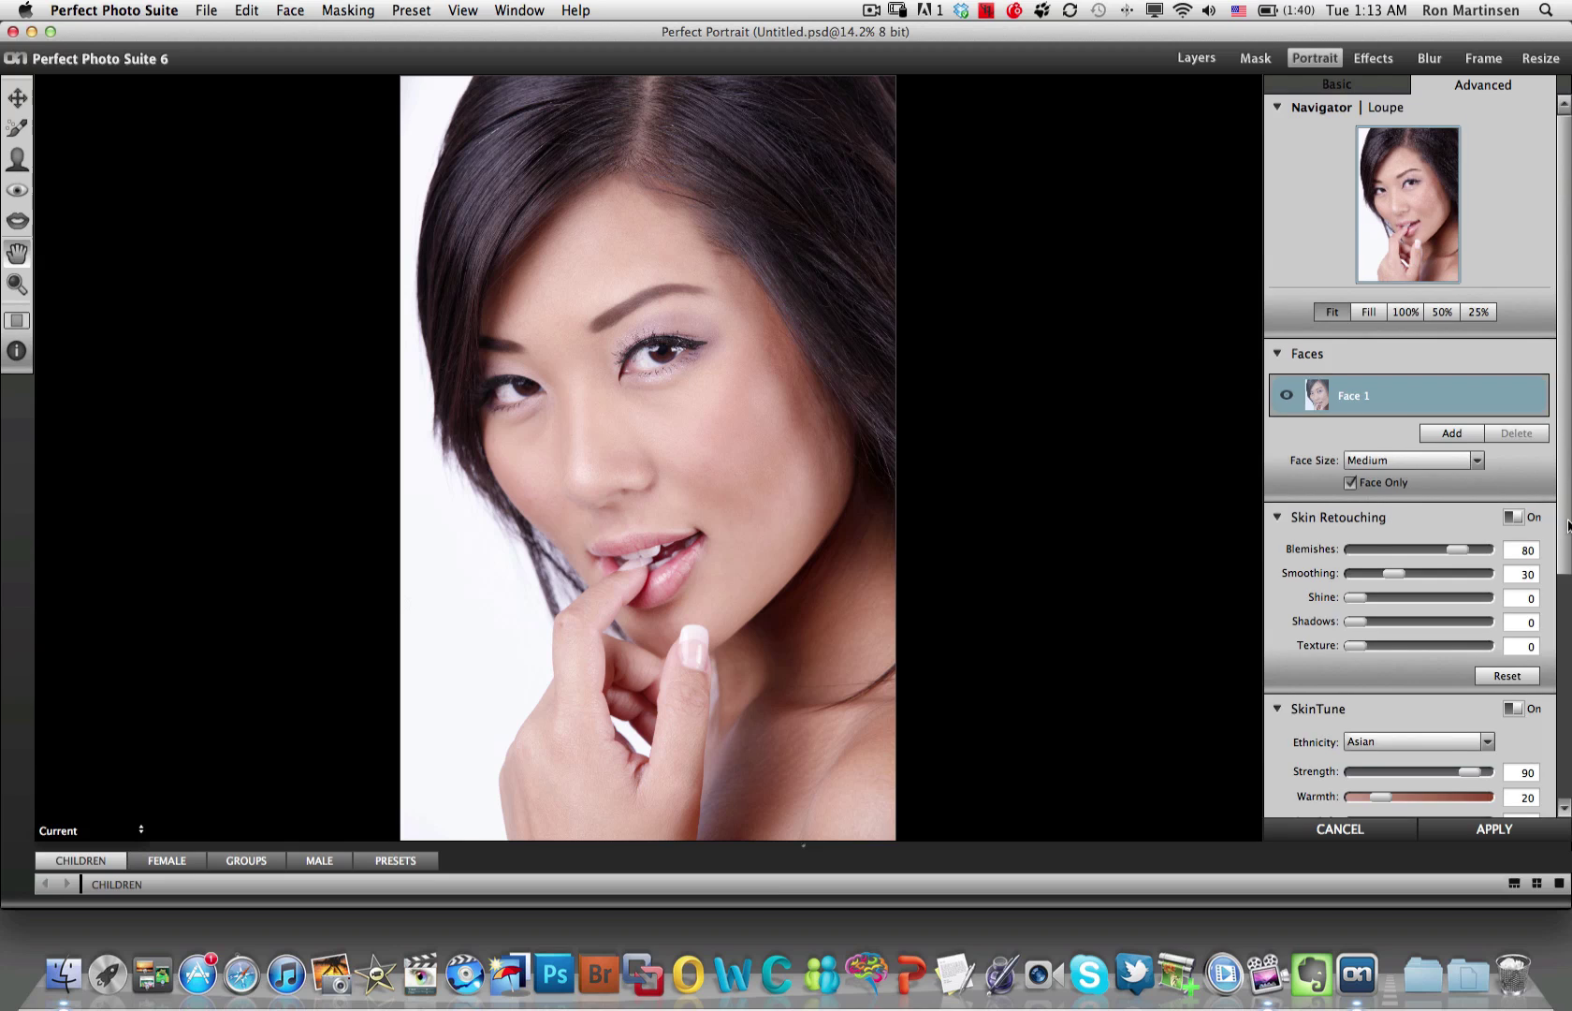
{"action": "scroll", "coordinate": [1530, 609], "scroll_direction": "down", "scroll_amount": 5}
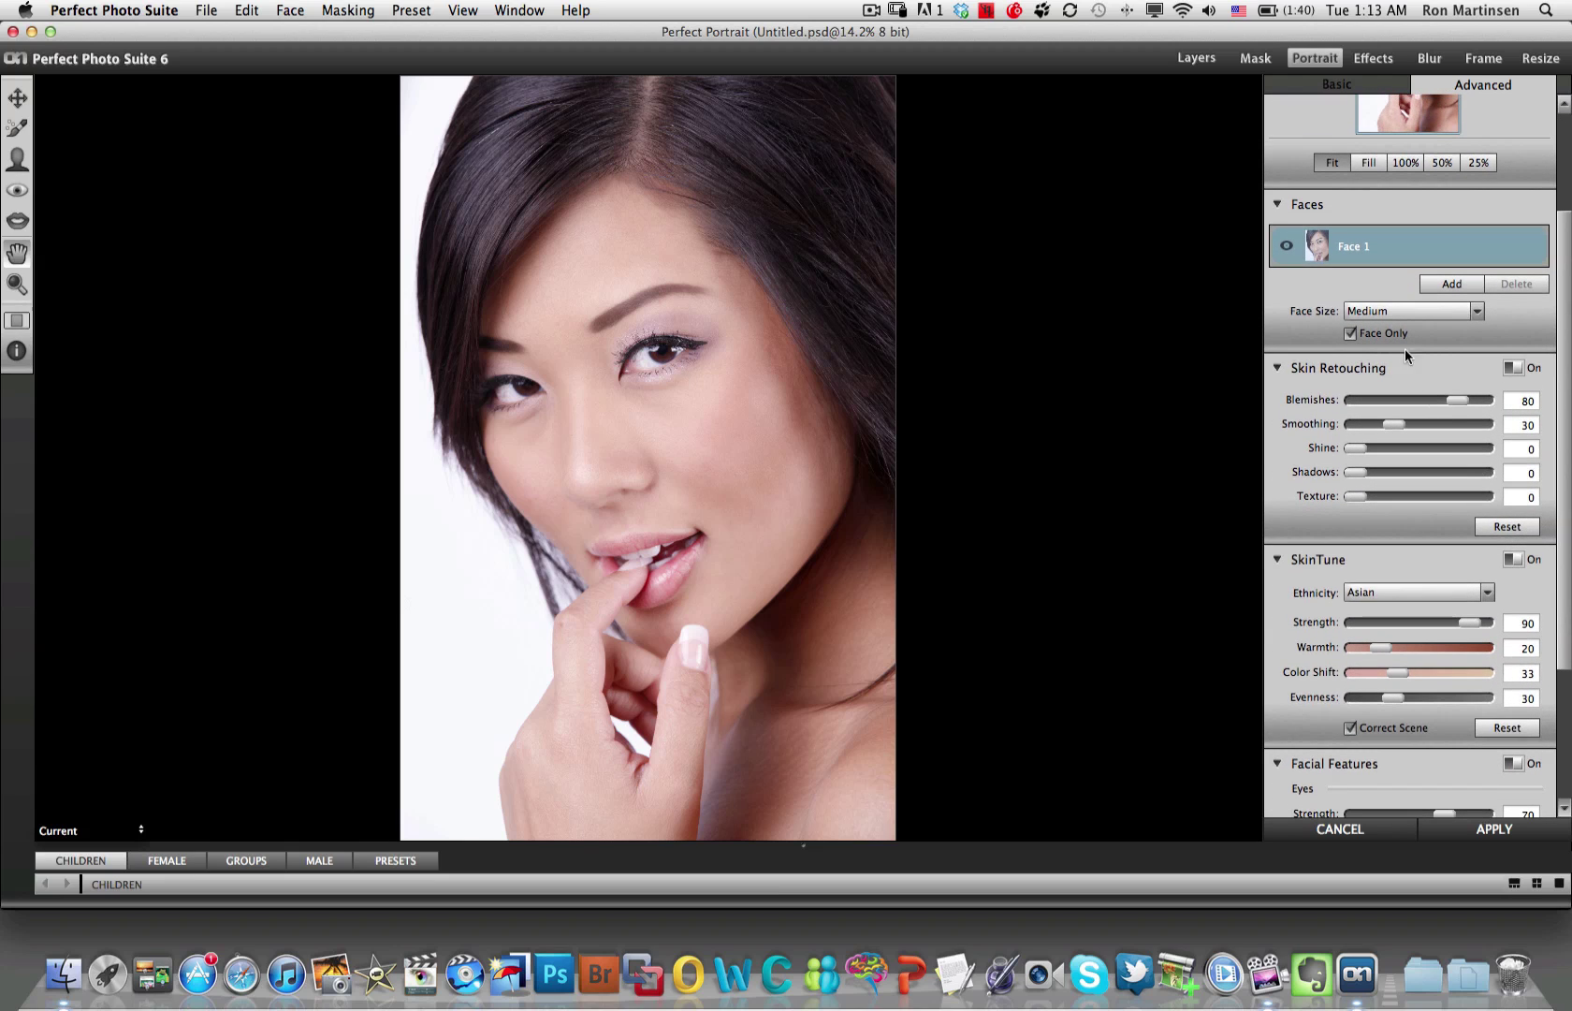
{"action": "left_click", "coordinate": [1478, 310]}
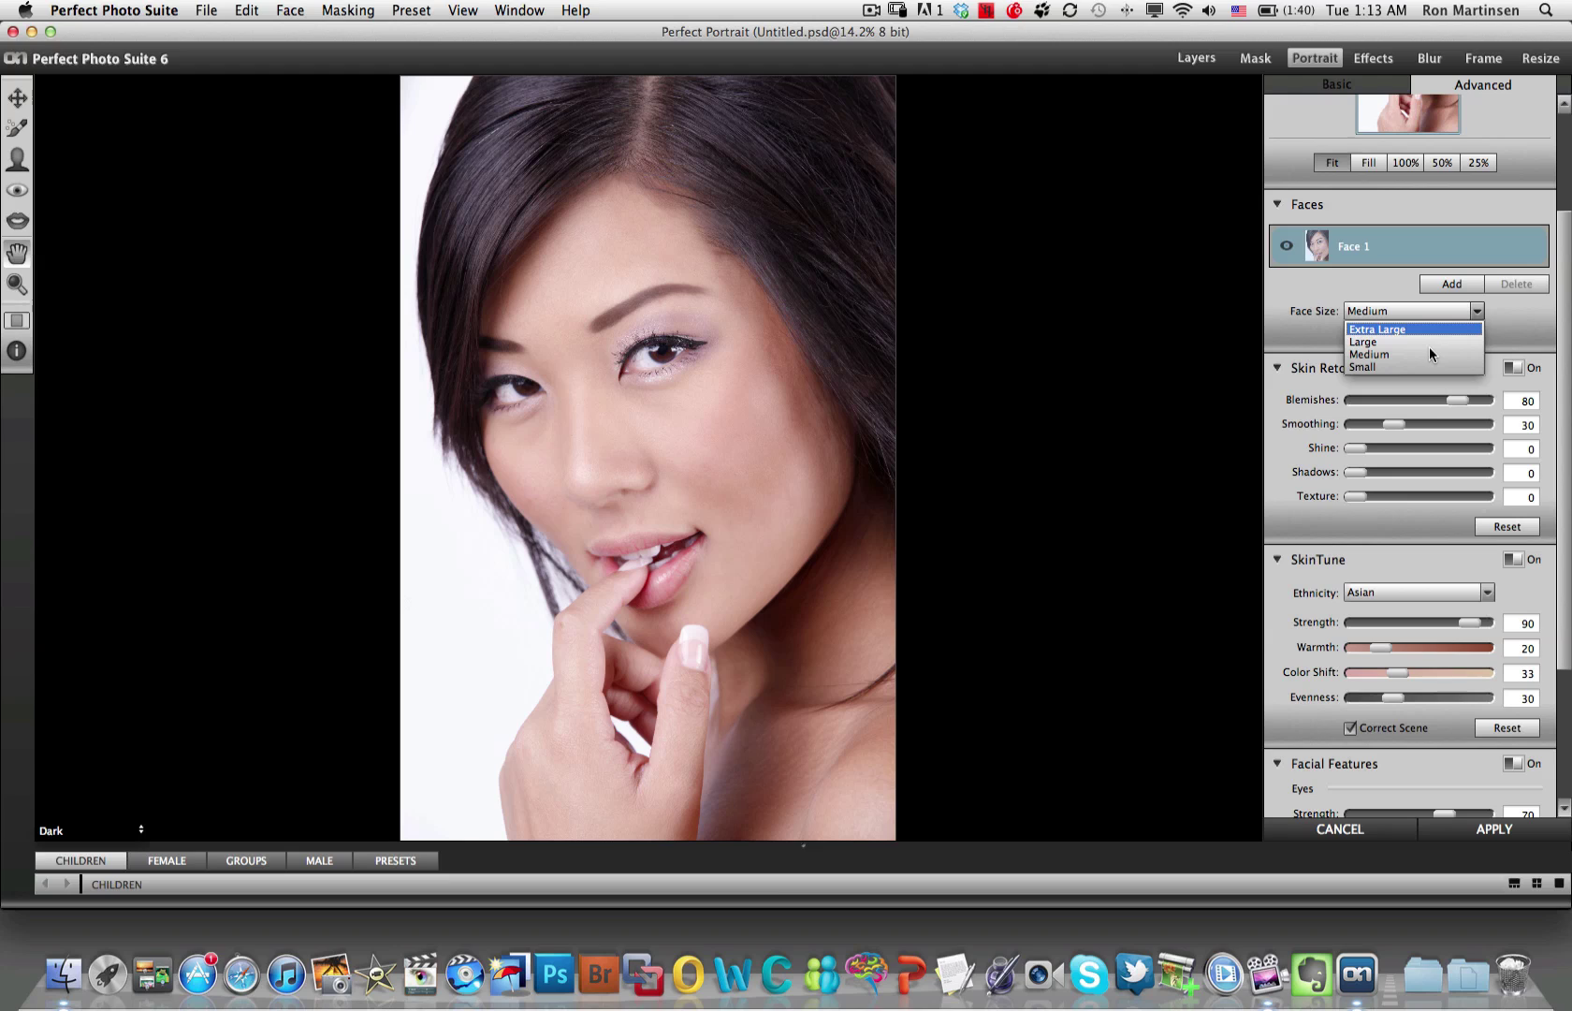
{"action": "key", "text": "Return"}
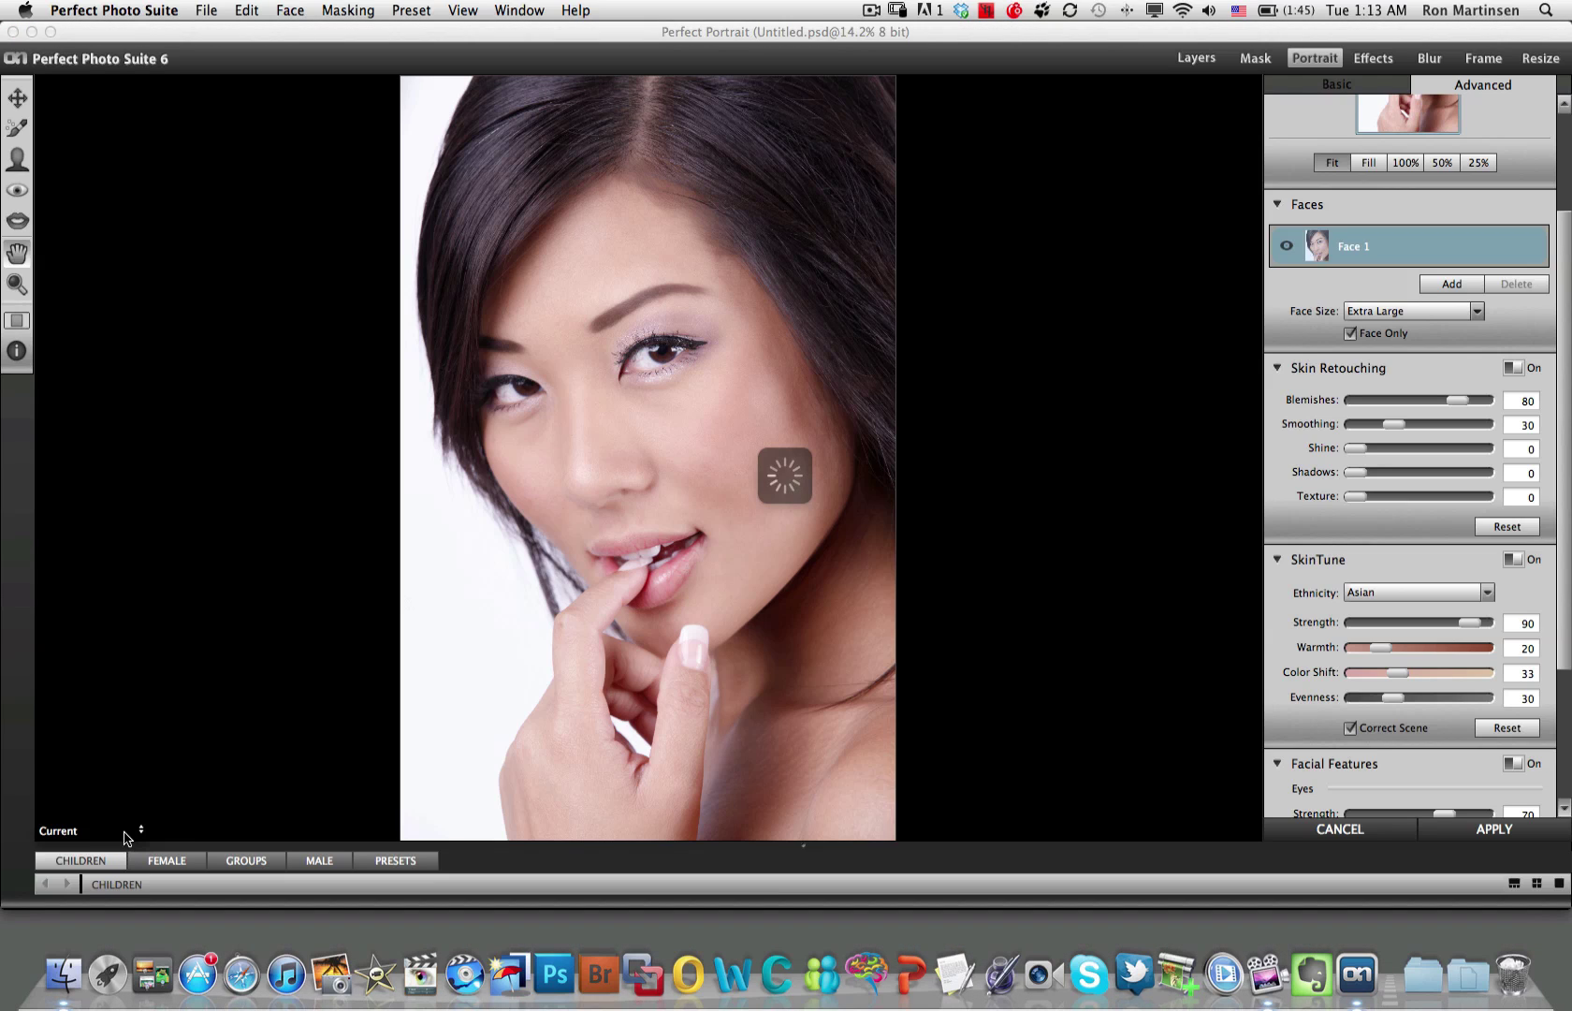
{"action": "left_click", "coordinate": [132, 832]}
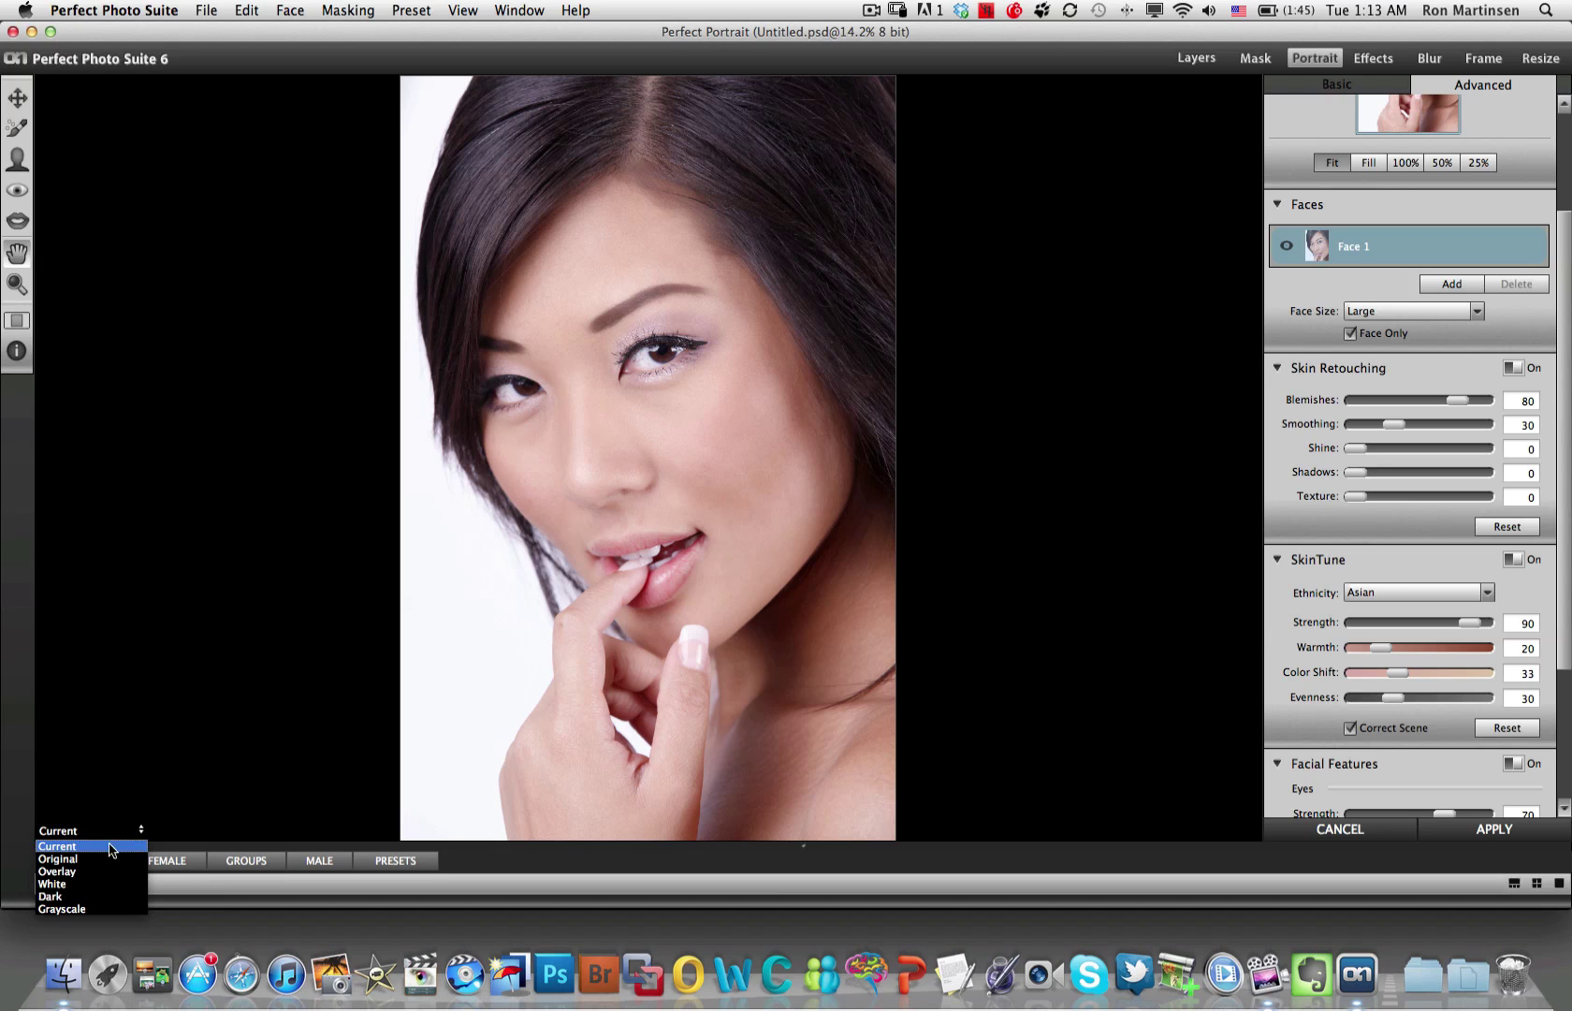
Set Face Size to Medium in Overlay preview, then return the preview to Current.
{"action": "left_click", "coordinate": [91, 870]}
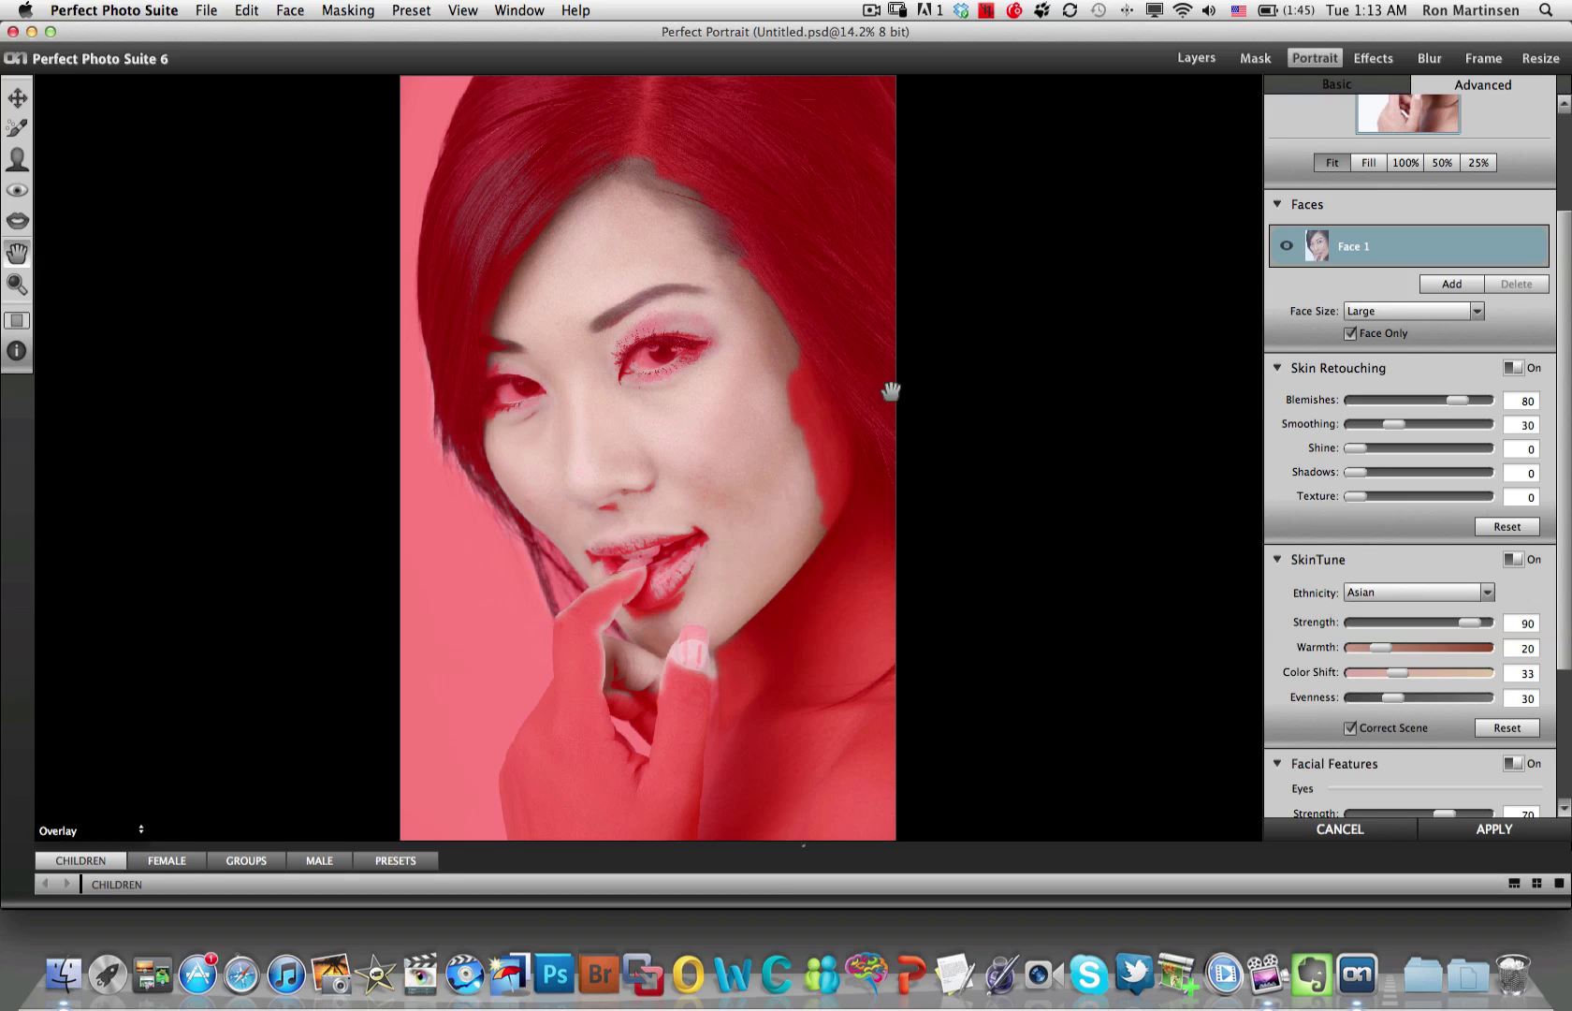
{"action": "left_click", "coordinate": [1477, 310]}
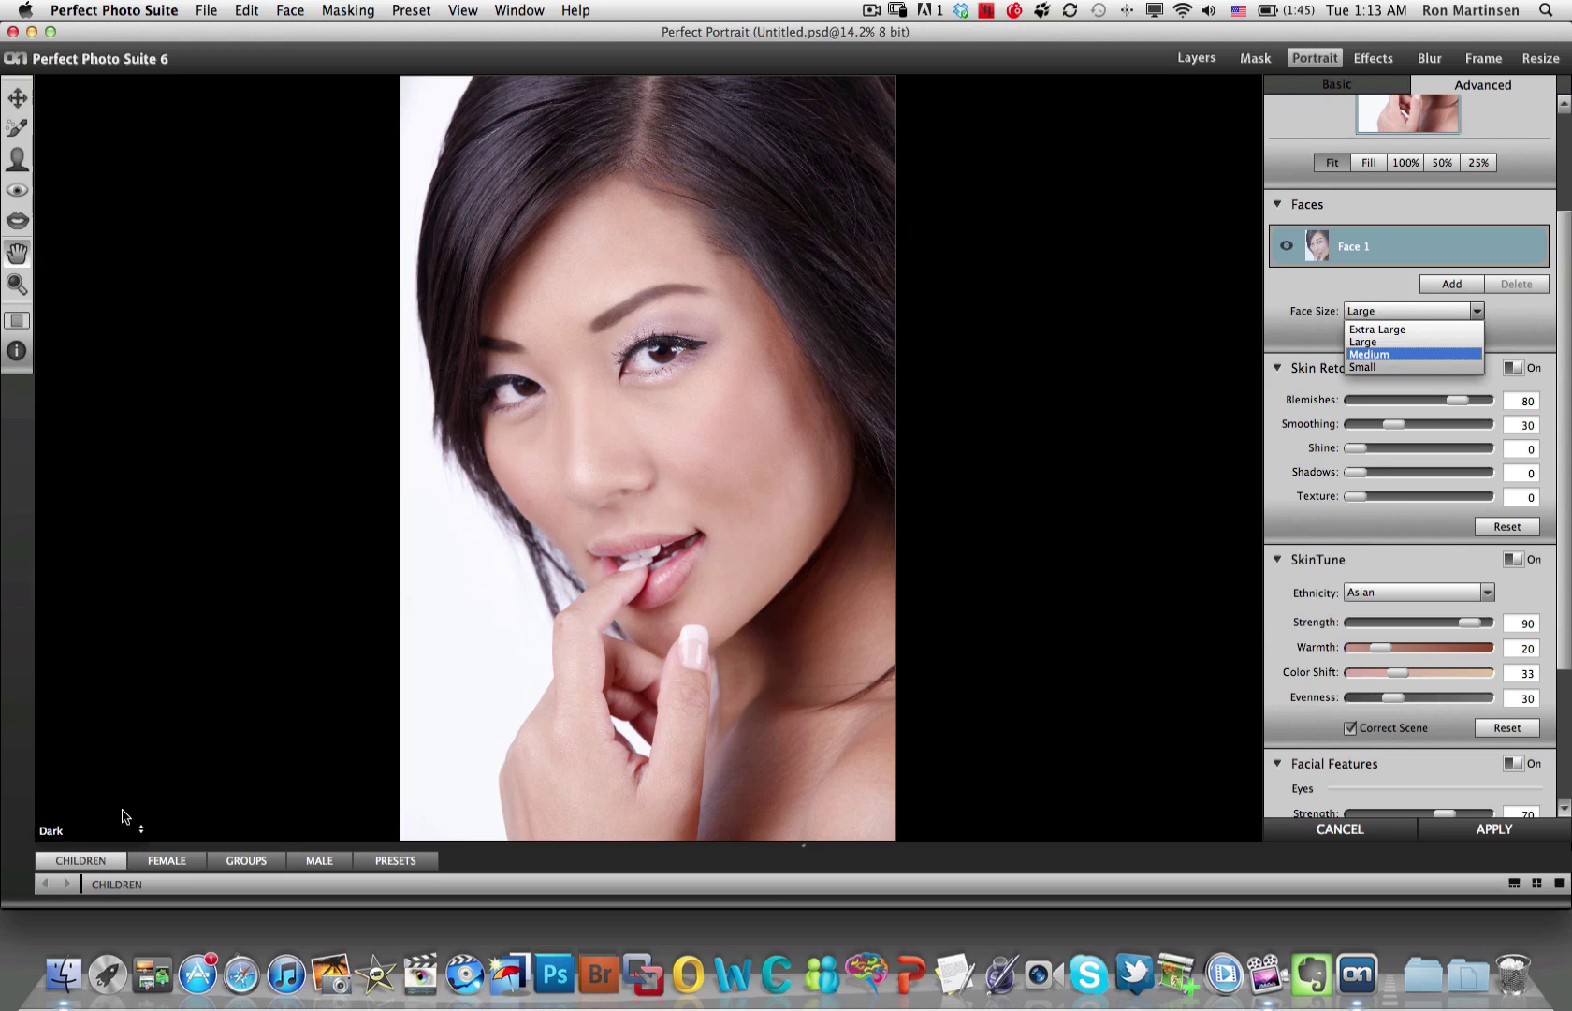
{"action": "key", "text": "Return"}
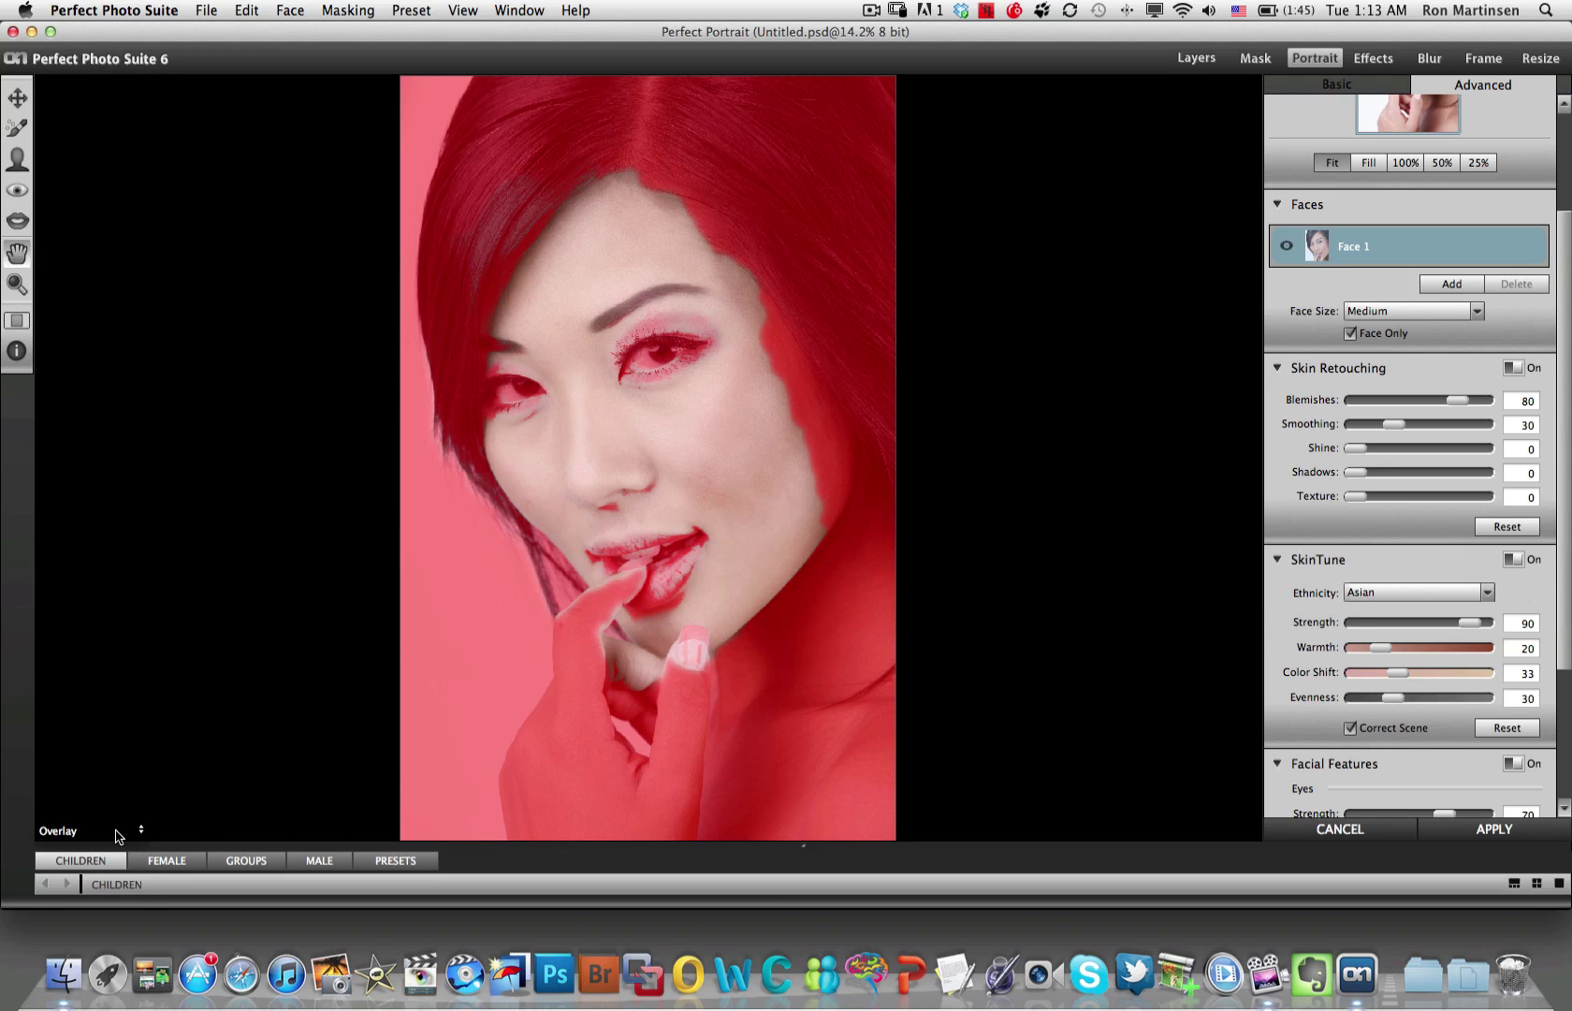
{"action": "left_click", "coordinate": [112, 835]}
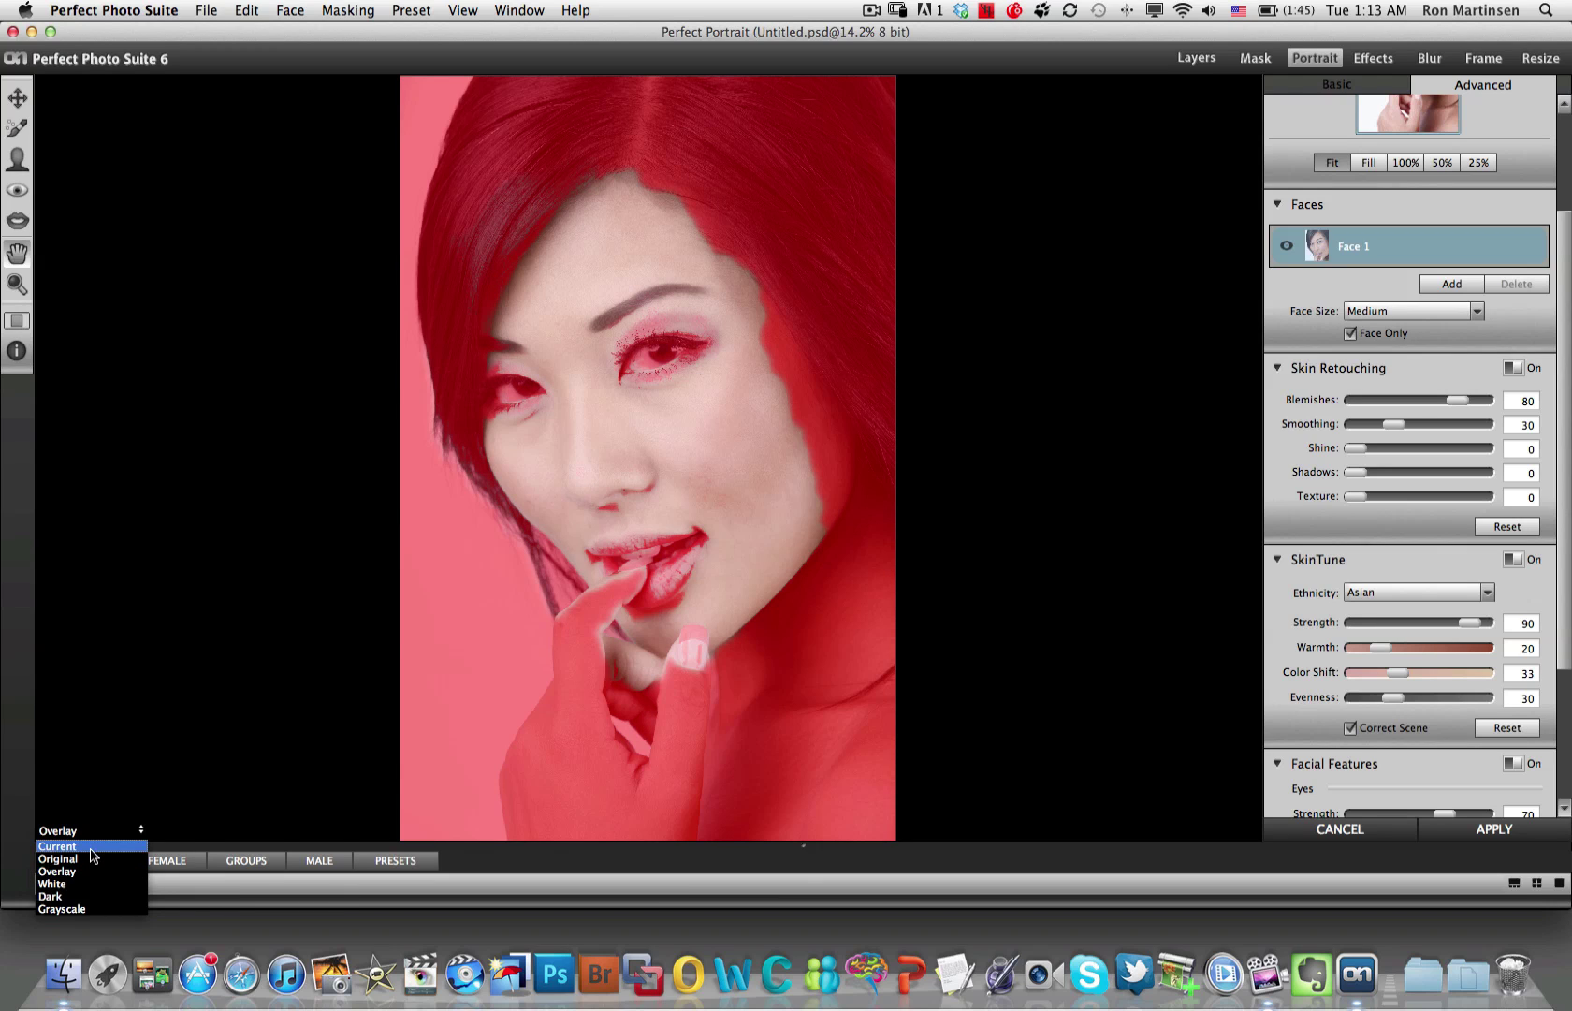
{"action": "left_click", "coordinate": [92, 847]}
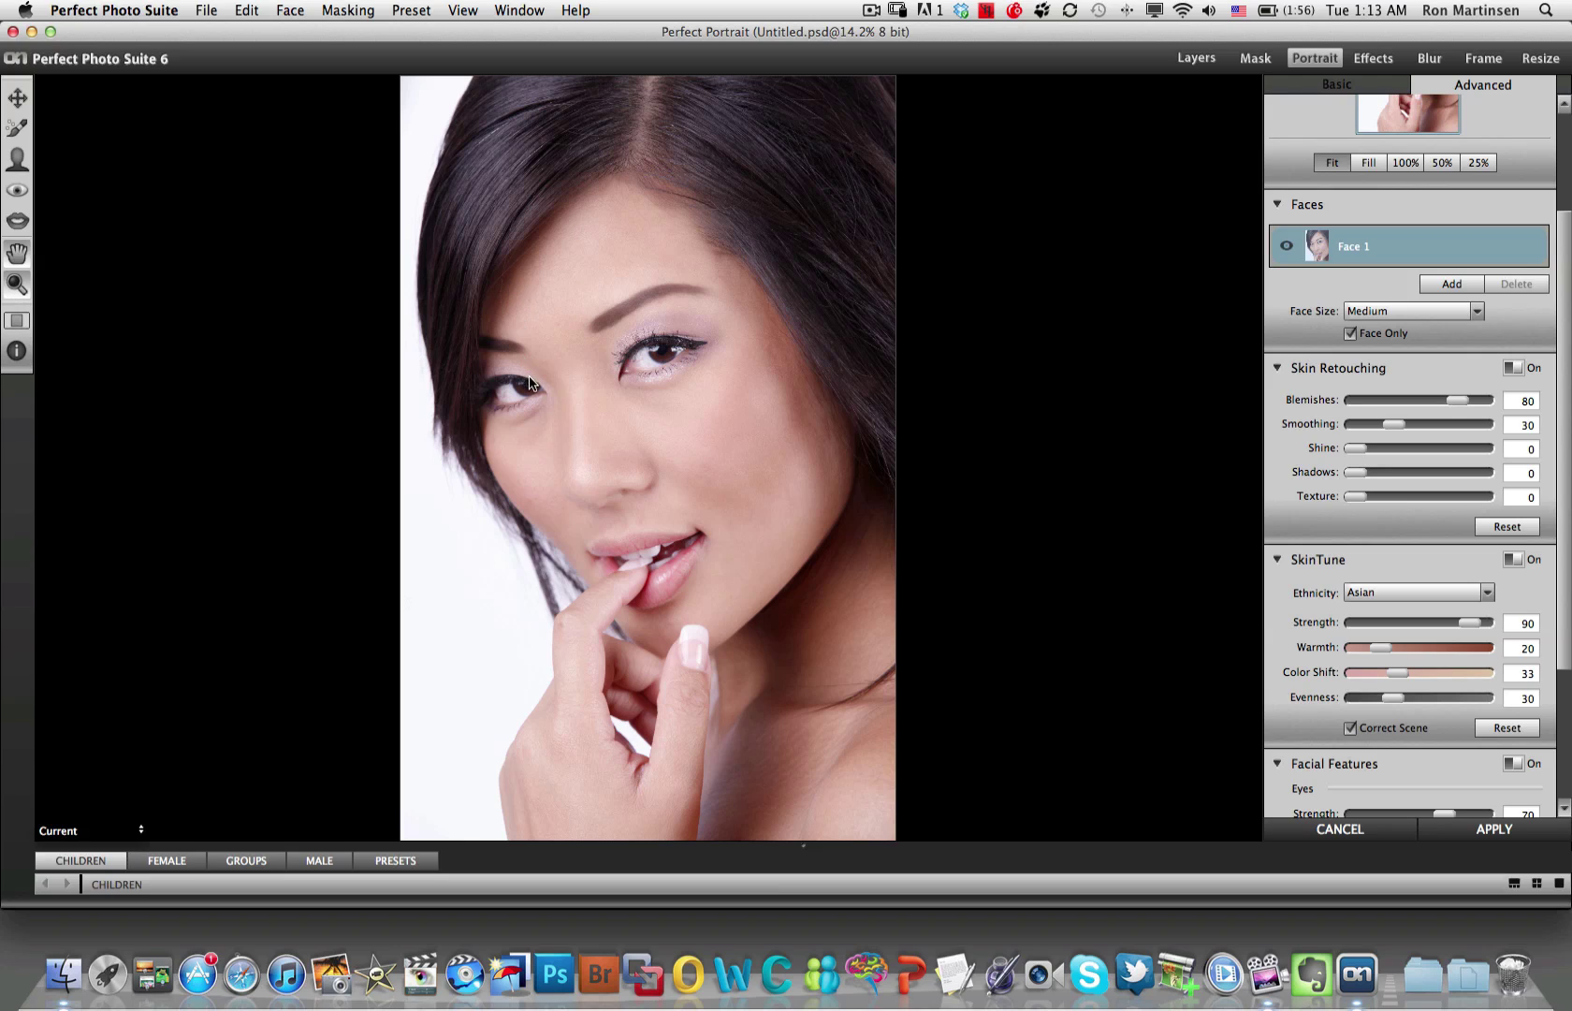
Zoom into the eyes and nose, then start lowering the Blemishes slider from 80.
{"action": "key", "text": "z"}
{"action": "left_click_drag", "start_coordinate": [518, 285], "coordinate": [816, 525]}
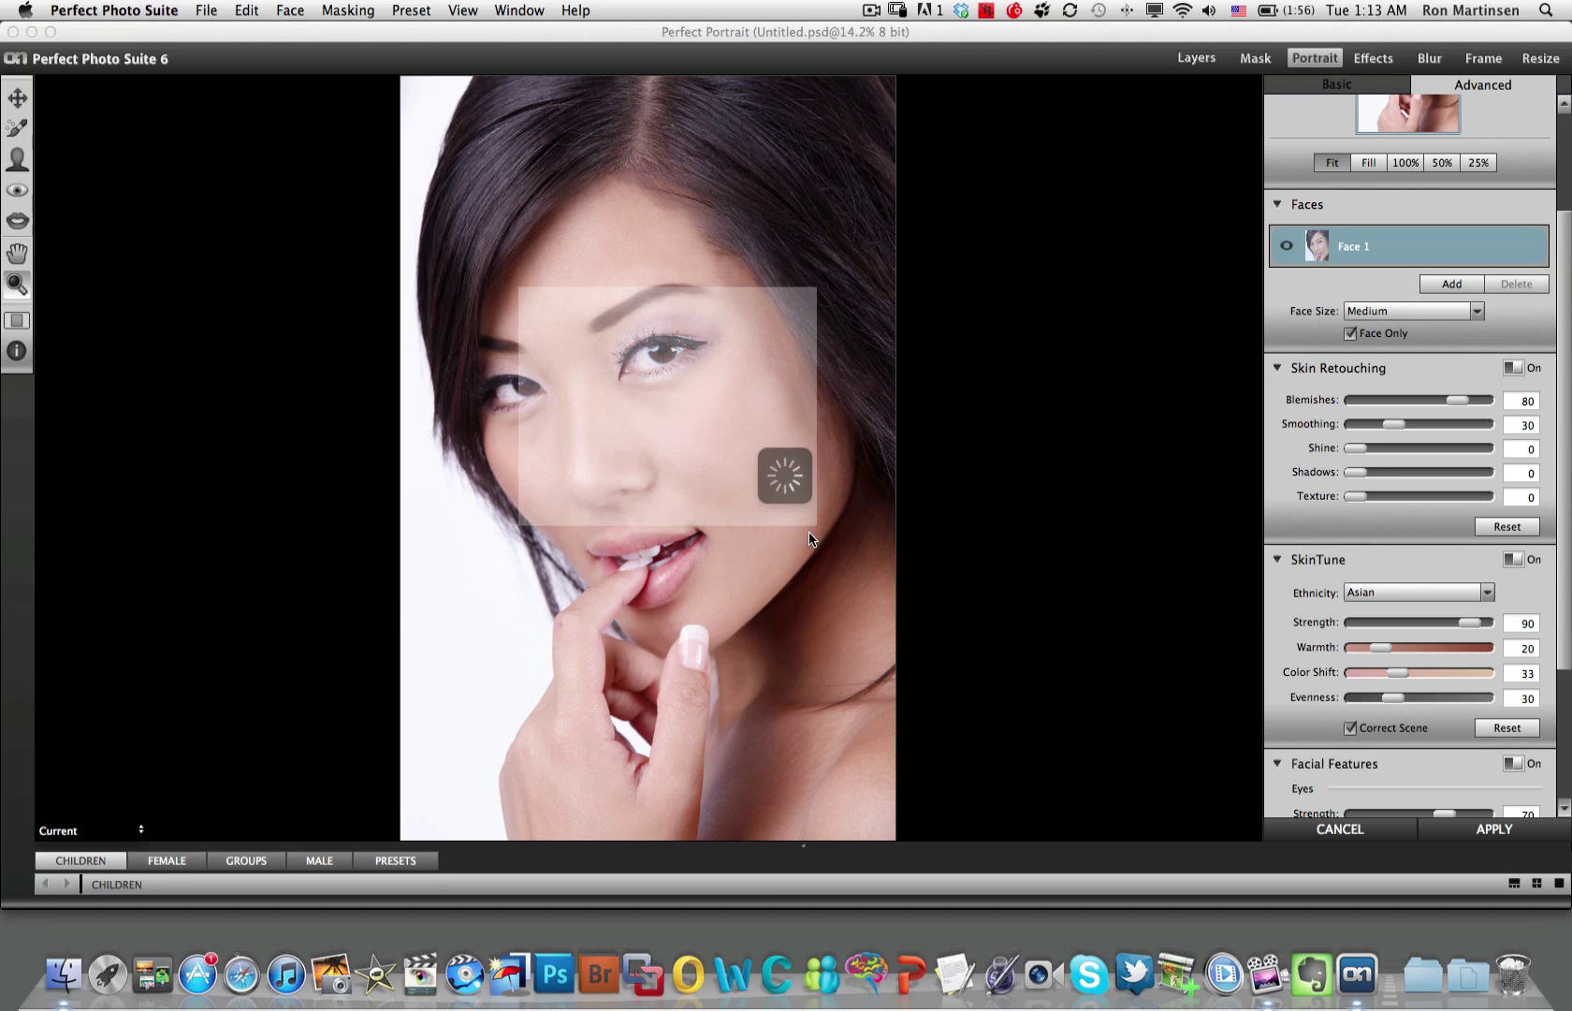
{"action": "left_click", "coordinate": [852, 592]}
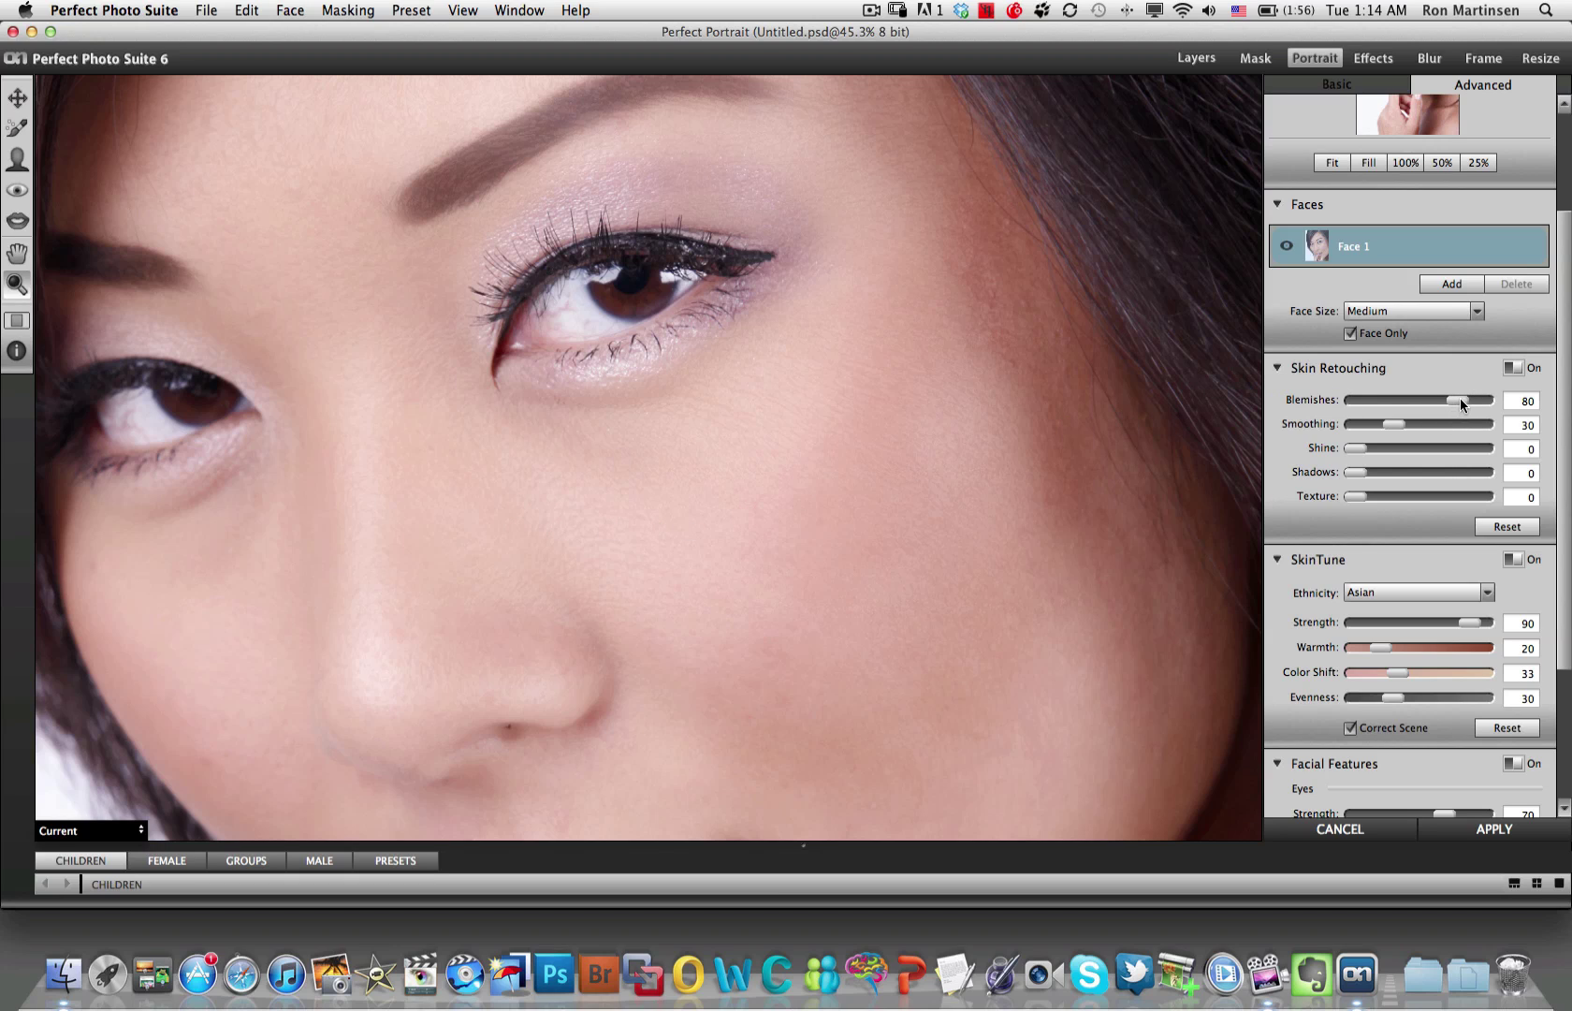
{"action": "left_click_drag", "start_coordinate": [1461, 400], "coordinate": [1446, 400]}
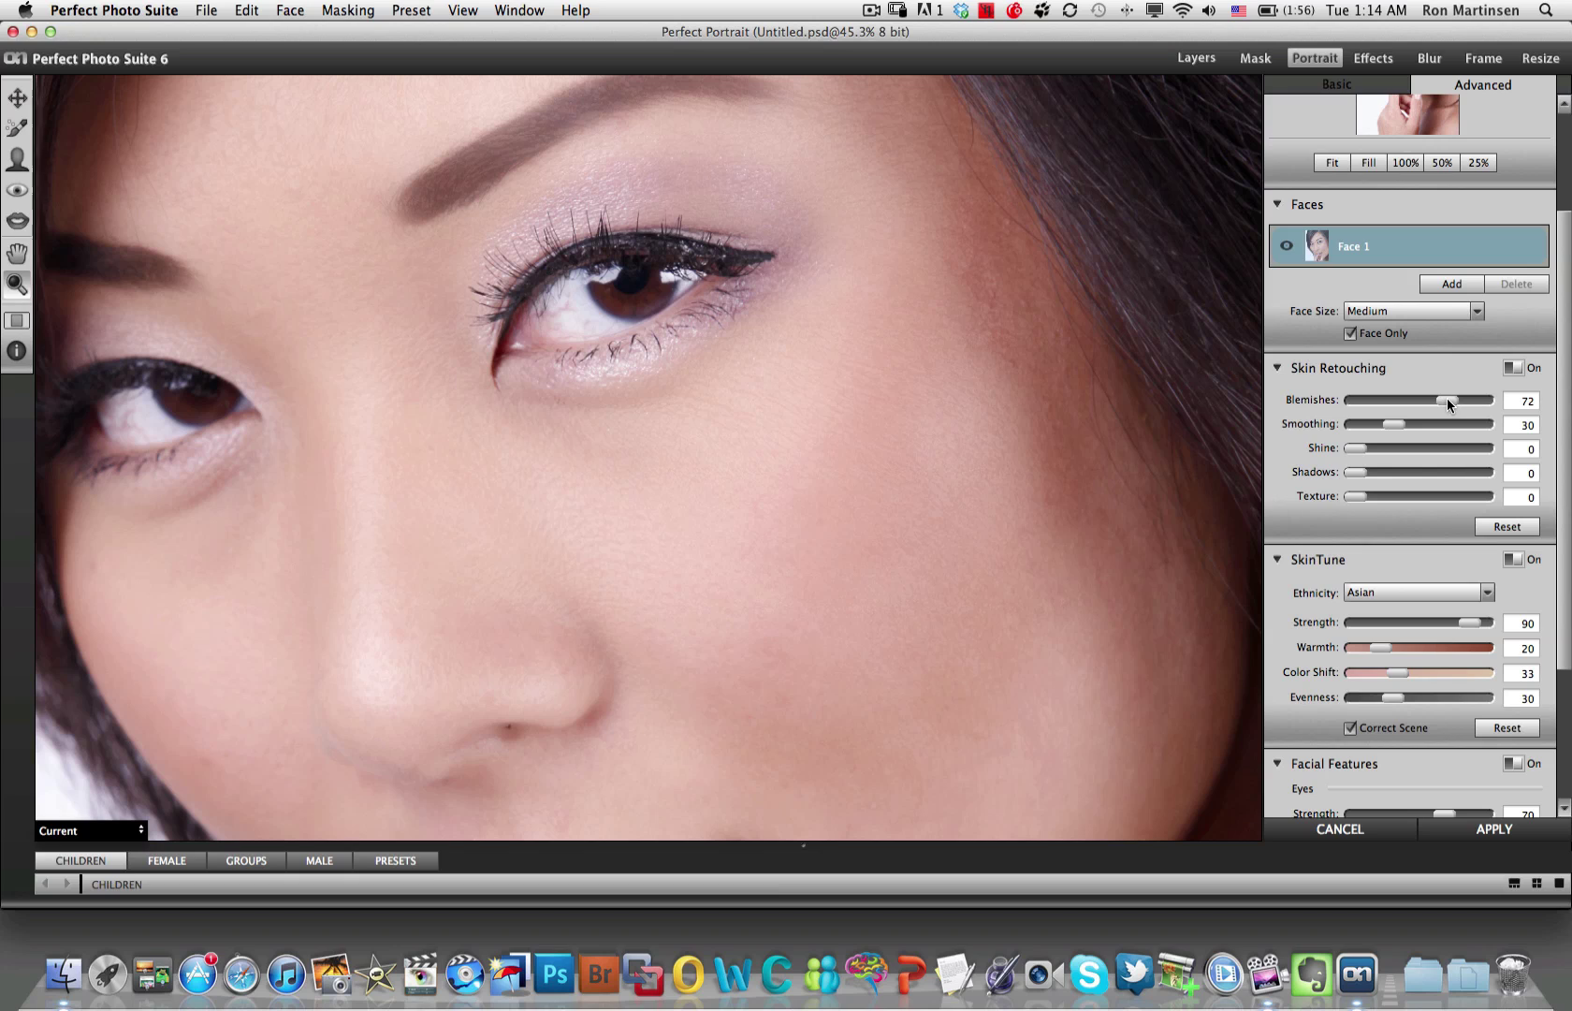
Compare Blemishes at 14 before raising it back, then settle Shine at 20 after testing 100 and 0.
{"action": "left_click", "coordinate": [1372, 400]}
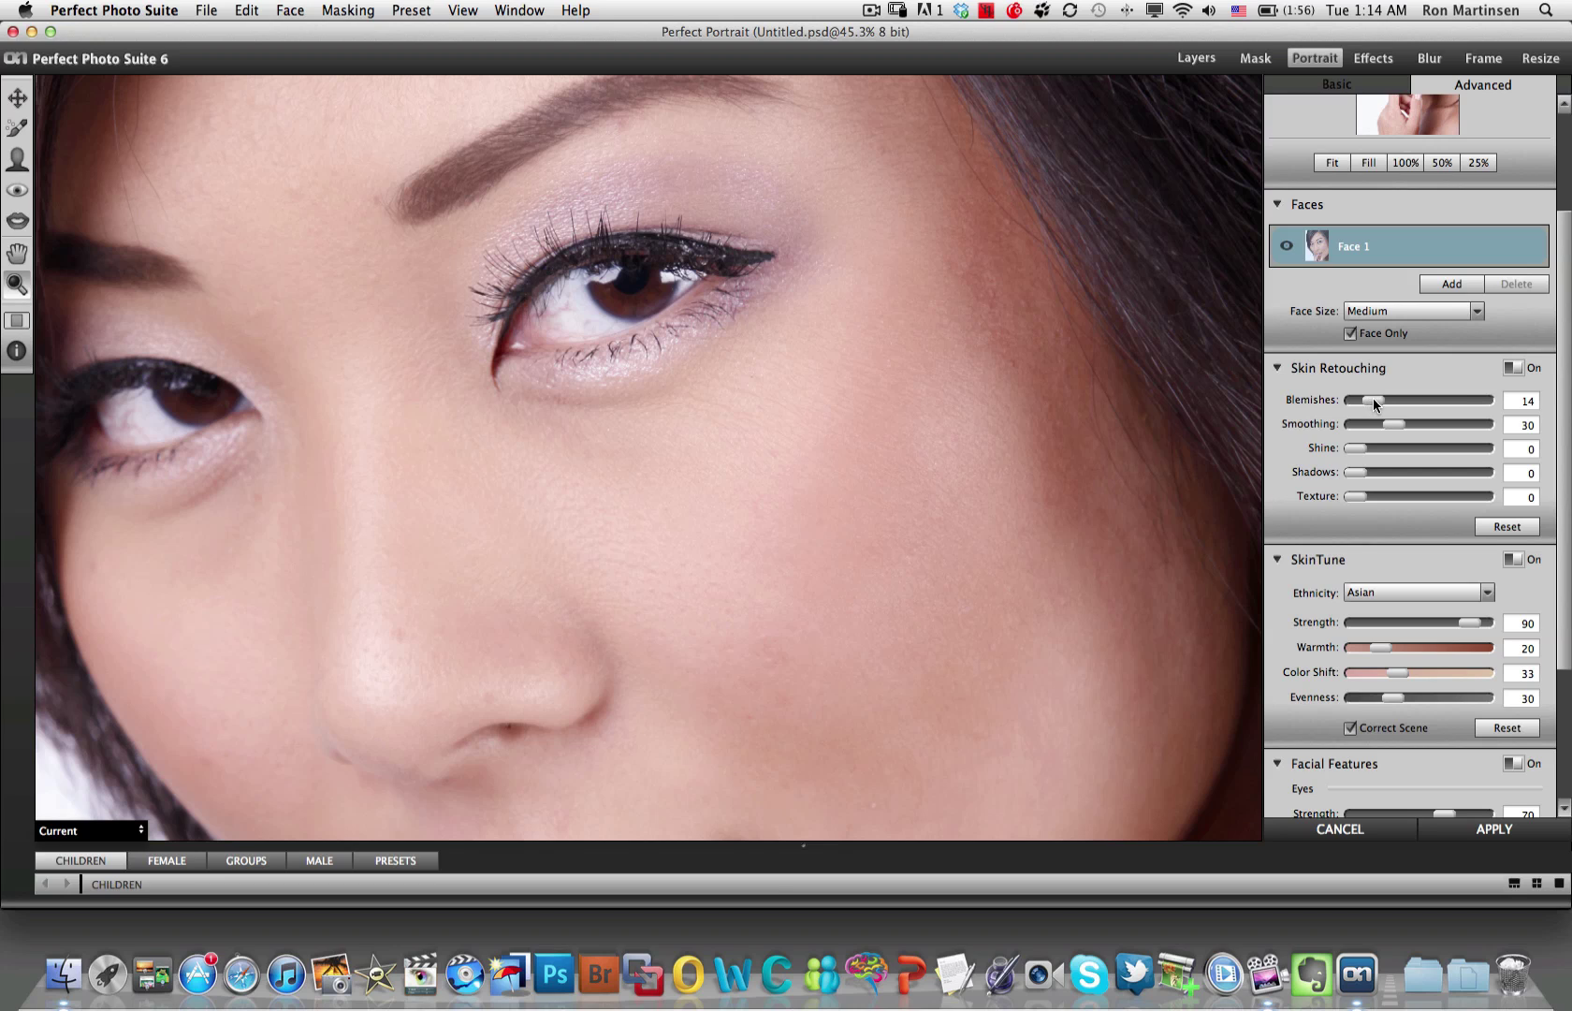
{"action": "left_click_drag", "start_coordinate": [1373, 398], "coordinate": [1441, 400]}
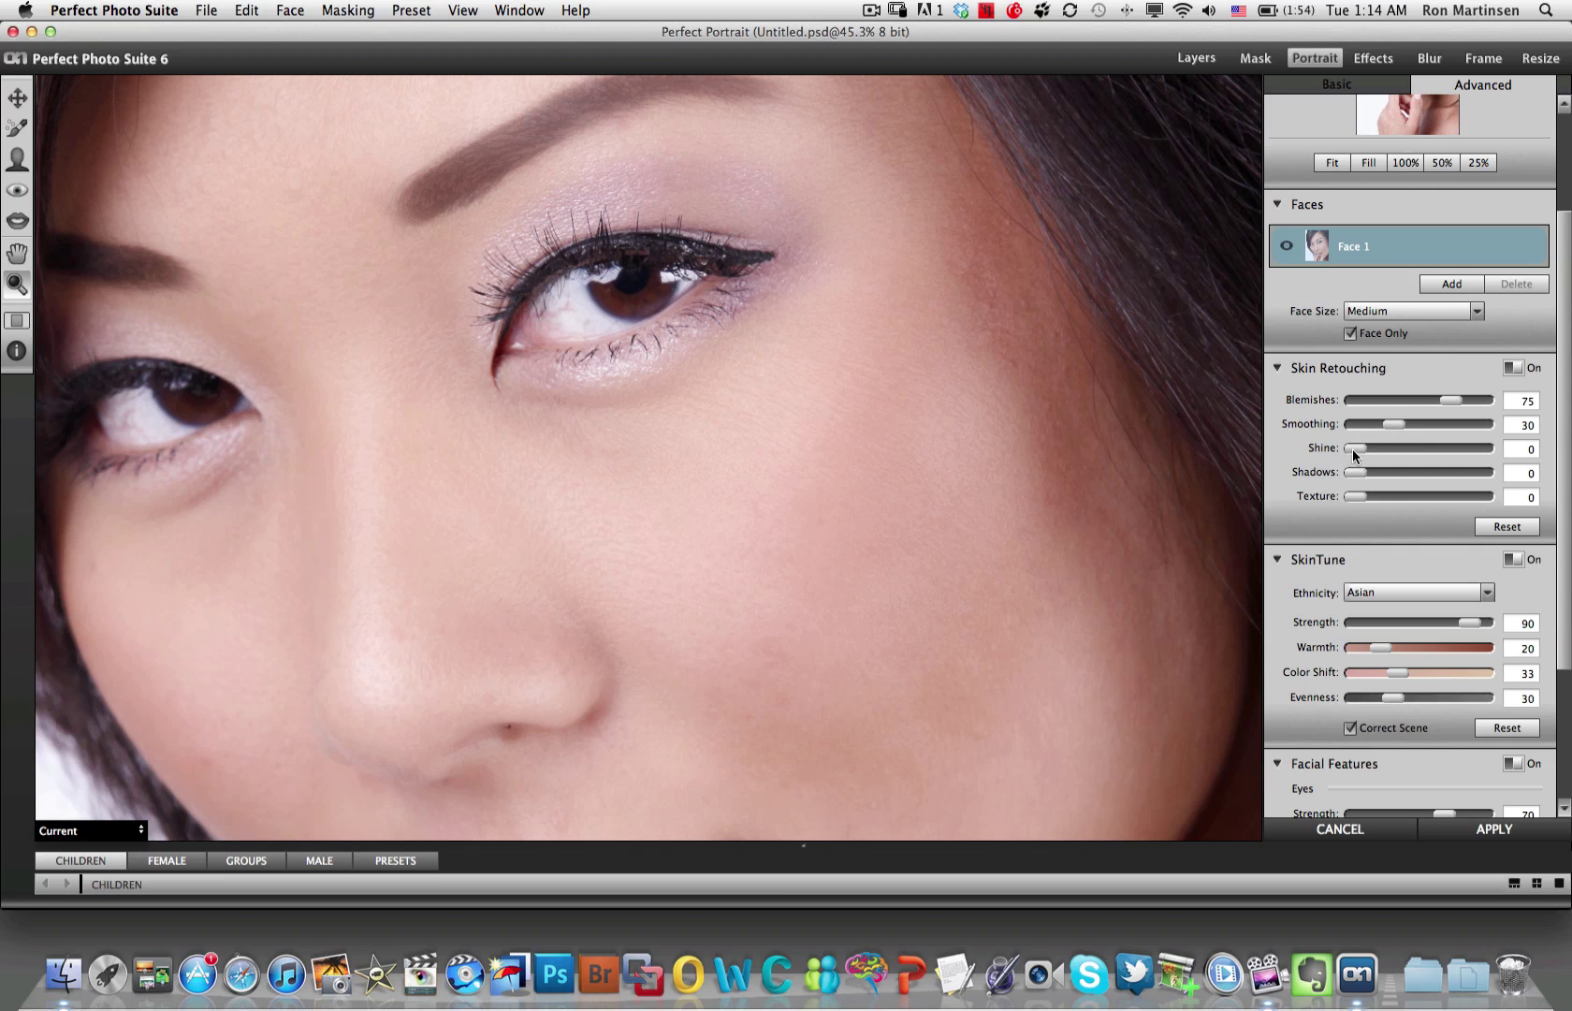
{"action": "left_click_drag", "start_coordinate": [1353, 449], "coordinate": [1490, 448]}
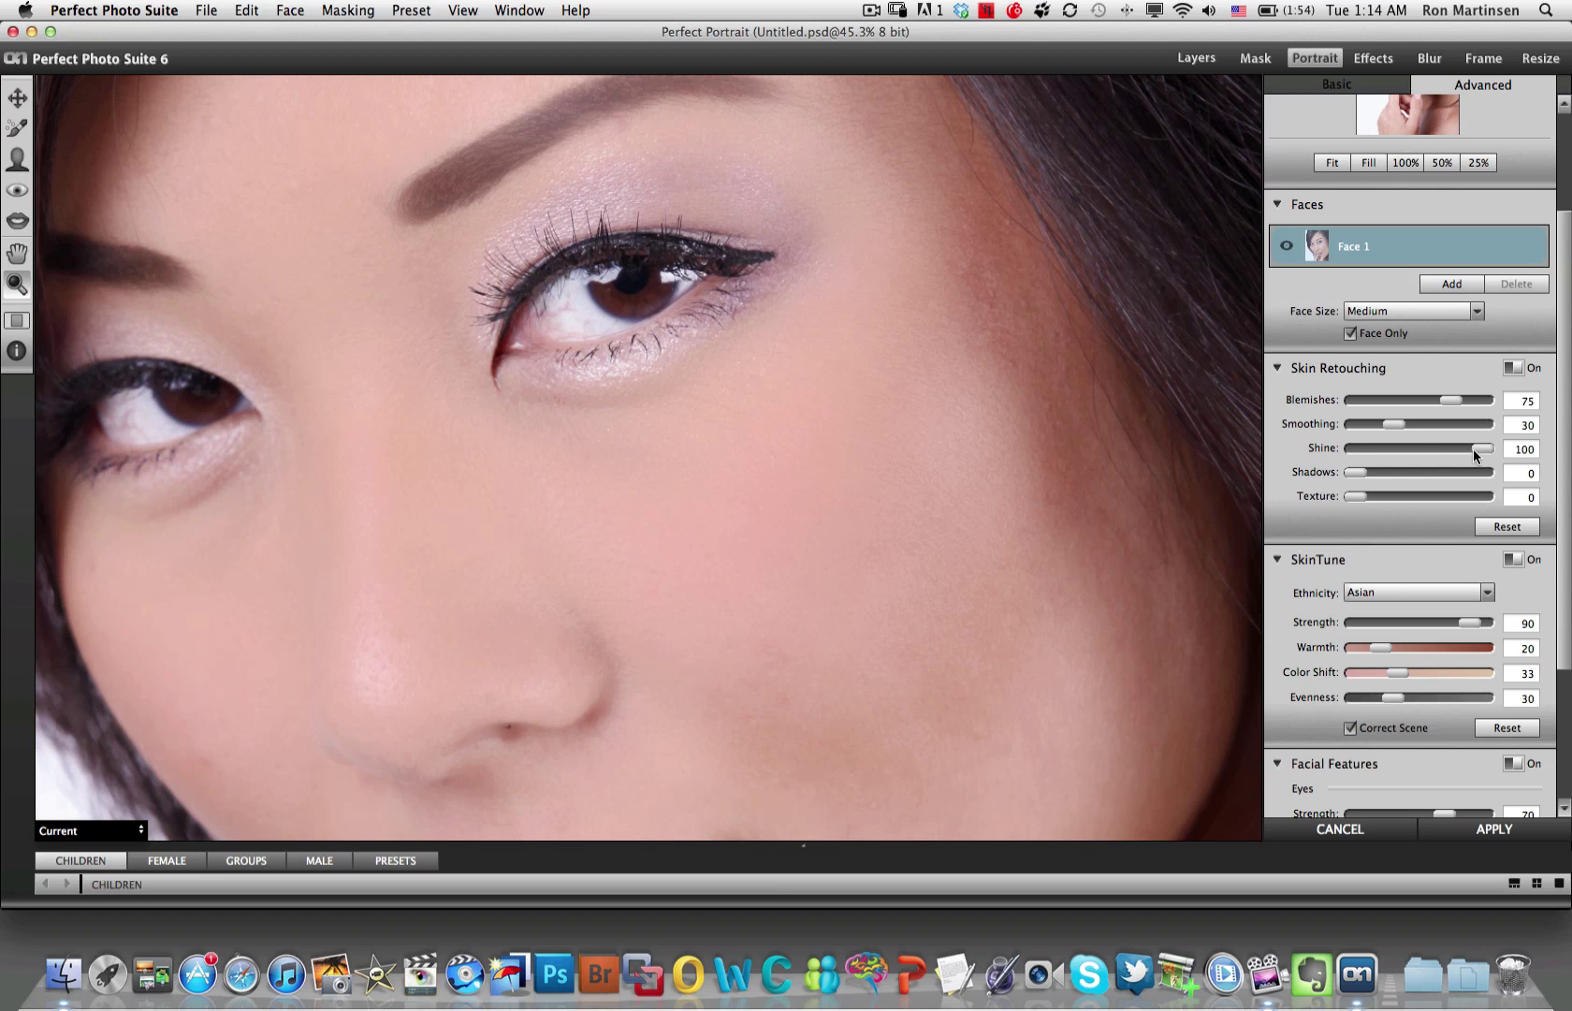
{"action": "left_click_drag", "start_coordinate": [1485, 448], "coordinate": [1352, 451]}
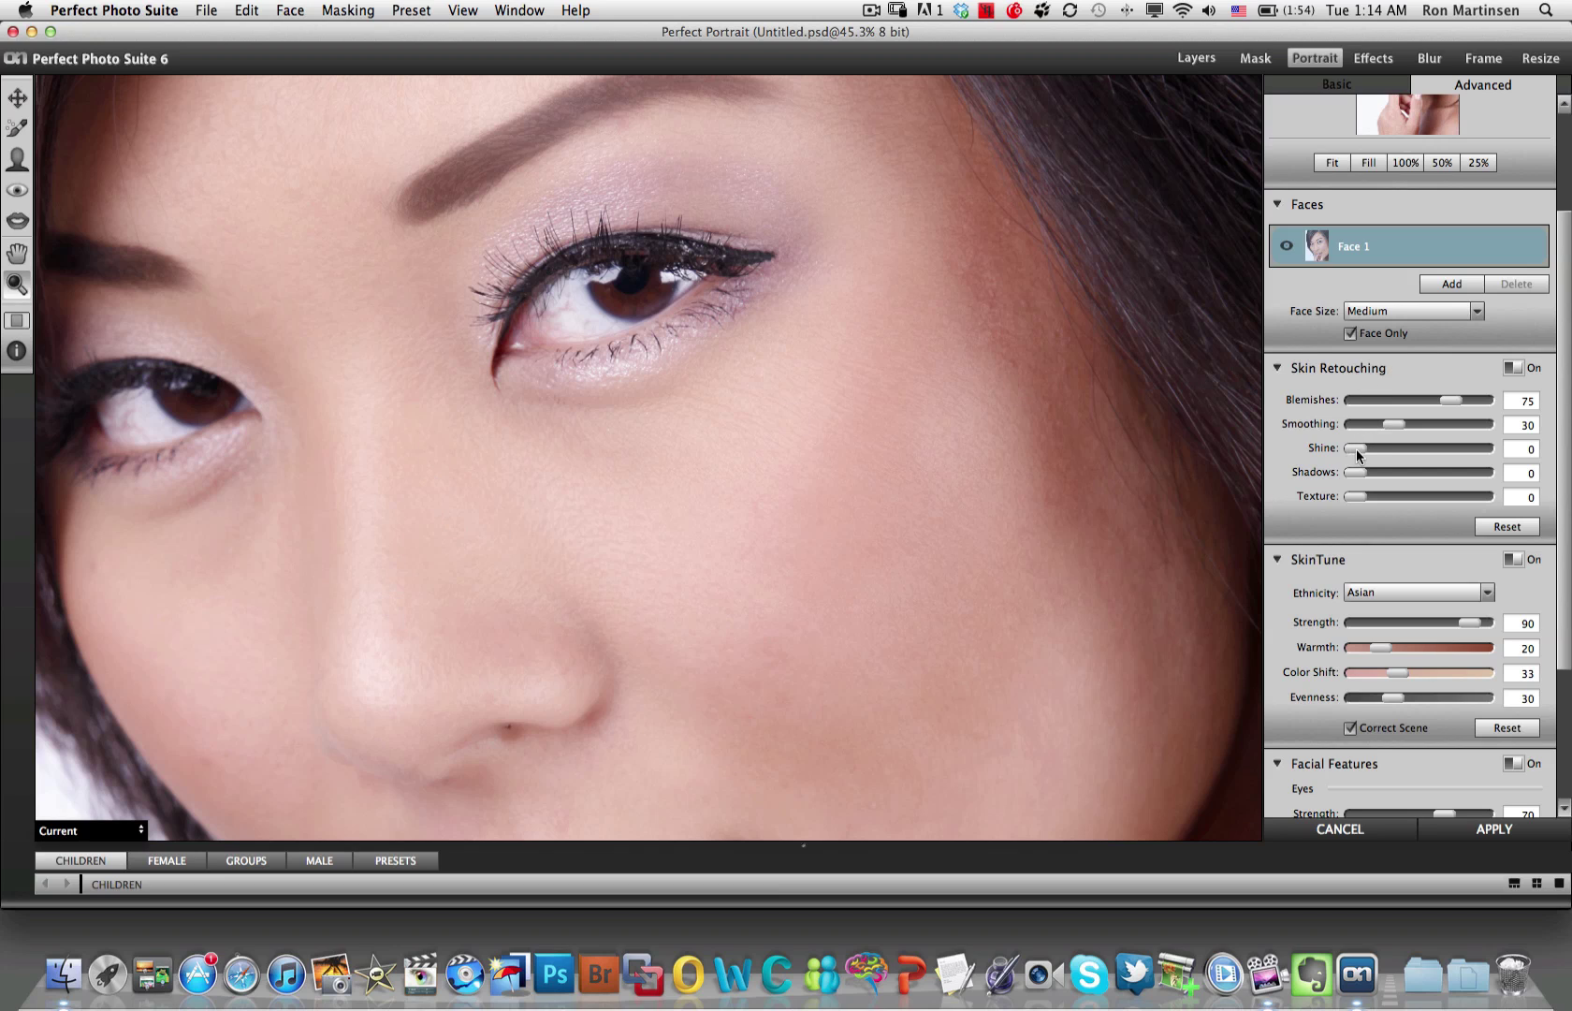
{"action": "left_click_drag", "start_coordinate": [1357, 449], "coordinate": [1379, 447]}
Preview Texture at 100, pan to the nose and mouth, then lower Texture to 22.
{"action": "left_click_drag", "start_coordinate": [1351, 494], "coordinate": [1496, 498]}
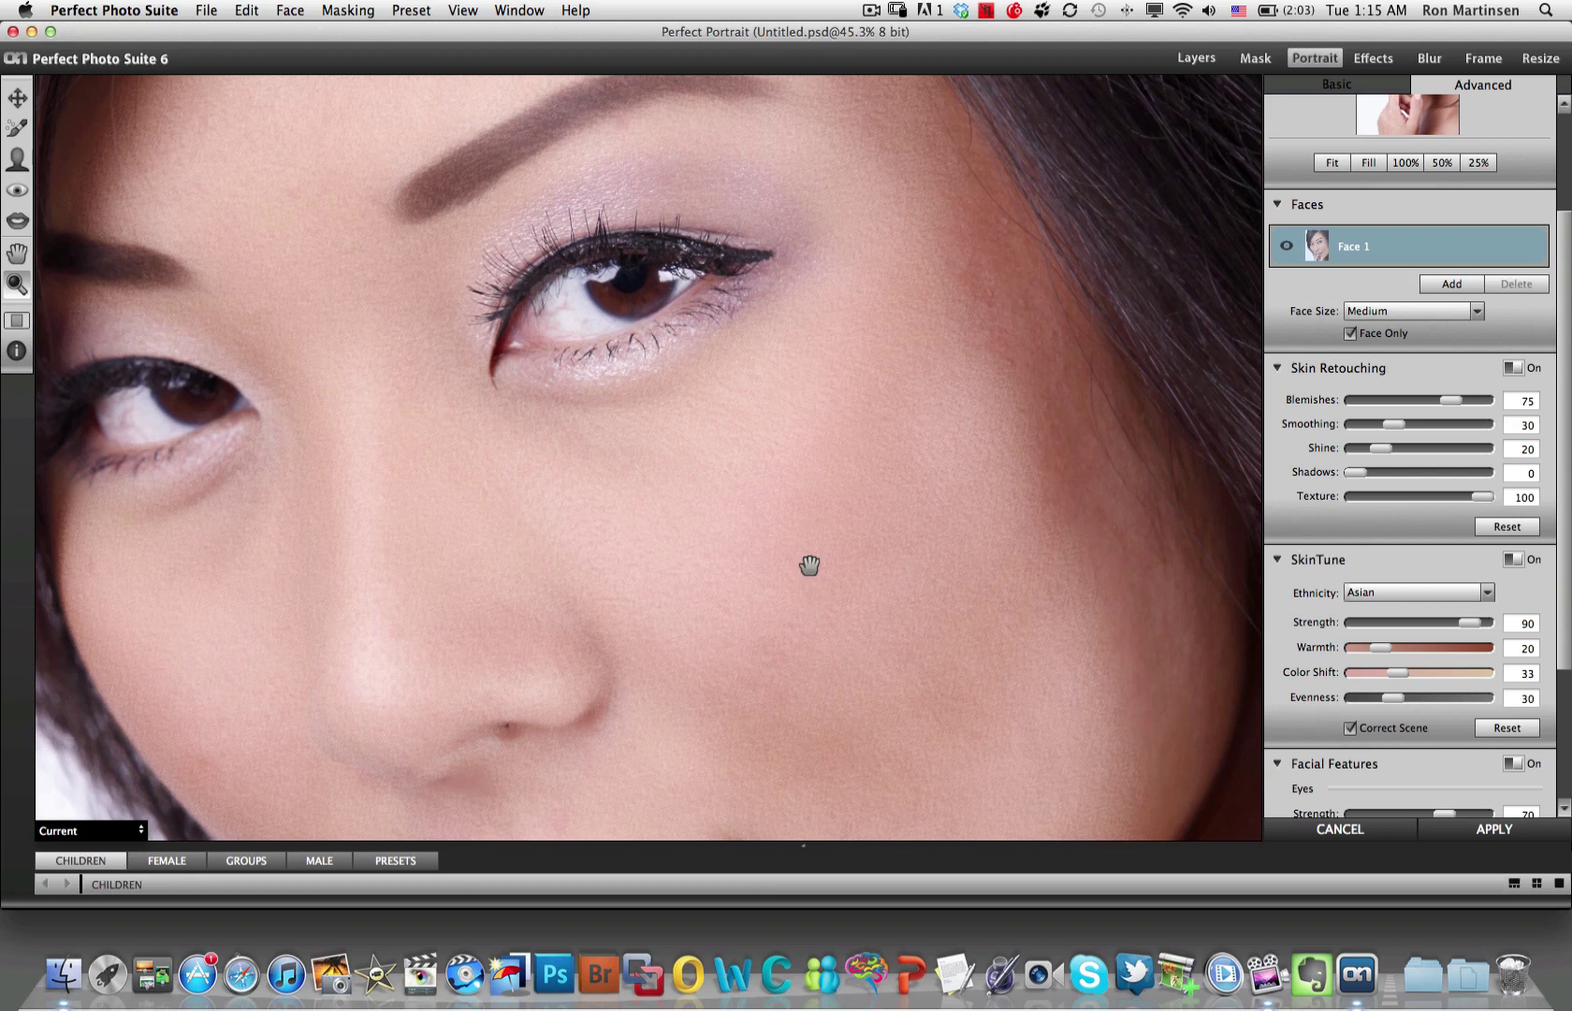
{"action": "left_click_drag", "start_coordinate": [810, 566], "coordinate": [816, 343]}
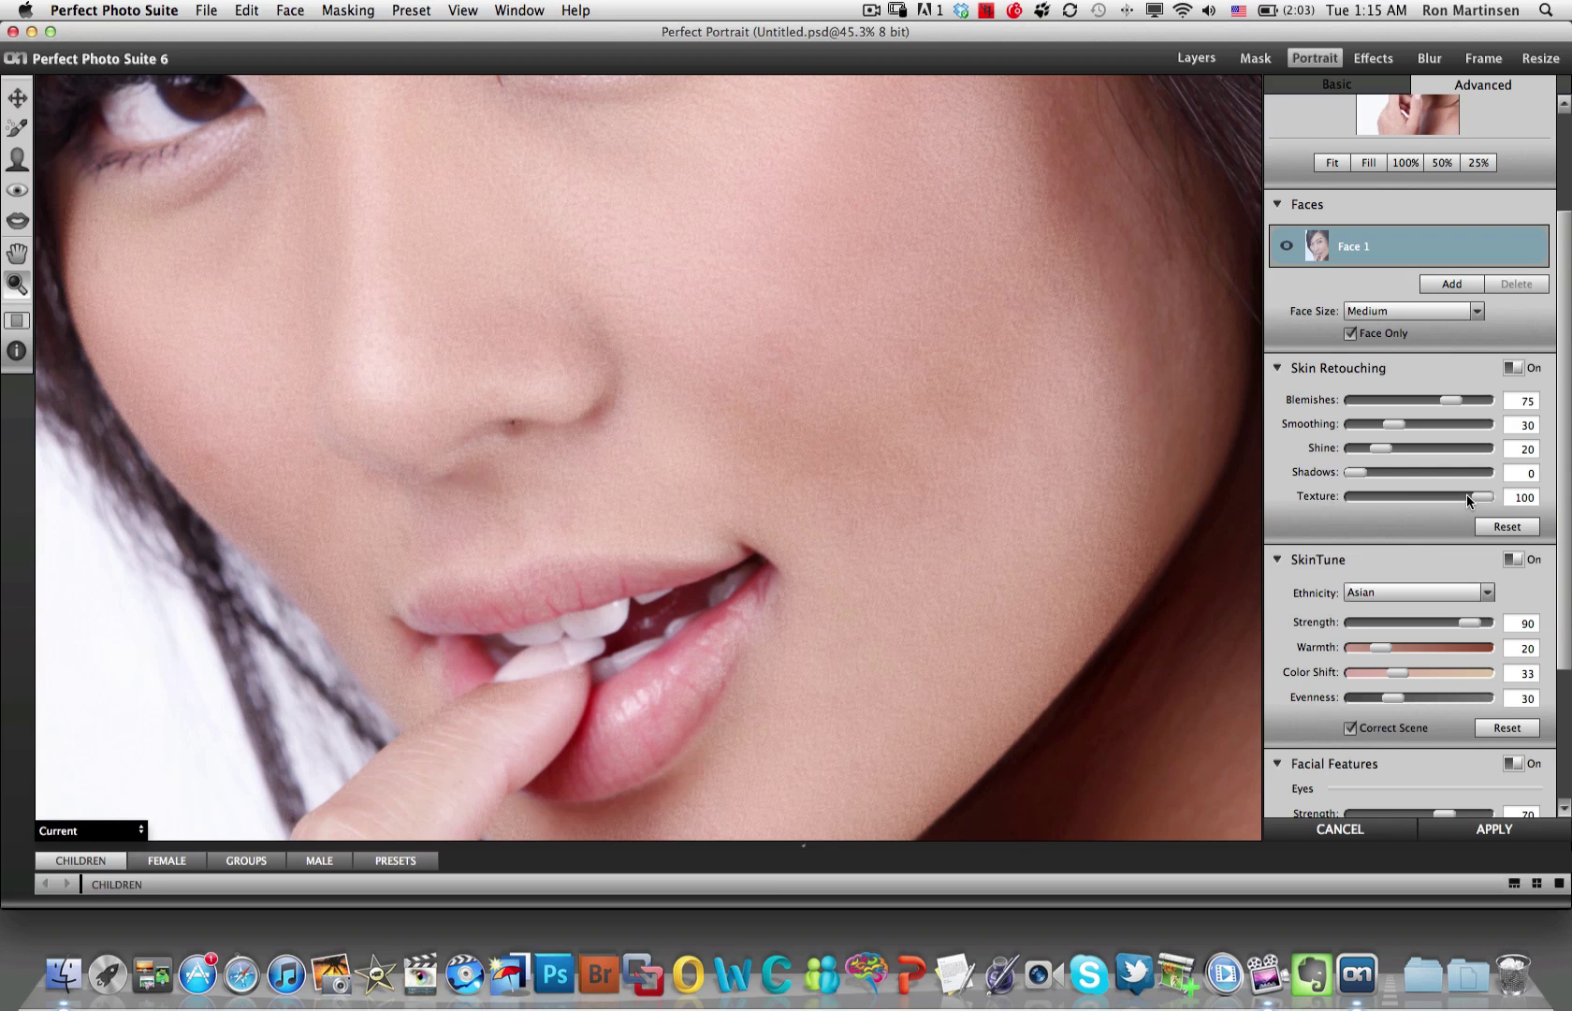
{"action": "left_click_drag", "start_coordinate": [1482, 498], "coordinate": [1387, 495]}
Preview Shadows at 100, then return it to 0.
{"action": "scroll", "coordinate": [1056, 484], "scroll_direction": "right", "scroll_amount": 5}
{"action": "scroll", "coordinate": [1056, 485], "scroll_direction": "down", "scroll_amount": 2}
{"action": "scroll", "coordinate": [793, 481], "scroll_direction": "right", "scroll_amount": 3}
{"action": "scroll", "coordinate": [793, 481], "scroll_direction": "up", "scroll_amount": 1}
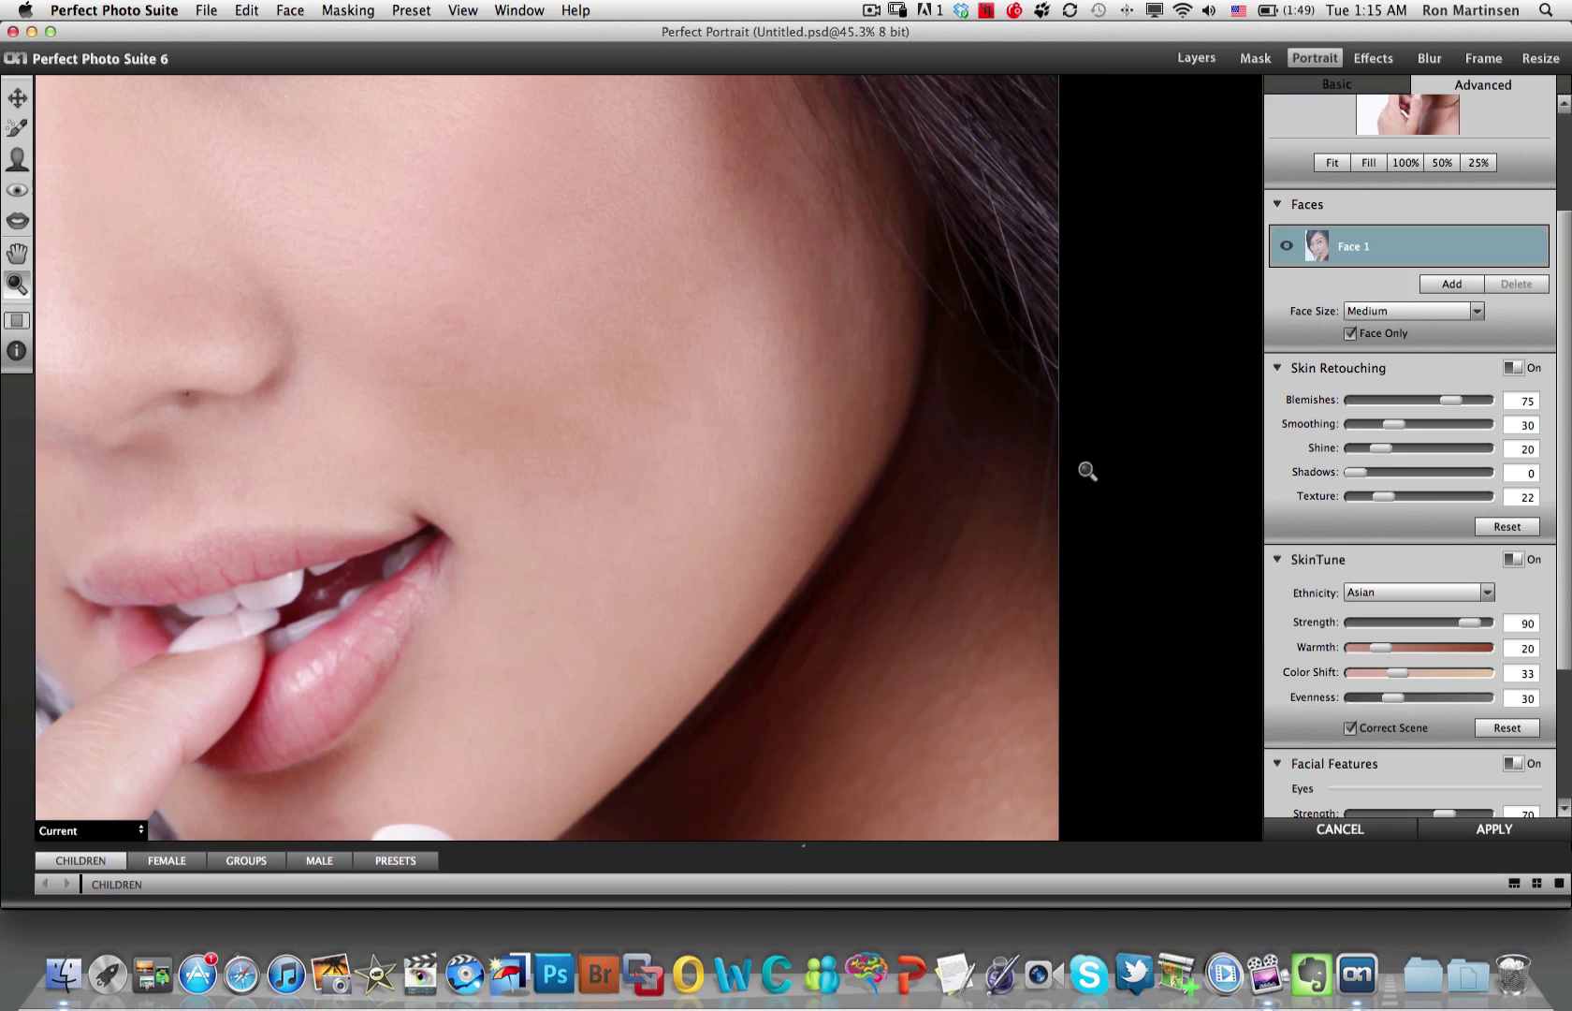
{"action": "left_click_drag", "start_coordinate": [1355, 470], "coordinate": [1497, 471]}
{"action": "left_click_drag", "start_coordinate": [1481, 471], "coordinate": [1355, 472]}
Zoom out from the face and fit the whole portrait in view.
{"action": "left_click", "coordinate": [649, 329], "text": "alt"}
{"action": "left_click", "coordinate": [946, 439], "text": "alt"}
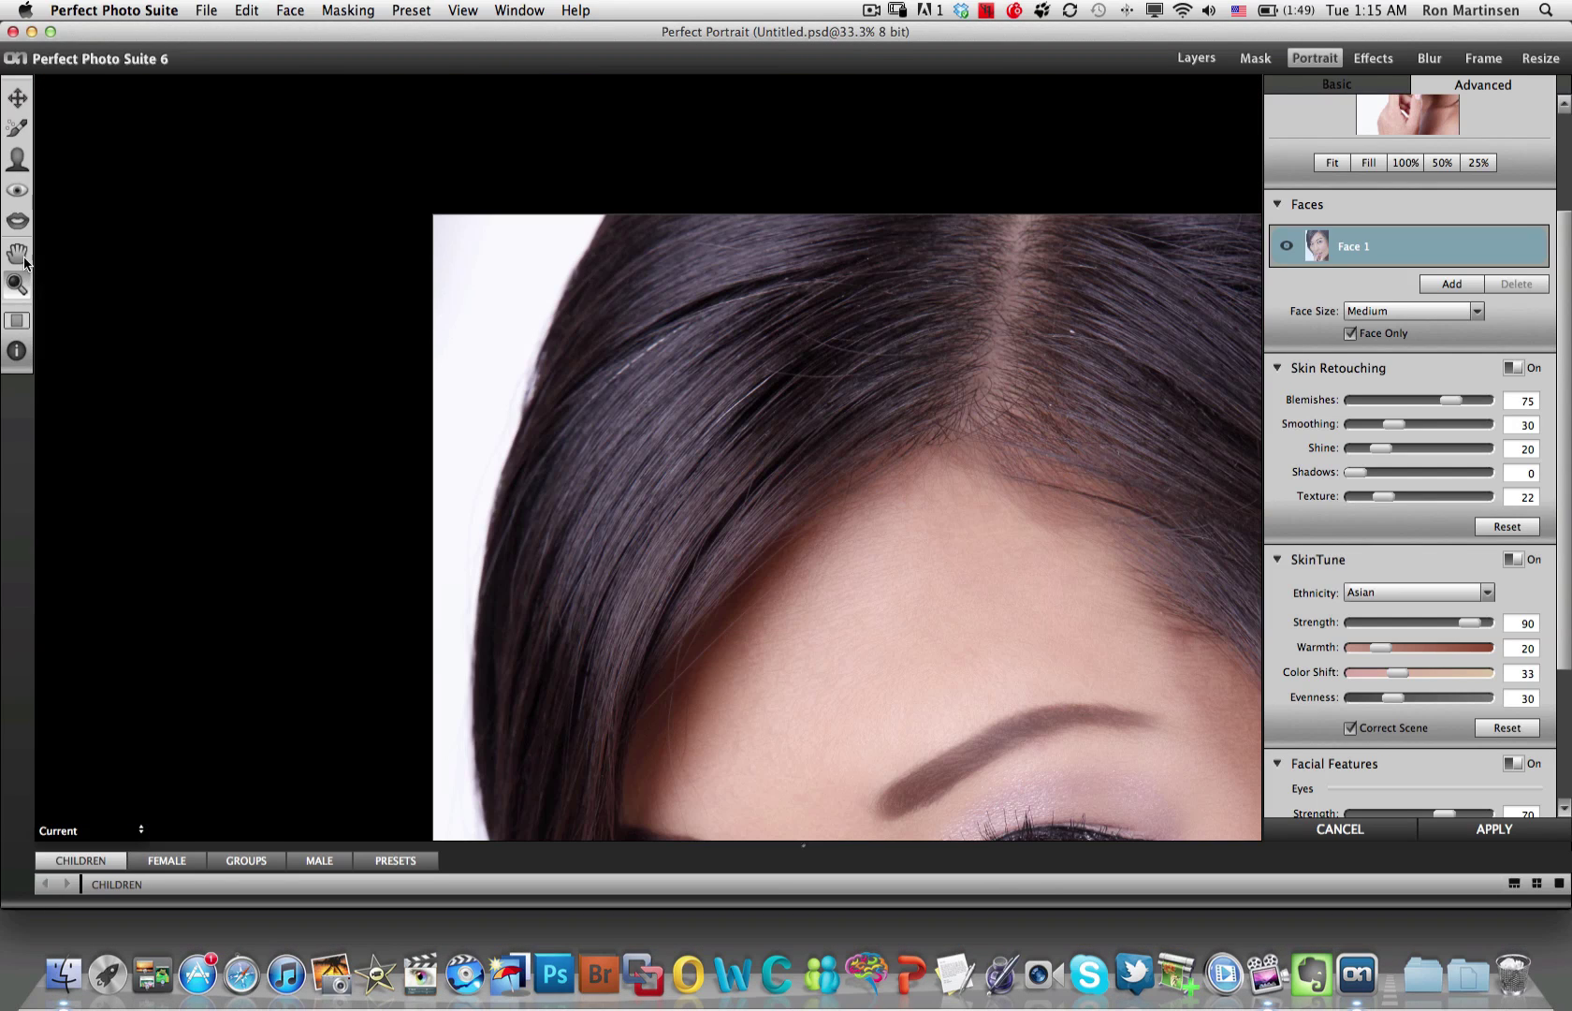
{"action": "double_click", "coordinate": [17, 254]}
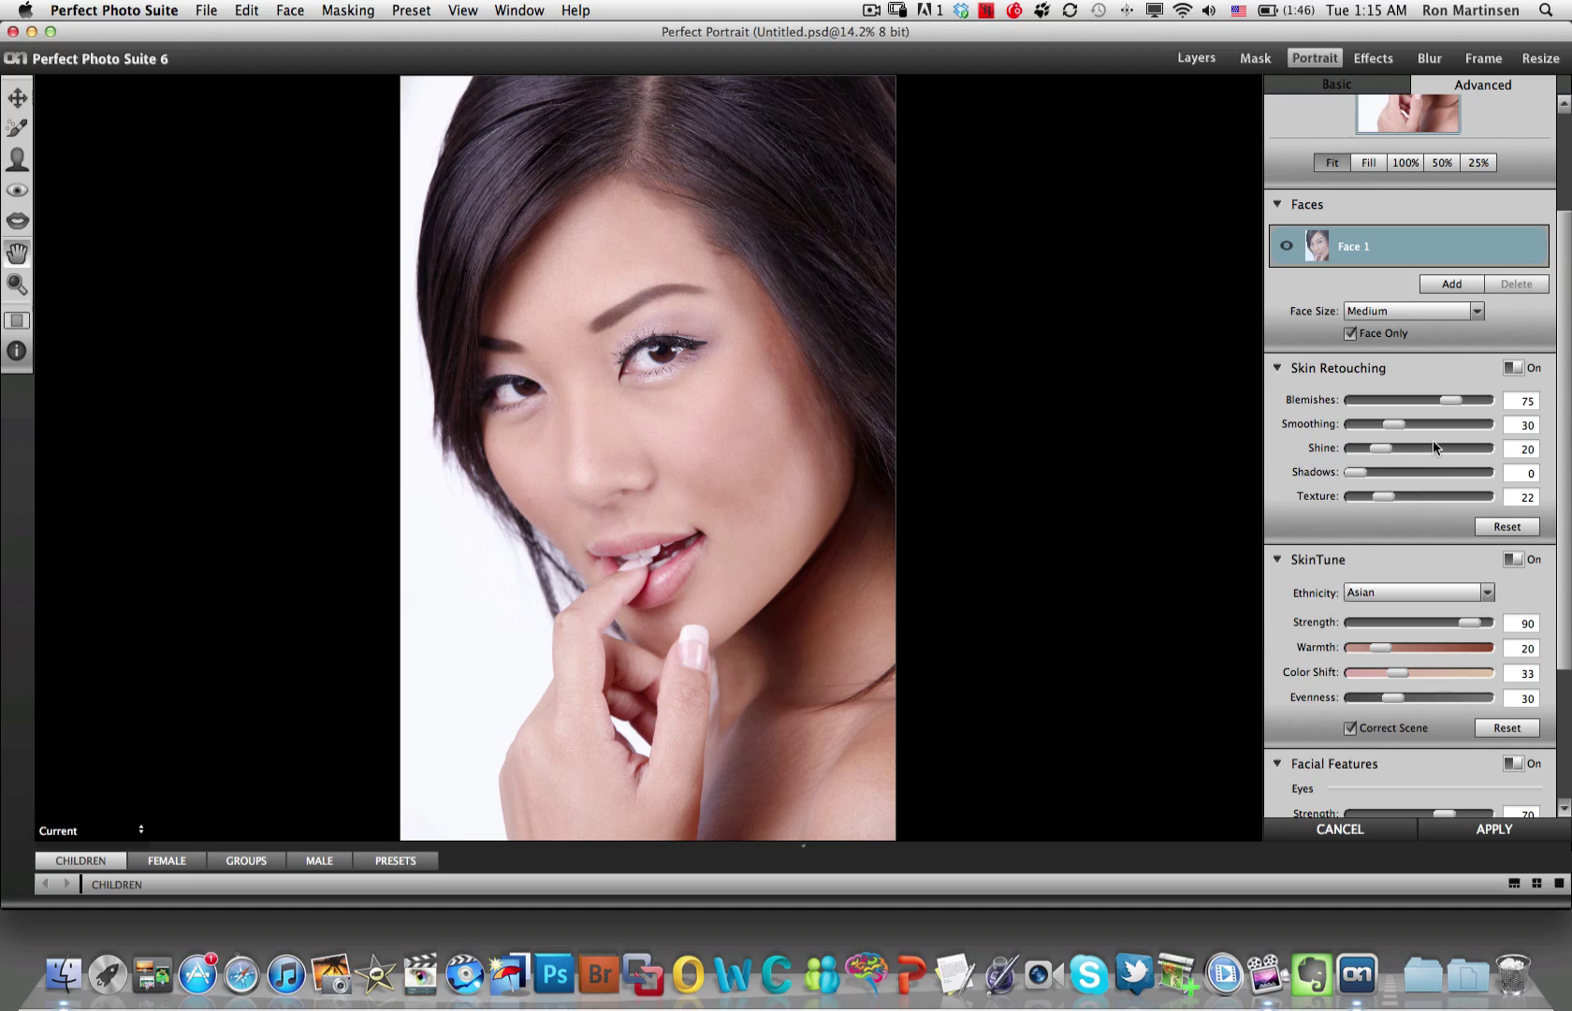
Try Caucasian as the SkinTune ethnicity, then settle back on Asian.
{"action": "left_click", "coordinate": [1486, 593]}
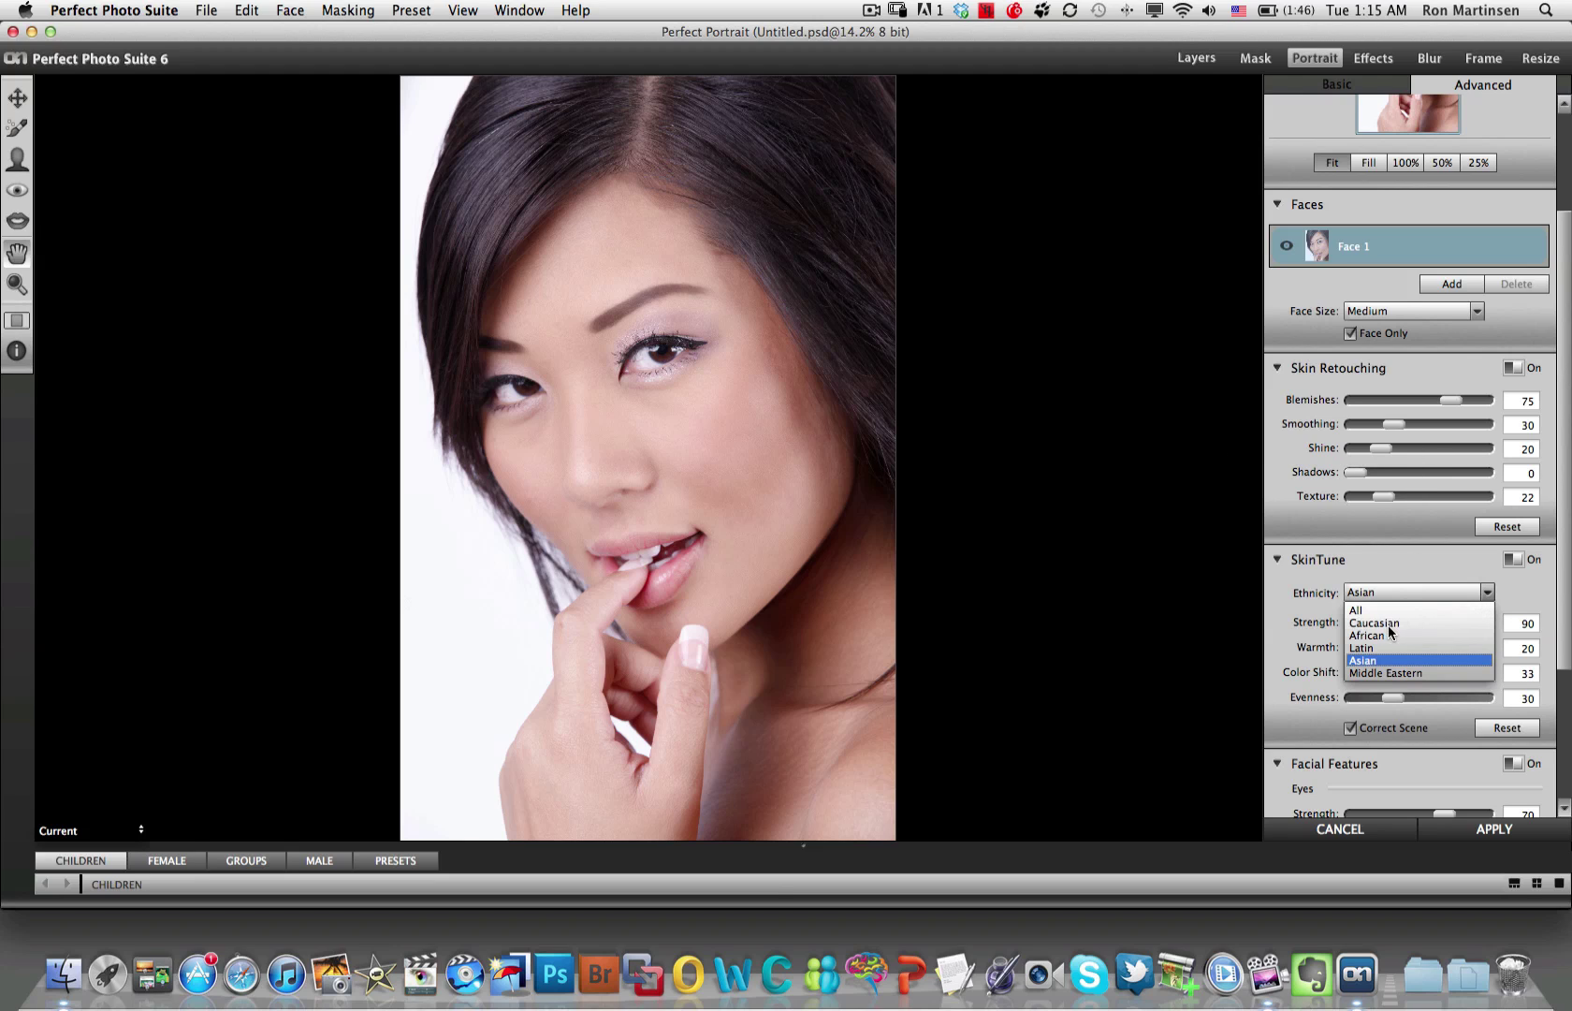
{"action": "key", "text": "Return"}
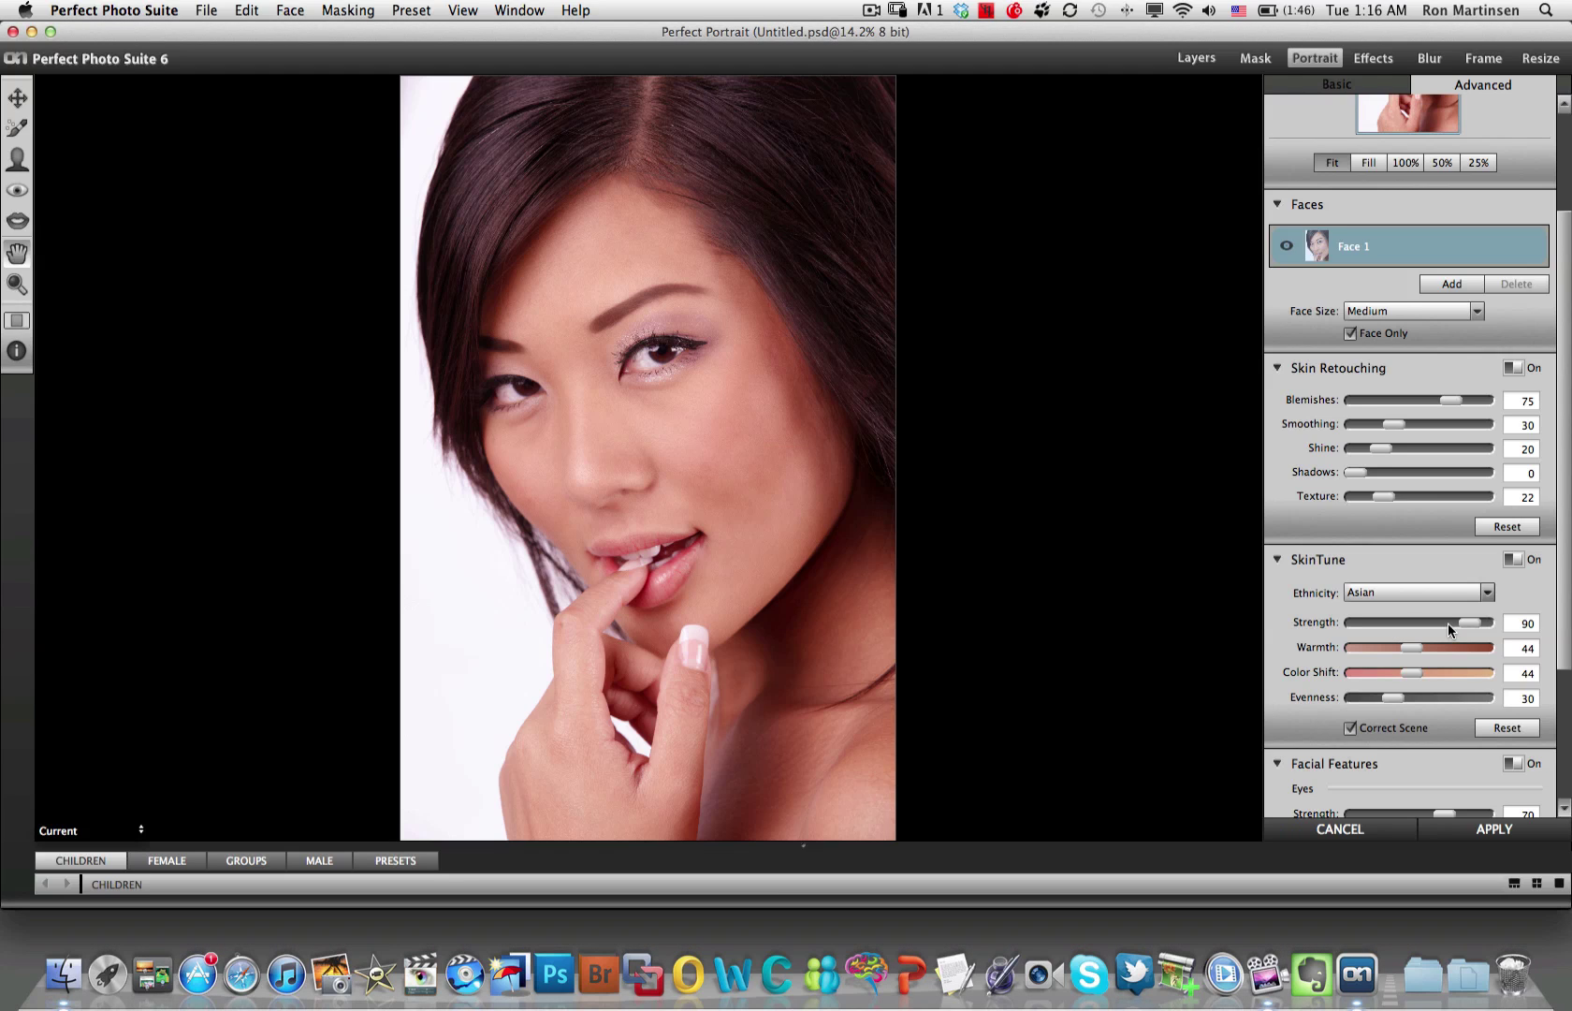
{"action": "key", "text": "Up"}
{"action": "key", "text": "Up"}
{"action": "key", "text": "Up"}
{"action": "left_click", "coordinate": [1486, 593]}
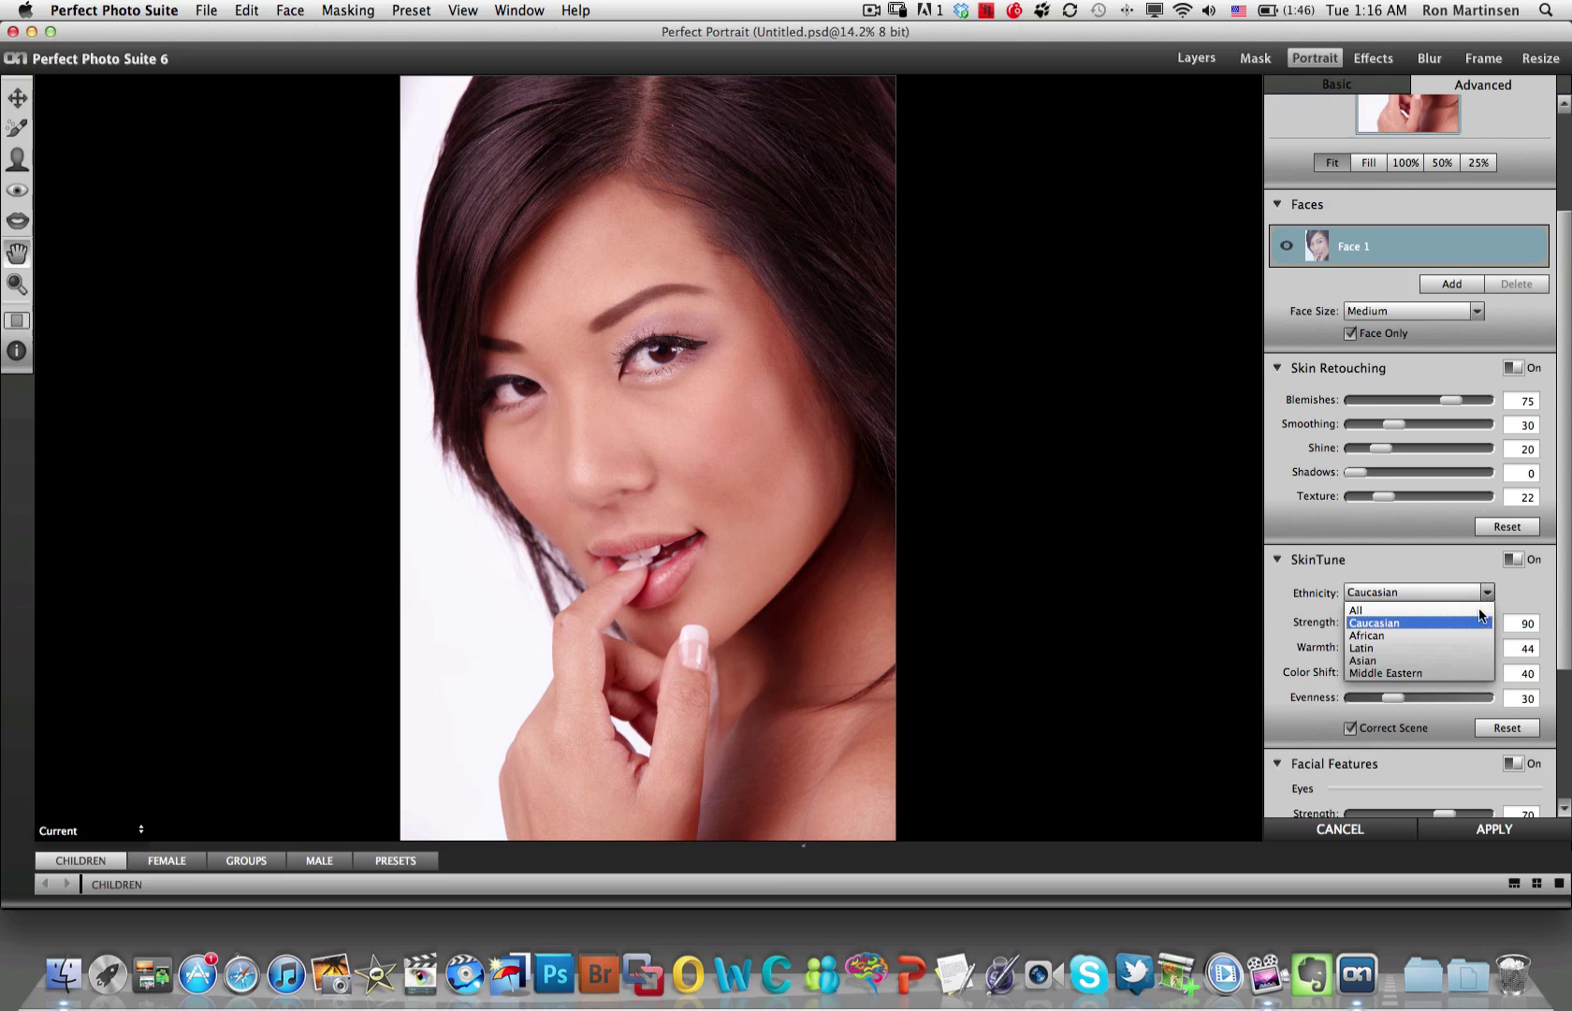
{"action": "left_click", "coordinate": [1439, 661]}
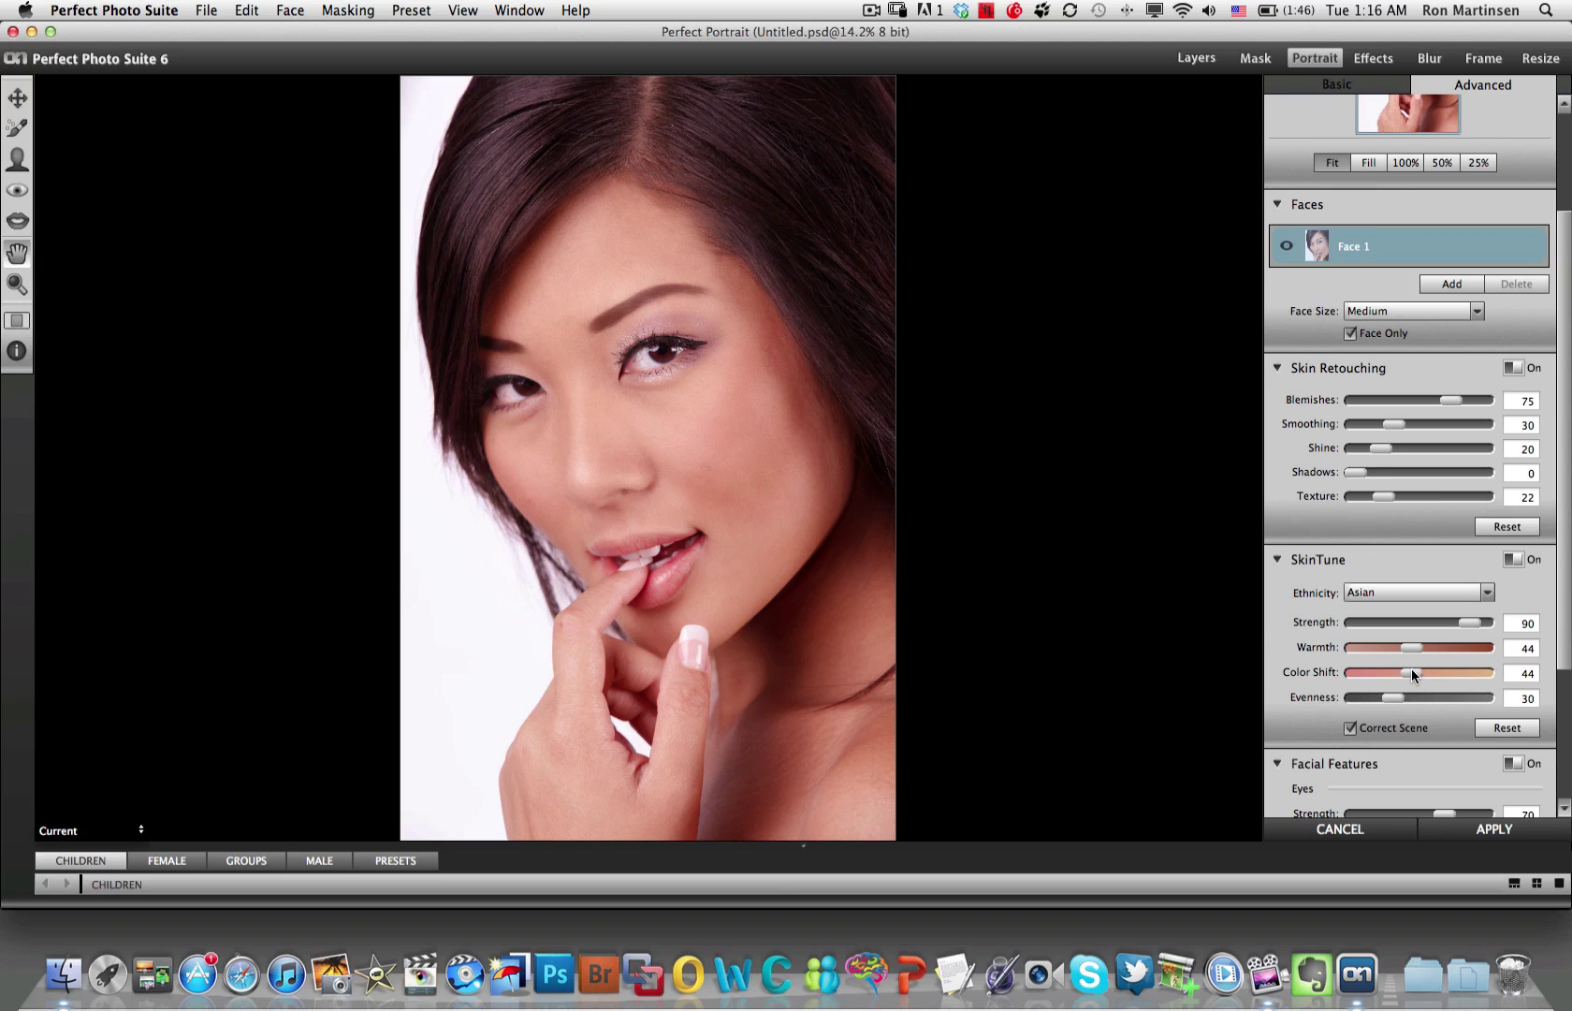
Set SkinTune Color Shift to 54 and Warmth to 38.
{"action": "left_click_drag", "start_coordinate": [1409, 670], "coordinate": [1420, 672]}
{"action": "left_click_drag", "start_coordinate": [1431, 672], "coordinate": [1424, 671]}
{"action": "left_click_drag", "start_coordinate": [1410, 652], "coordinate": [1406, 649]}
{"action": "left_click", "coordinate": [1469, 623]}
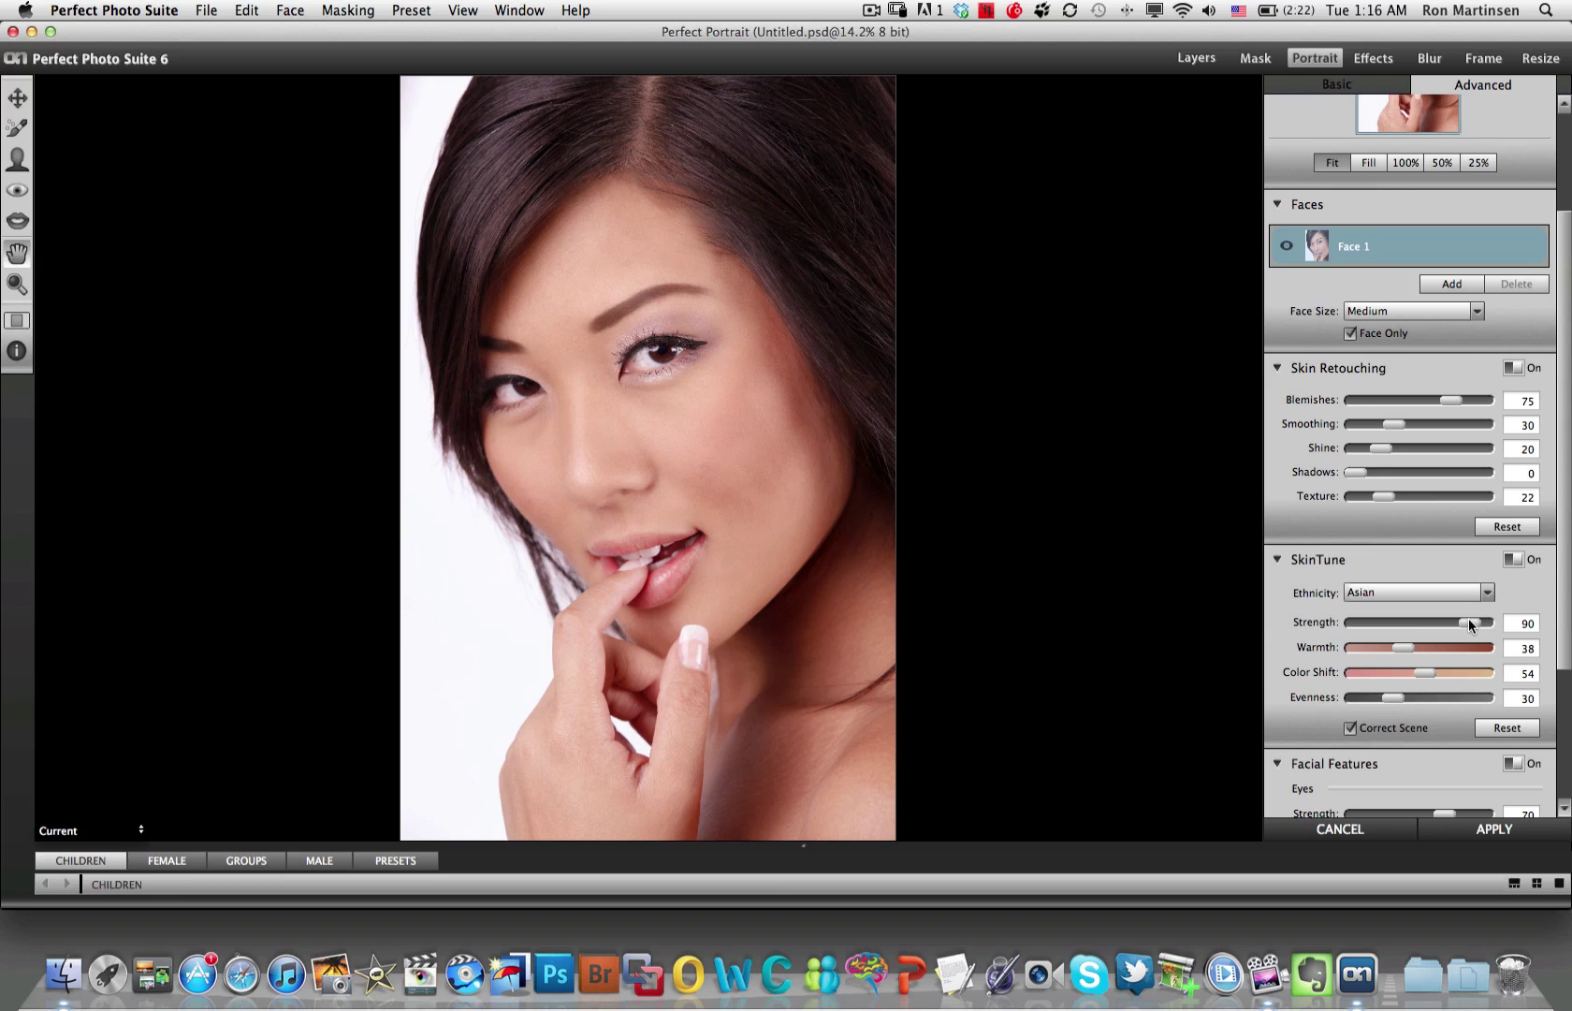
Compare SkinTune Strength at 0, then bring it back up to 90.
{"action": "left_click_drag", "start_coordinate": [1468, 618], "coordinate": [1348, 616]}
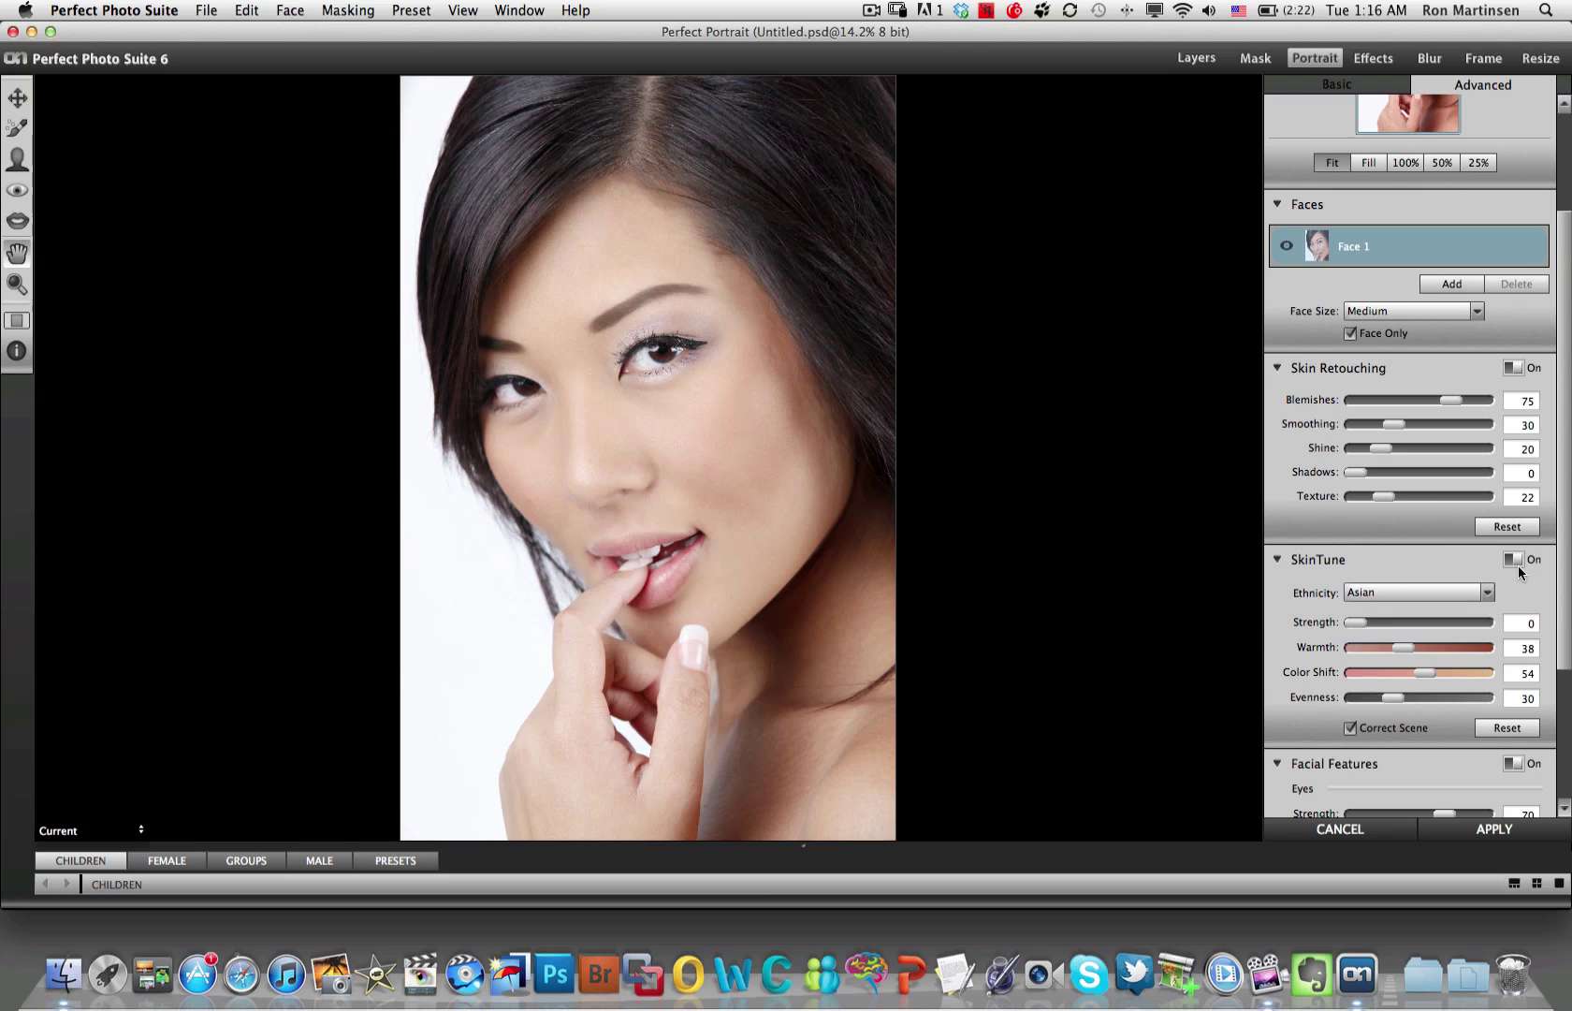
{"action": "left_click_drag", "start_coordinate": [1356, 621], "coordinate": [1430, 620]}
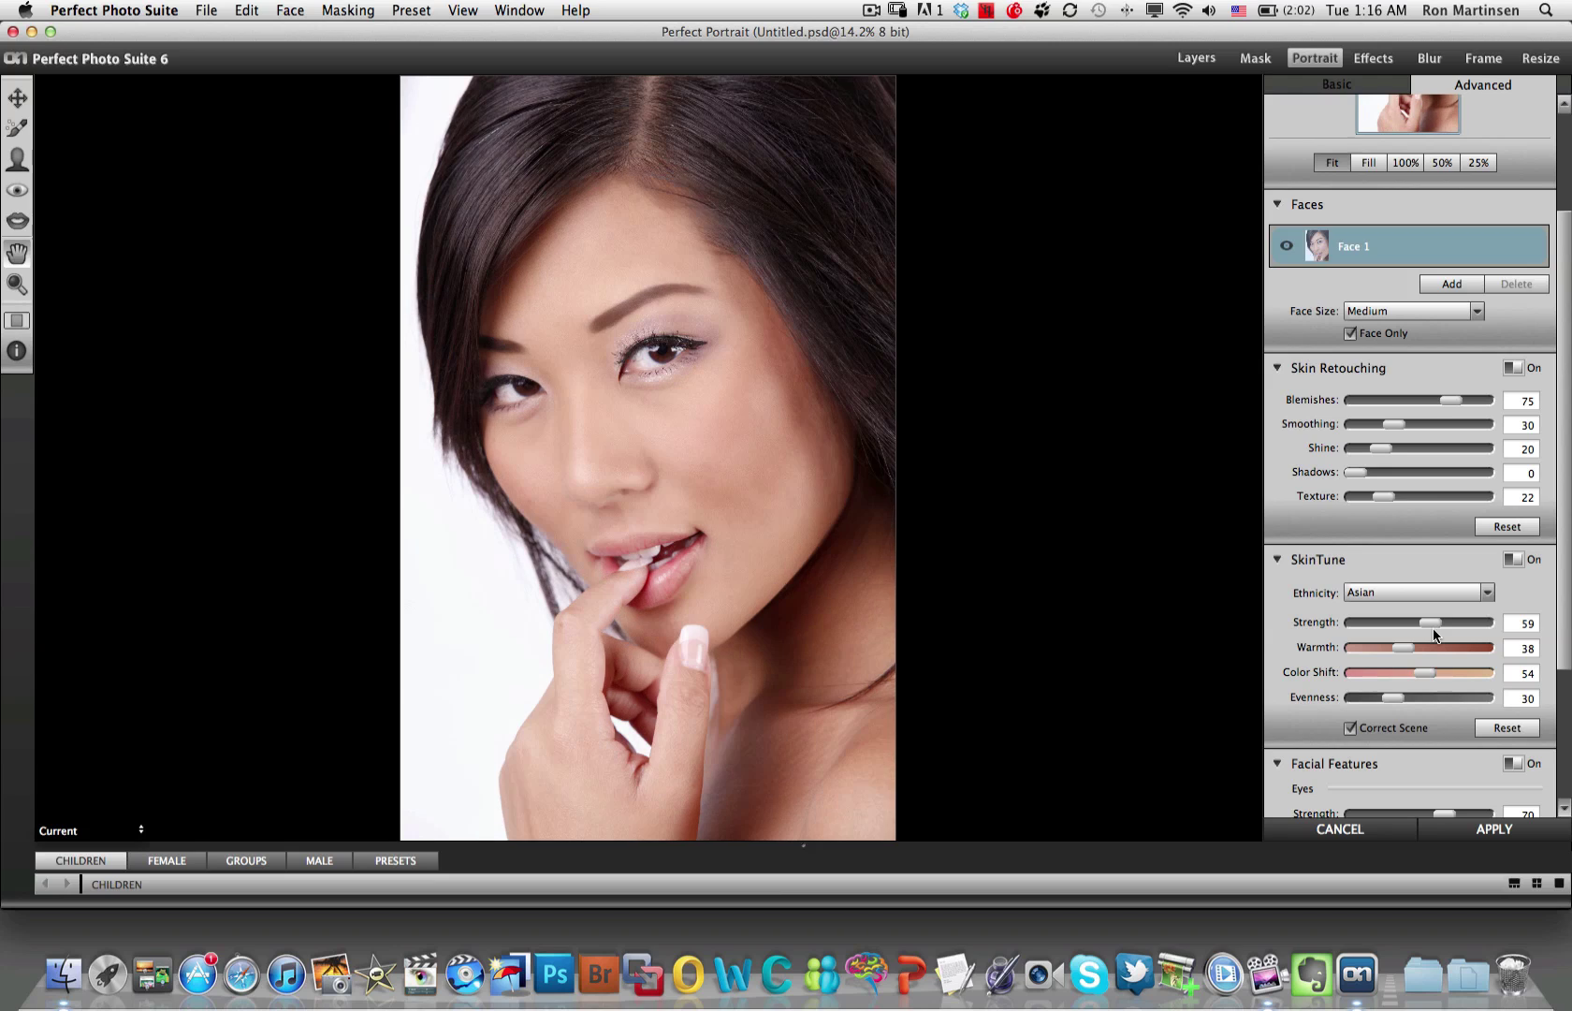
{"action": "left_click", "coordinate": [1433, 622]}
{"action": "left_click_drag", "start_coordinate": [1432, 621], "coordinate": [1451, 623]}
{"action": "left_click_drag", "start_coordinate": [1456, 622], "coordinate": [1470, 621]}
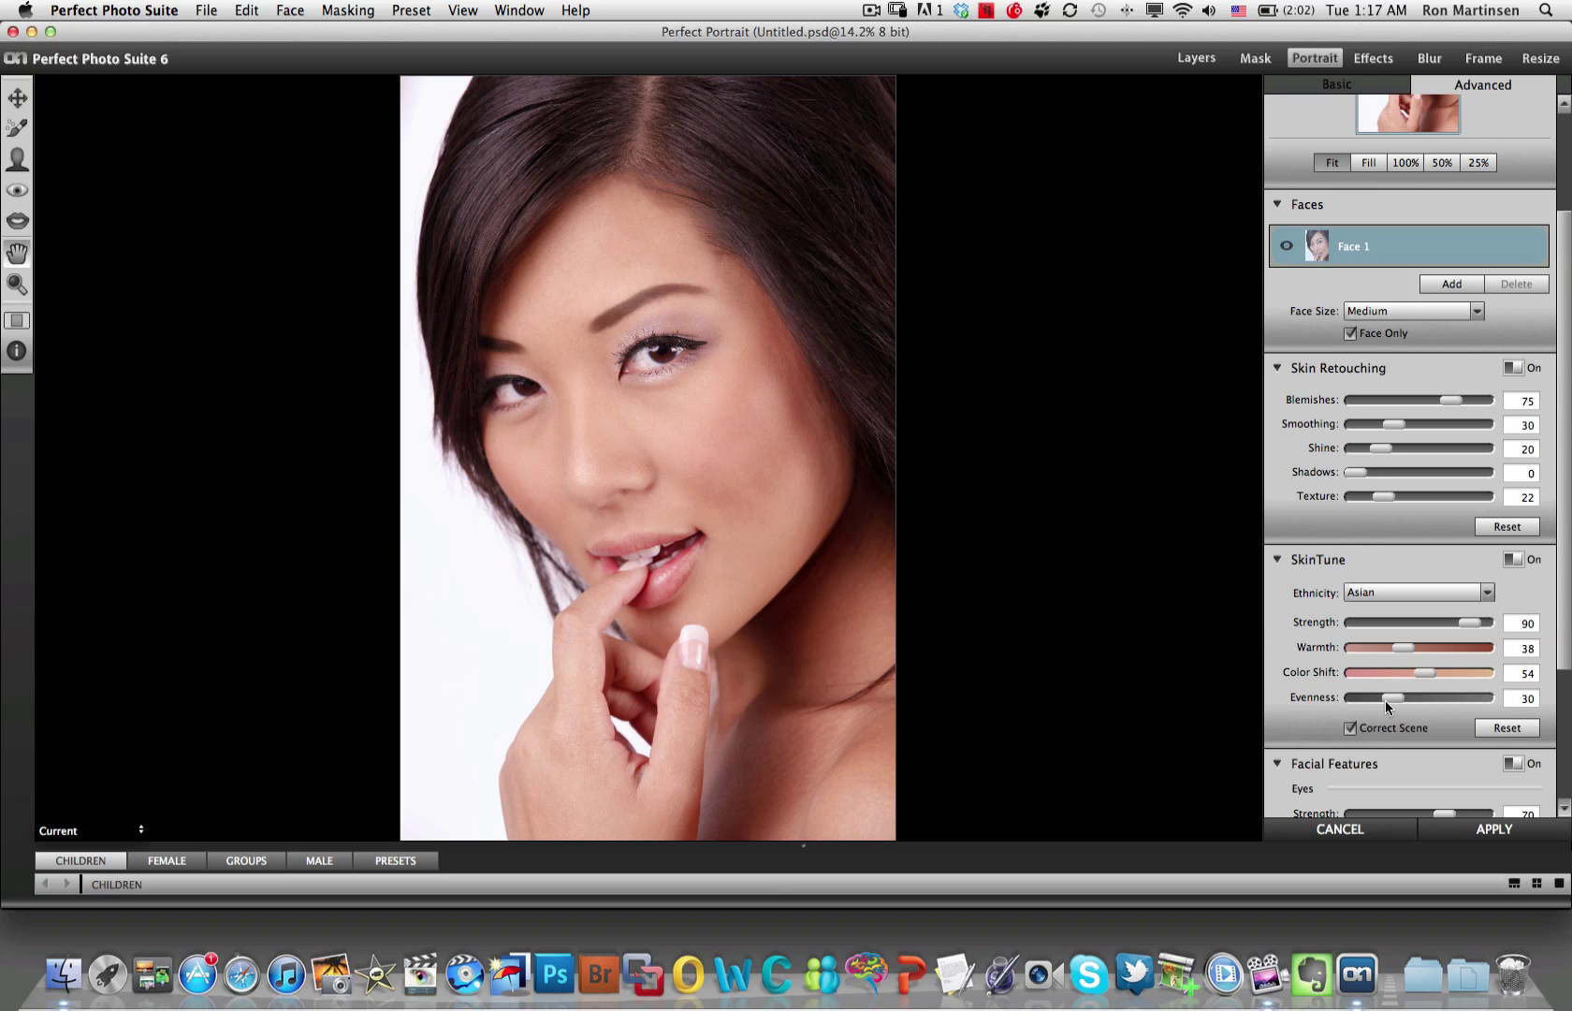
Try Evenness at 88 and 0, then set it to 38.
{"action": "left_click_drag", "start_coordinate": [1392, 698], "coordinate": [1477, 701]}
{"action": "left_click_drag", "start_coordinate": [1477, 698], "coordinate": [1350, 696]}
{"action": "left_click_drag", "start_coordinate": [1359, 699], "coordinate": [1407, 700]}
Lower SkinTune Strength to 80 and toggle SkinTune off and on to compare.
{"action": "left_click", "coordinate": [1466, 622]}
{"action": "left_click_drag", "start_coordinate": [1466, 621], "coordinate": [1457, 621]}
{"action": "scroll", "coordinate": [1553, 673], "scroll_direction": "down", "scroll_amount": 5}
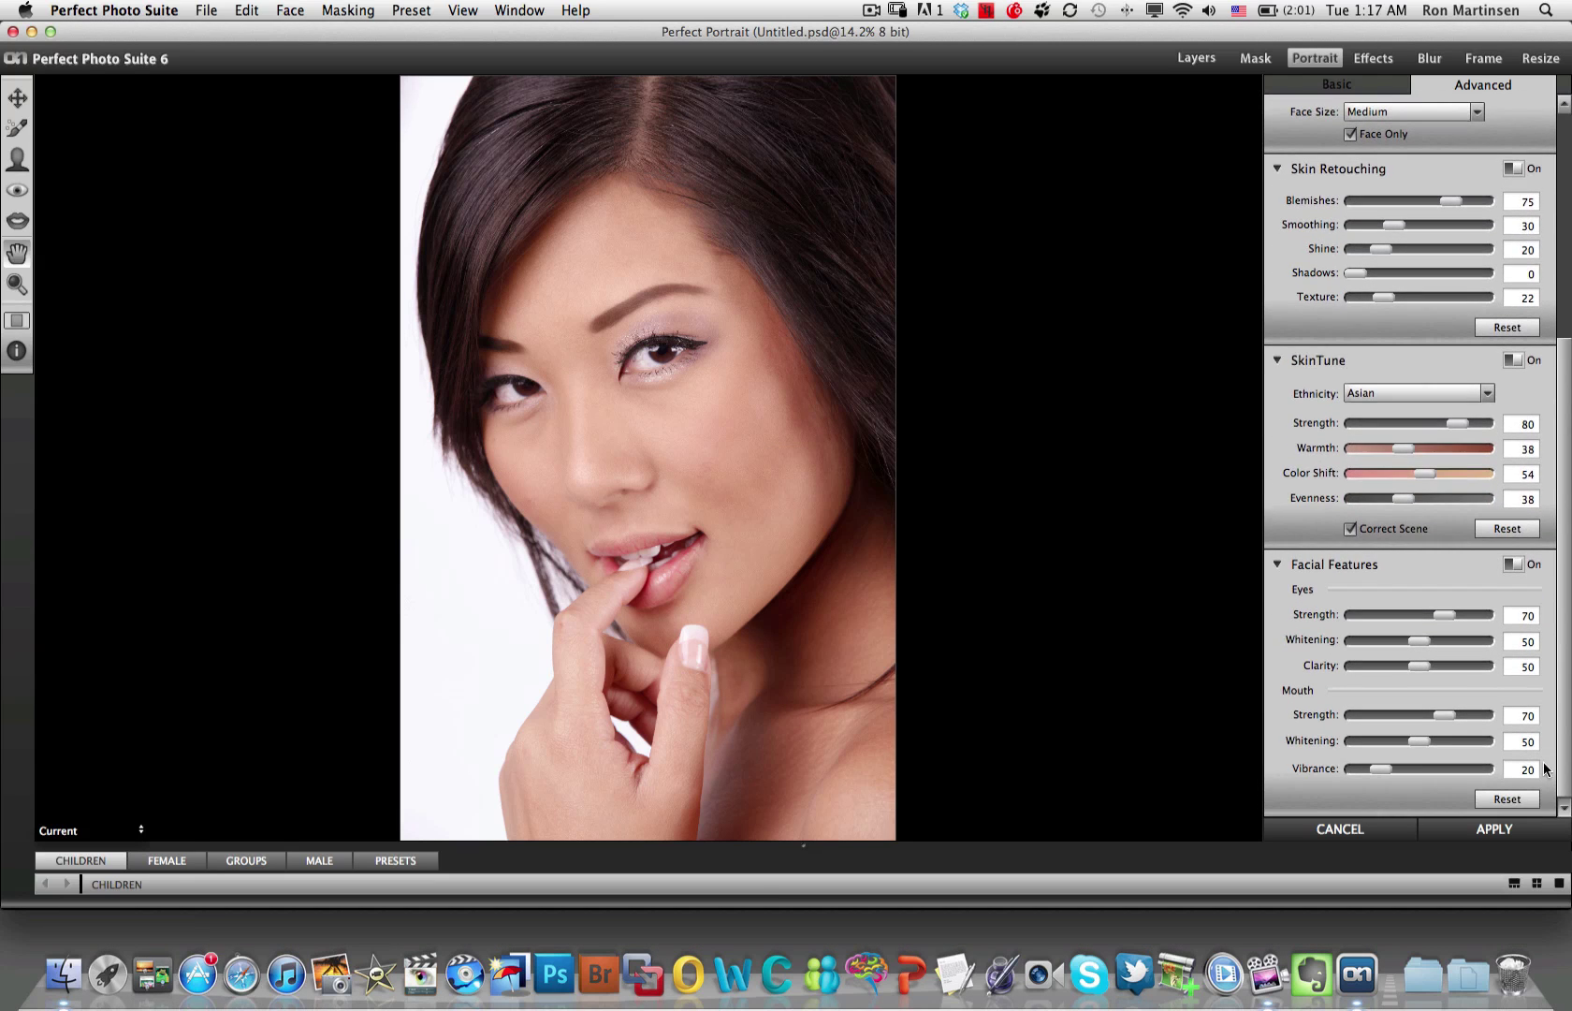
{"action": "left_click", "coordinate": [1514, 360]}
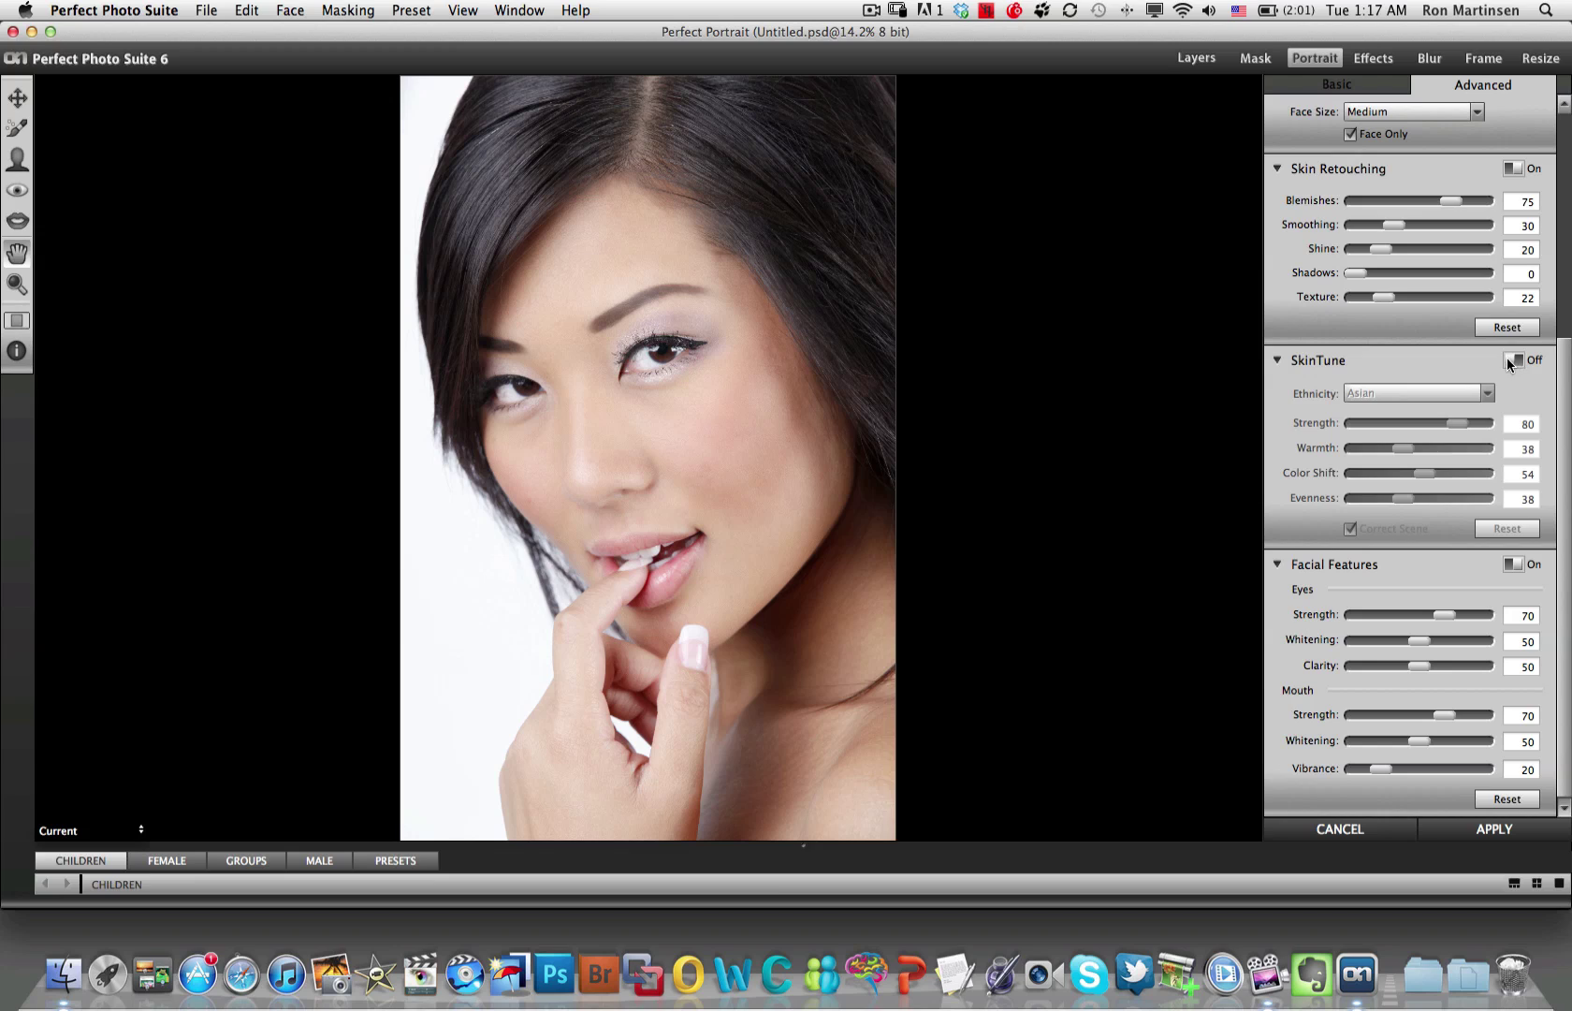
{"action": "left_click", "coordinate": [1512, 360]}
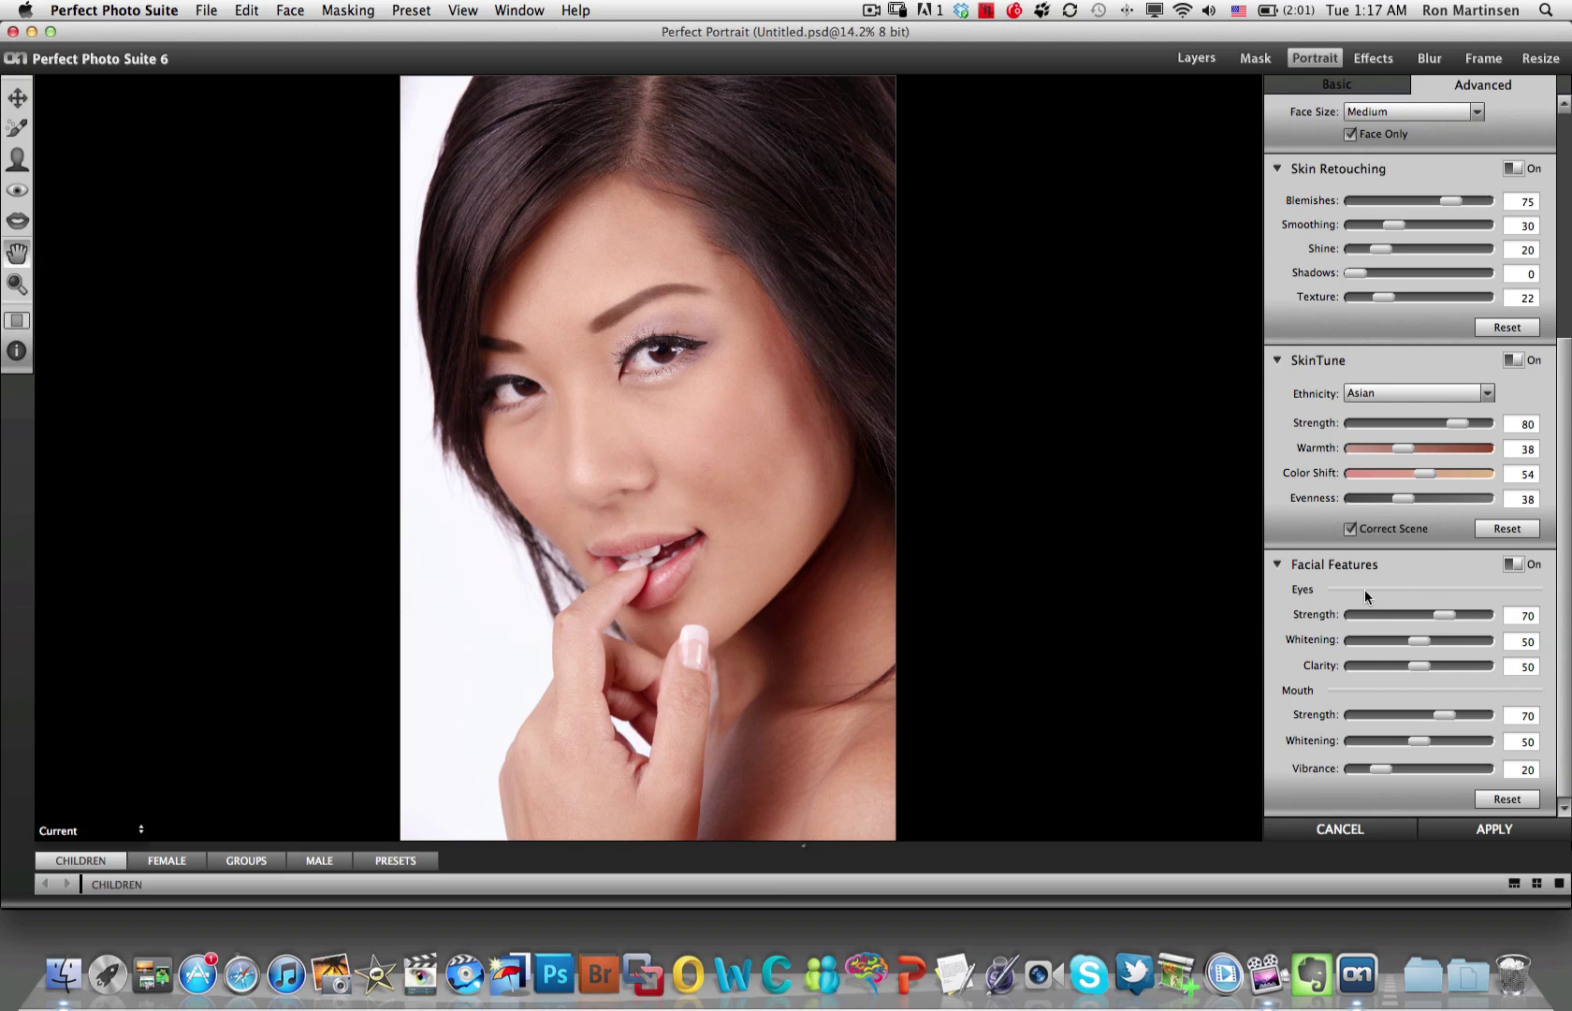
Zoom in on the right eye and set eye Whitening to 76 after testing 0 and maximum.
{"action": "left_click", "coordinate": [16, 284]}
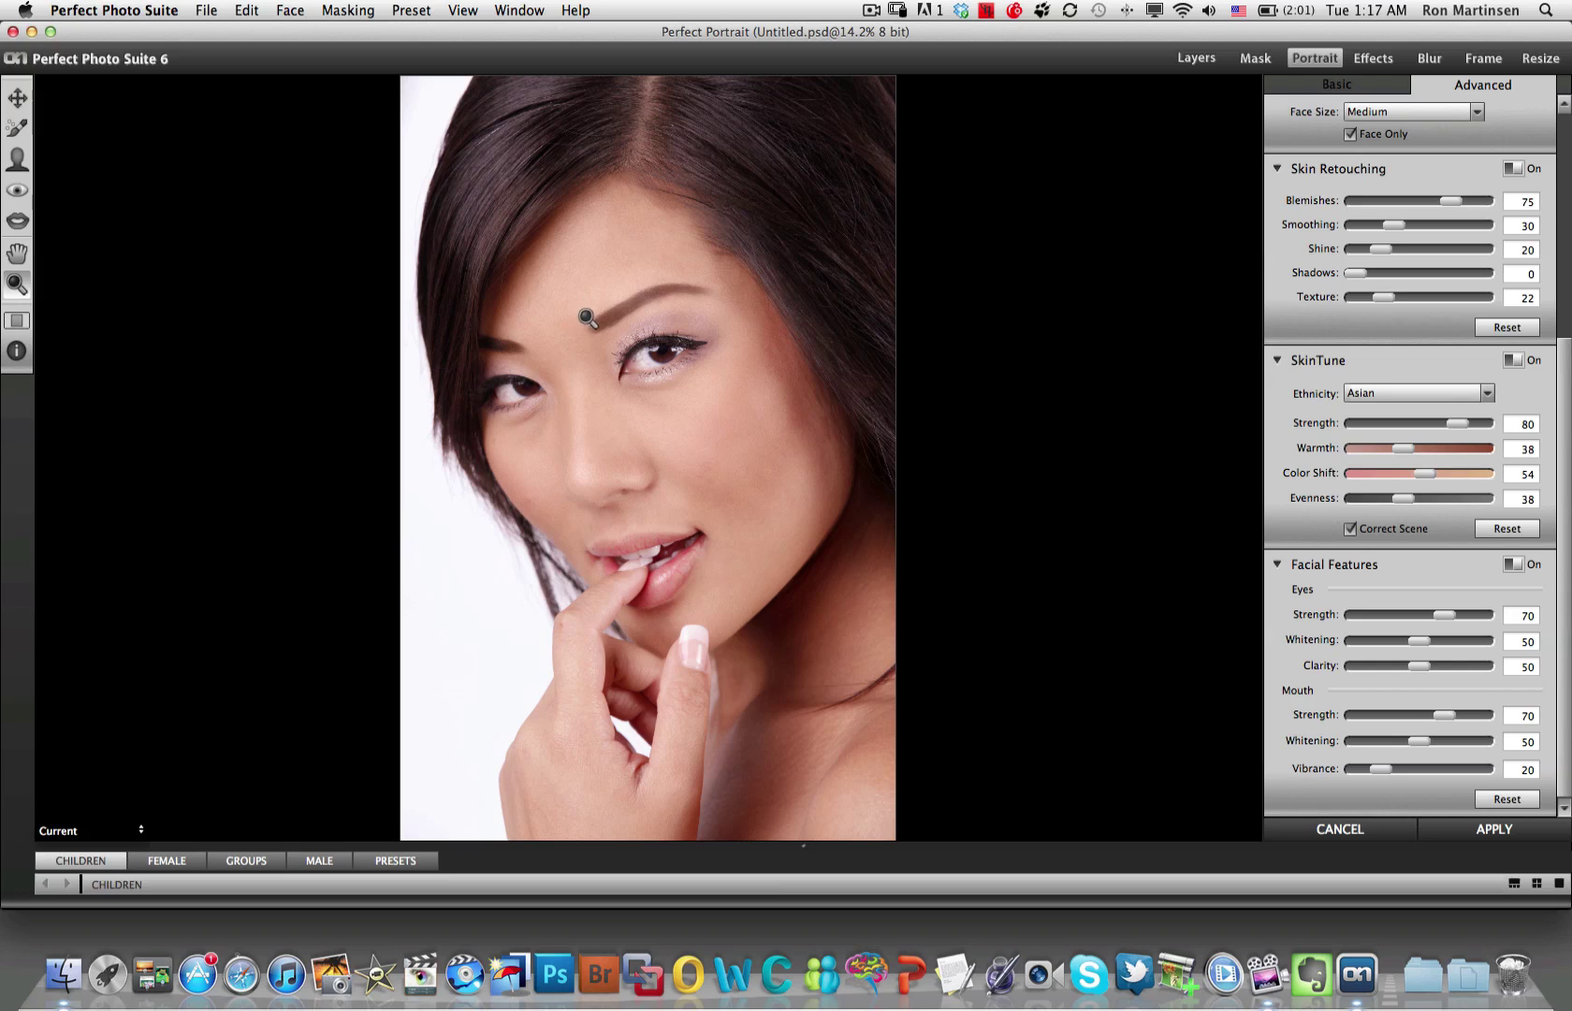
{"action": "left_click_drag", "start_coordinate": [590, 309], "coordinate": [729, 402]}
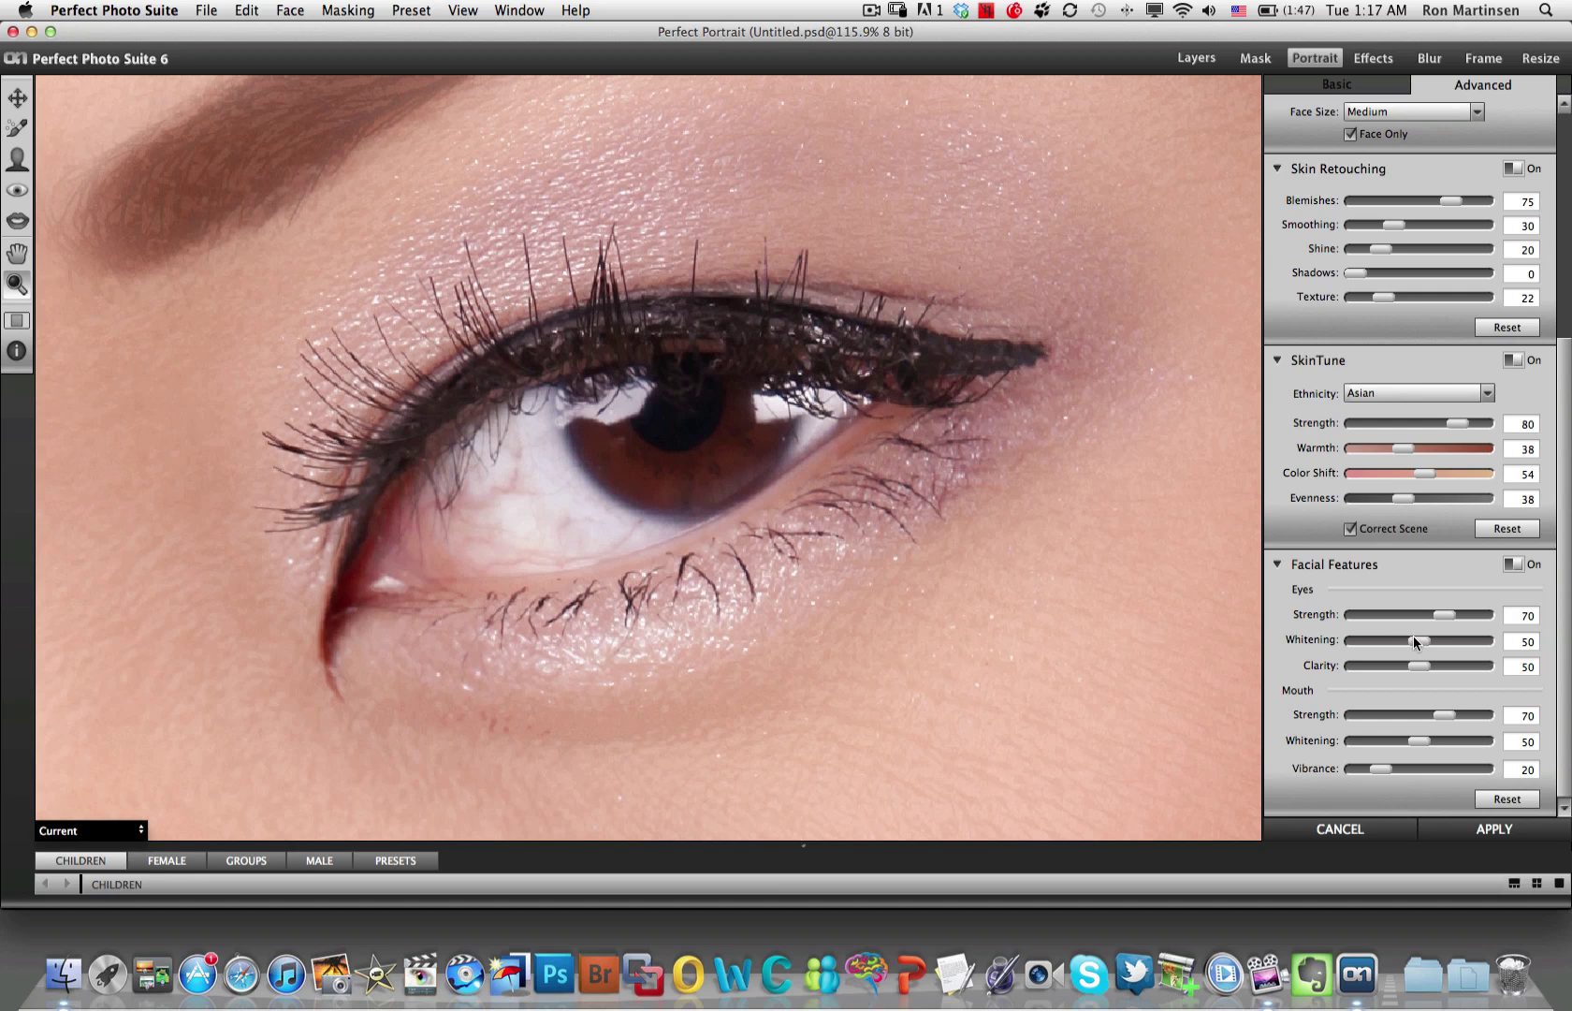
{"action": "left_click_drag", "start_coordinate": [1415, 639], "coordinate": [1340, 644]}
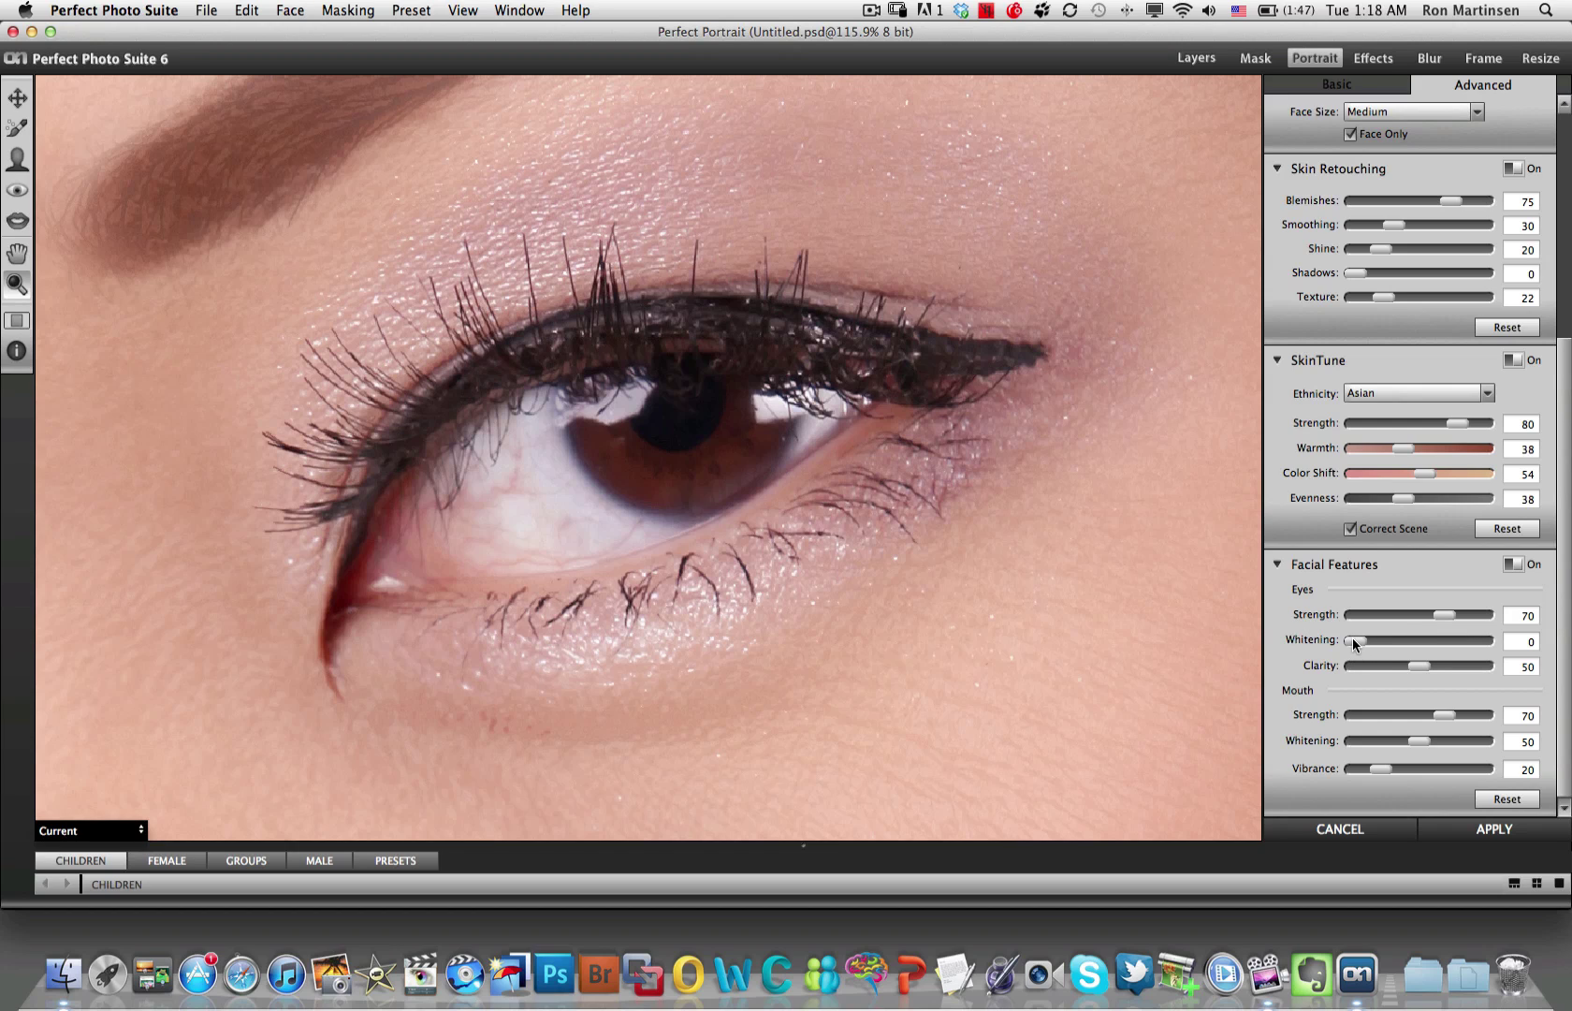
{"action": "left_click_drag", "start_coordinate": [1353, 642], "coordinate": [1494, 646]}
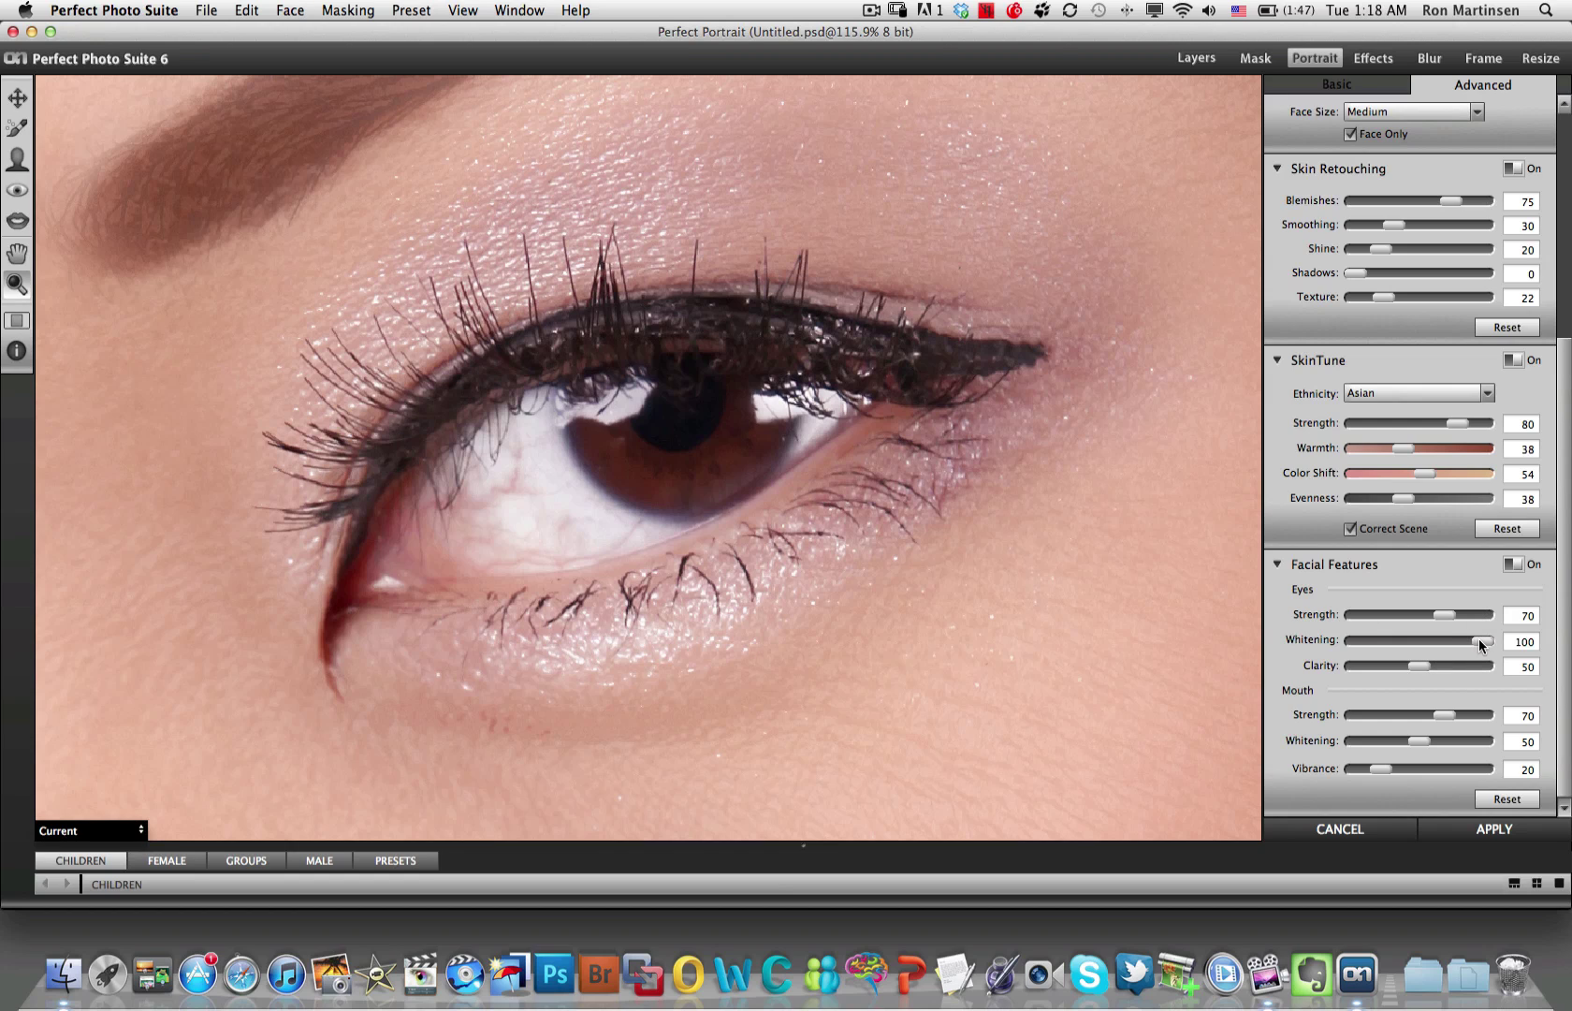
{"action": "left_click_drag", "start_coordinate": [1478, 637], "coordinate": [1456, 637]}
Set eye Clarity to 77 after checking it at 0.
{"action": "left_click_drag", "start_coordinate": [1417, 666], "coordinate": [1460, 665]}
{"action": "left_click_drag", "start_coordinate": [1463, 664], "coordinate": [1348, 665]}
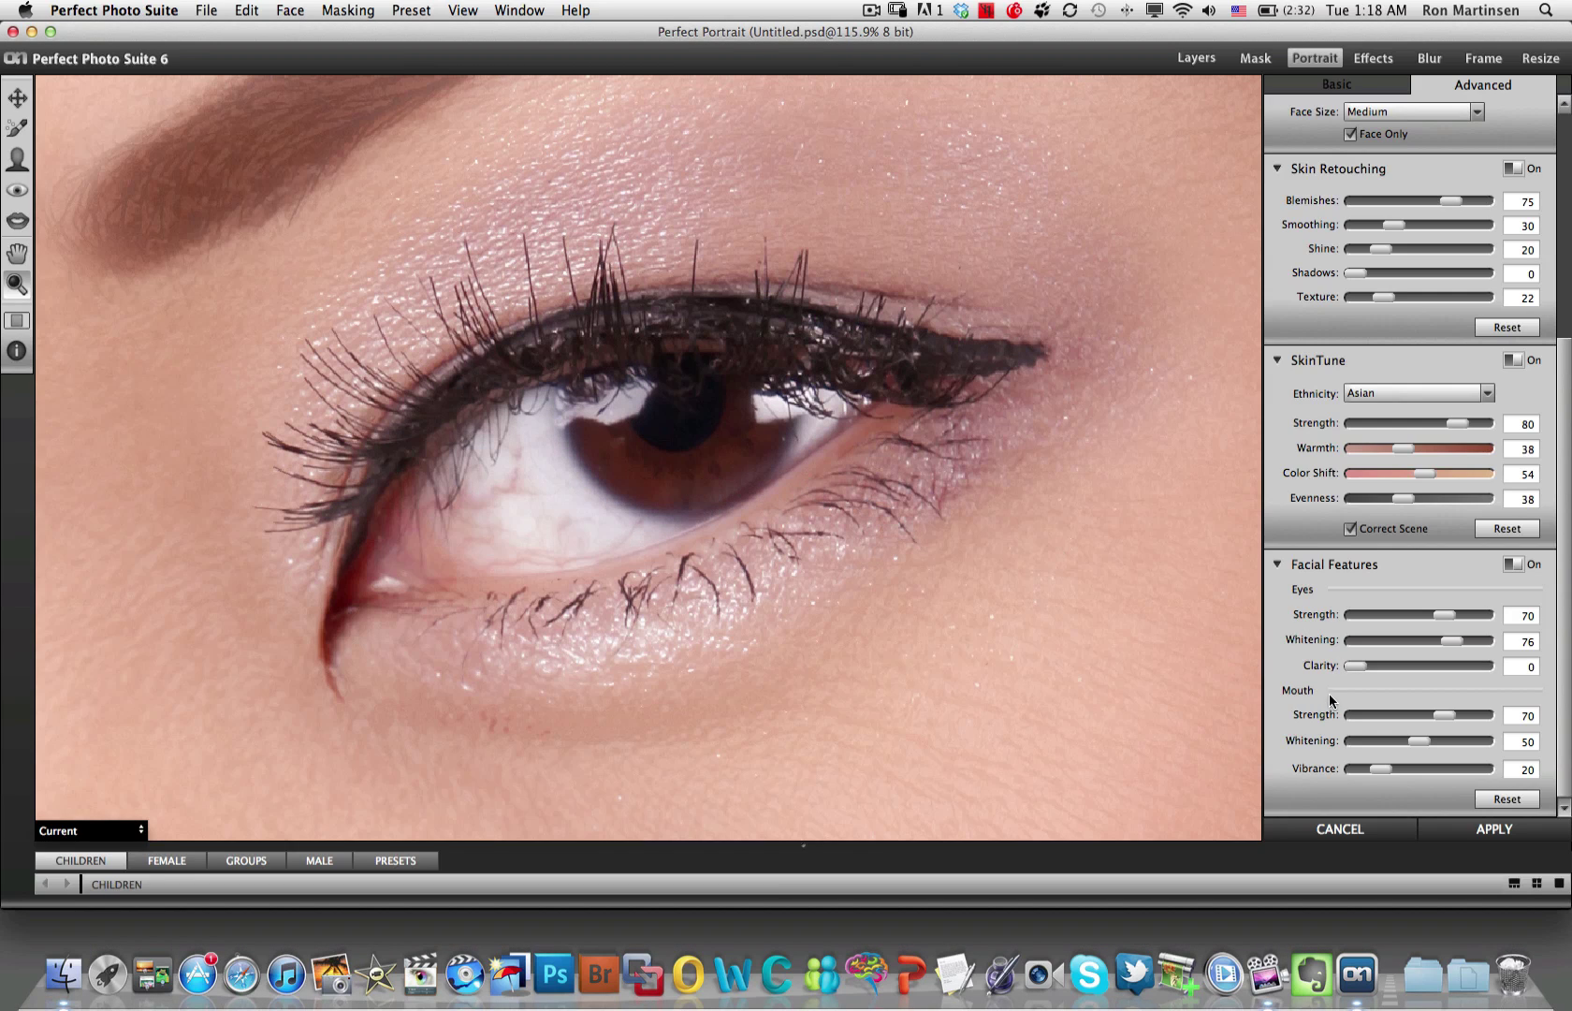
{"action": "left_click_drag", "start_coordinate": [1350, 669], "coordinate": [1451, 667]}
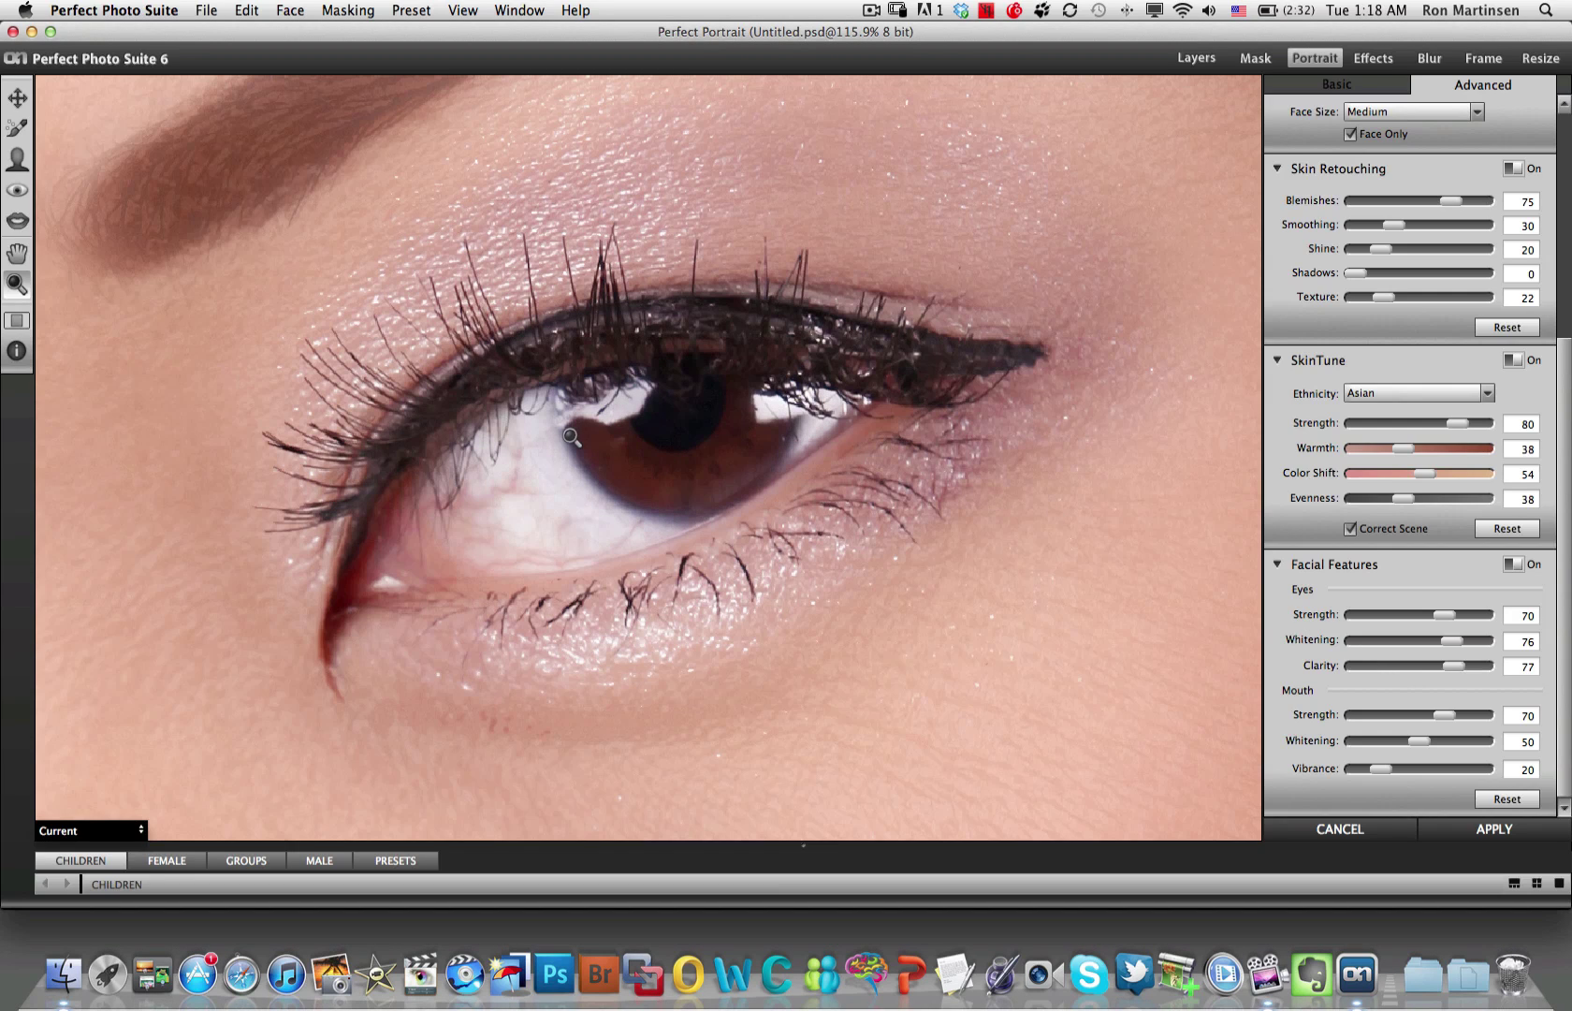
{"action": "left_click", "coordinate": [1514, 565]}
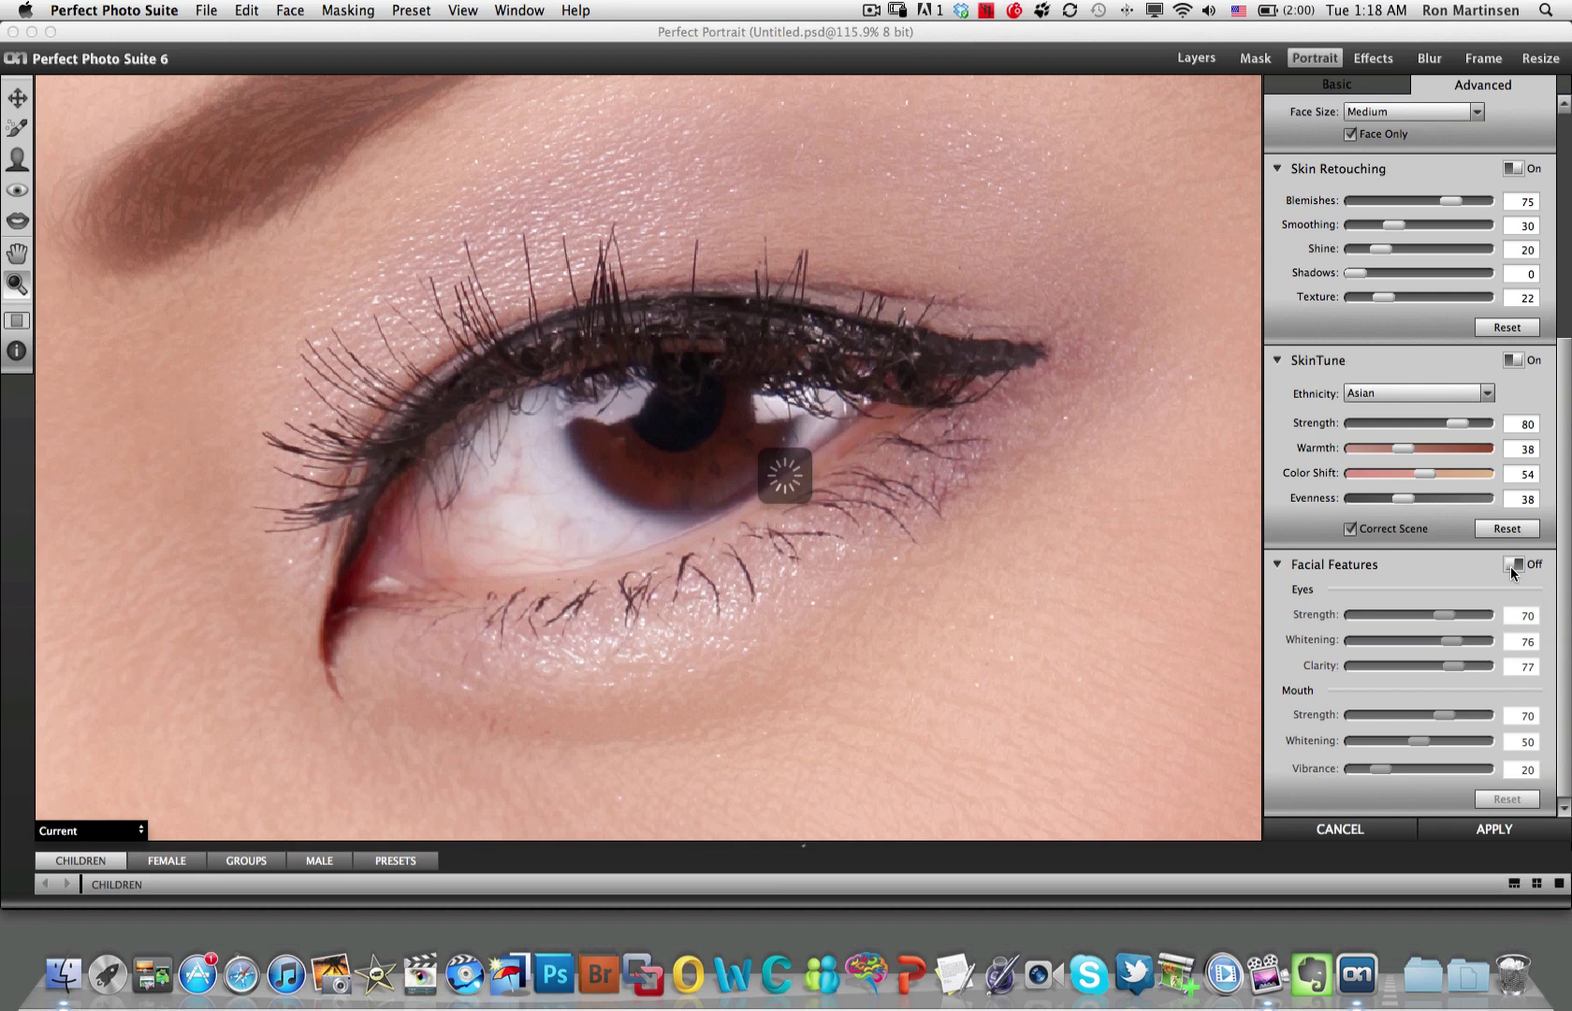
{"action": "left_click", "coordinate": [1513, 565]}
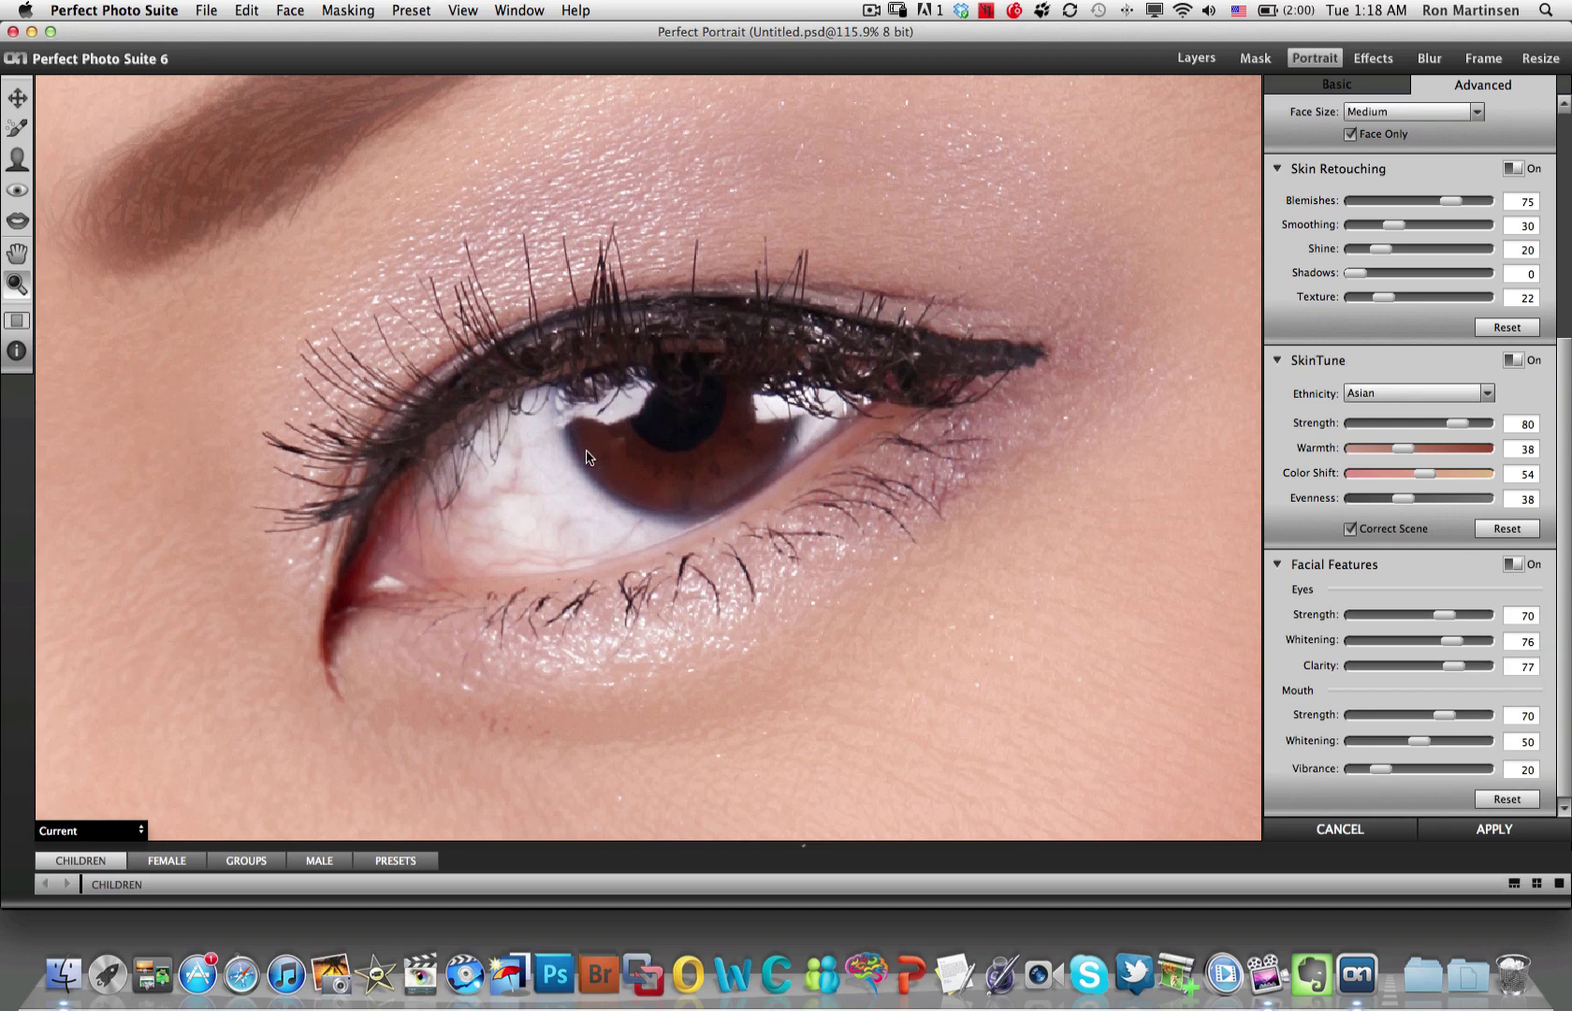
{"action": "left_click", "coordinate": [19, 322]}
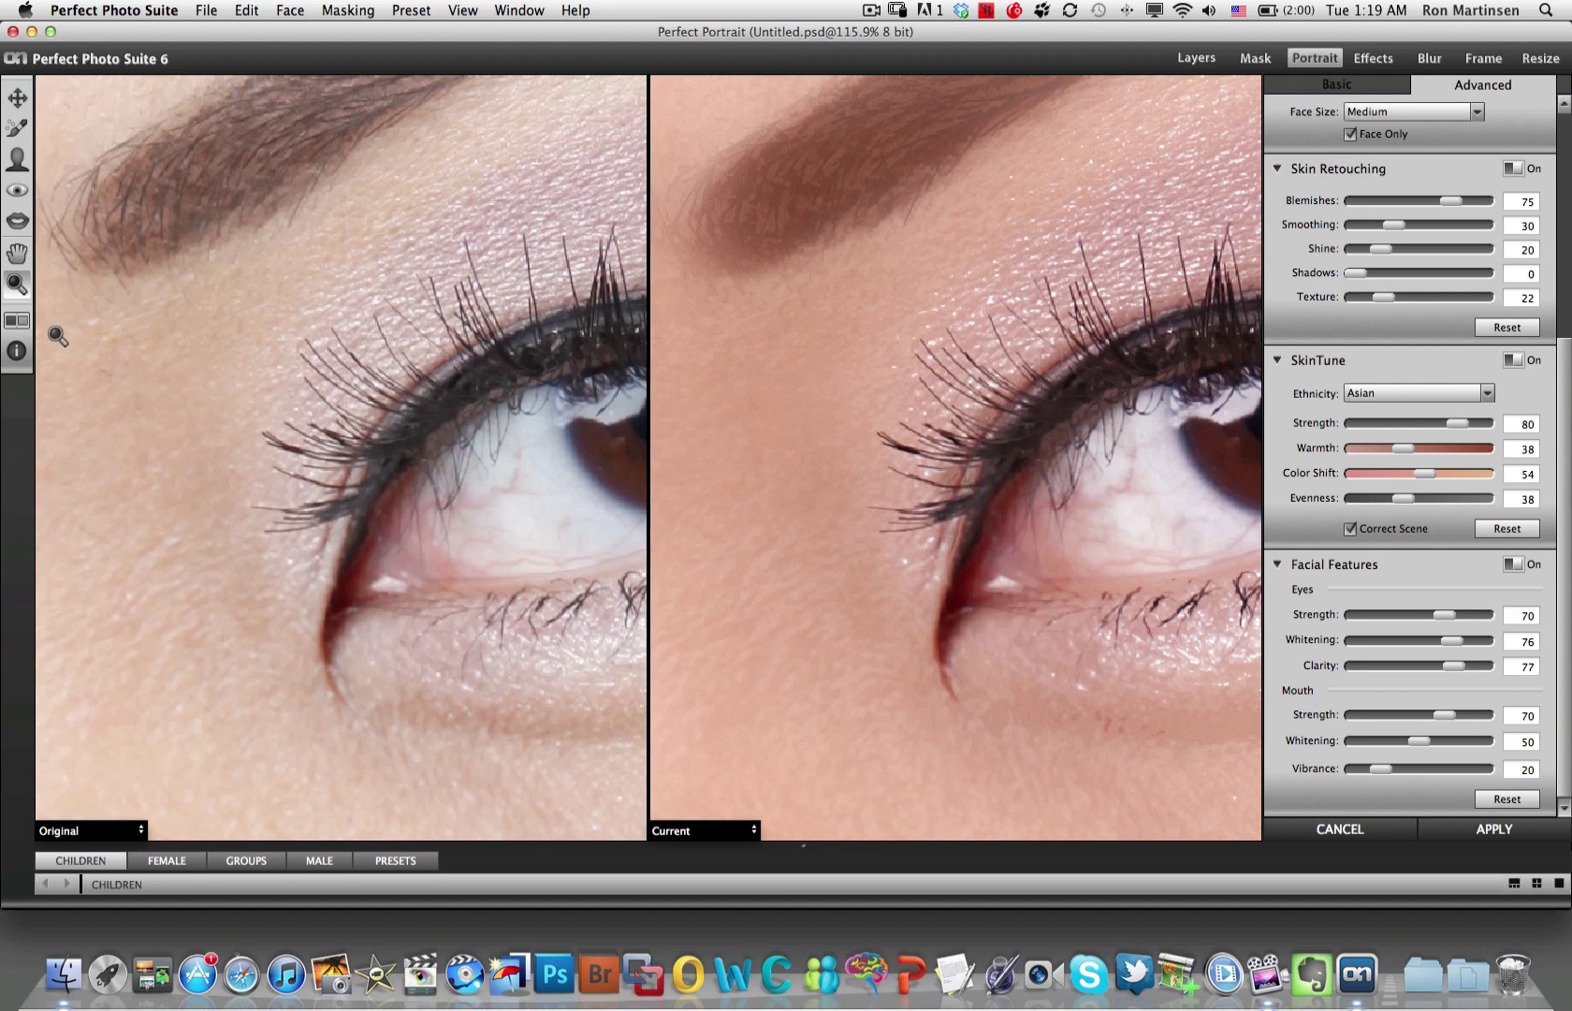
{"action": "left_click_drag", "start_coordinate": [287, 379], "coordinate": [57, 352]}
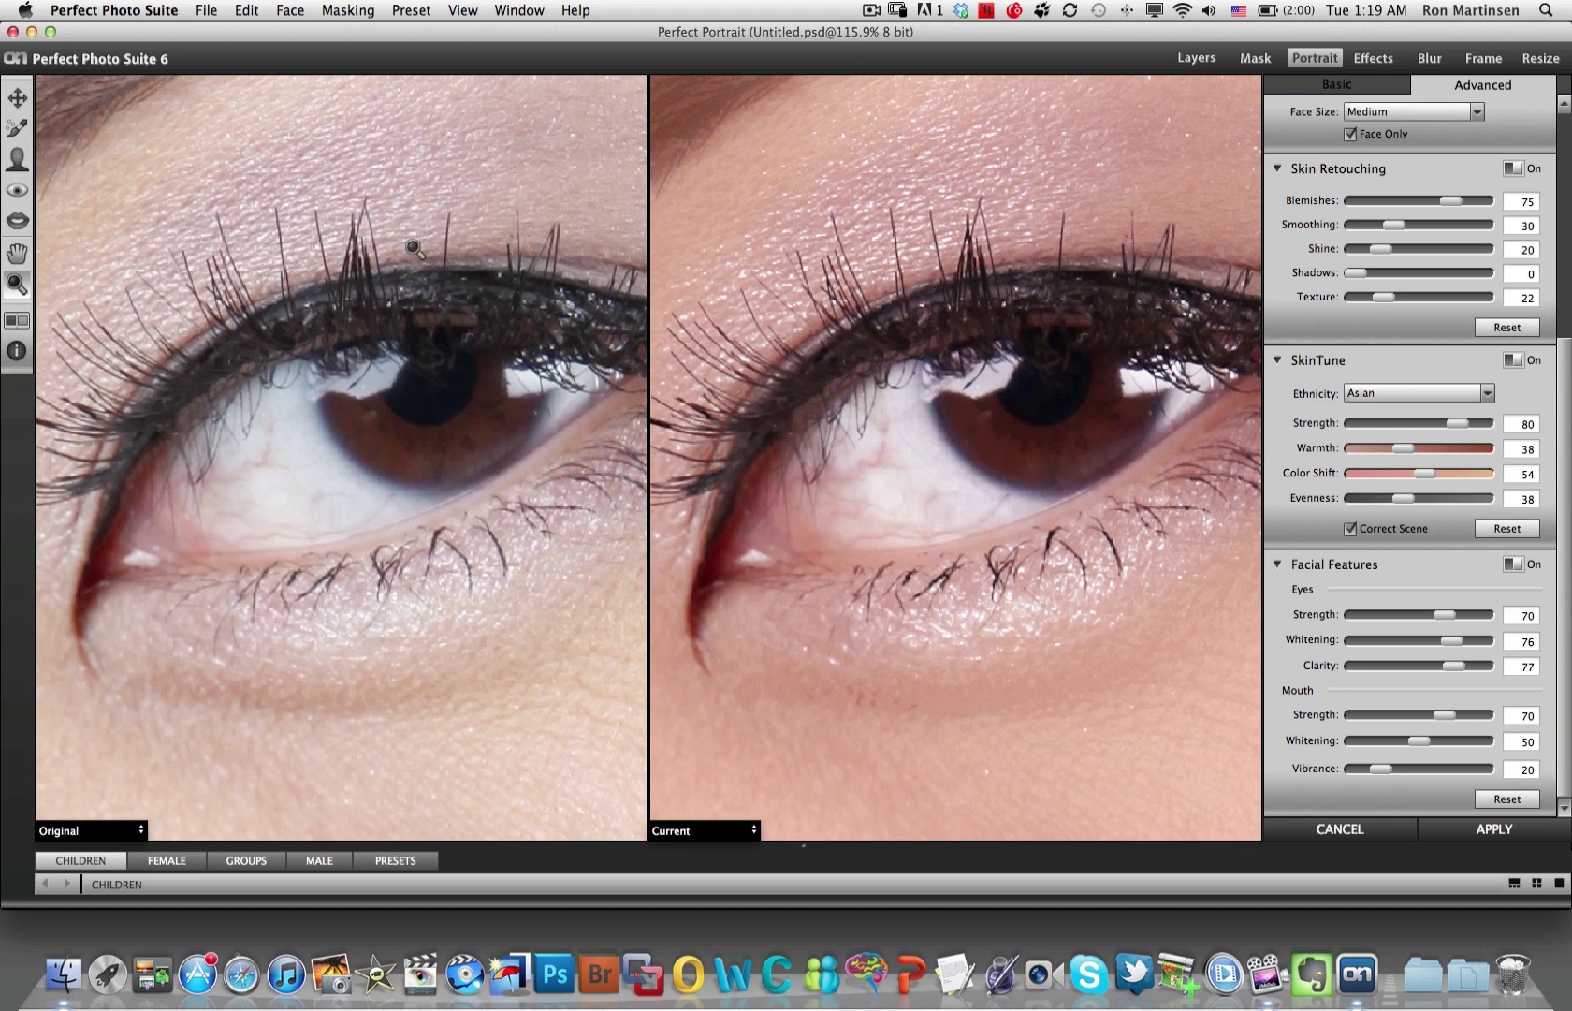
{"action": "left_click", "coordinate": [14, 322]}
{"action": "left_click", "coordinate": [13, 322]}
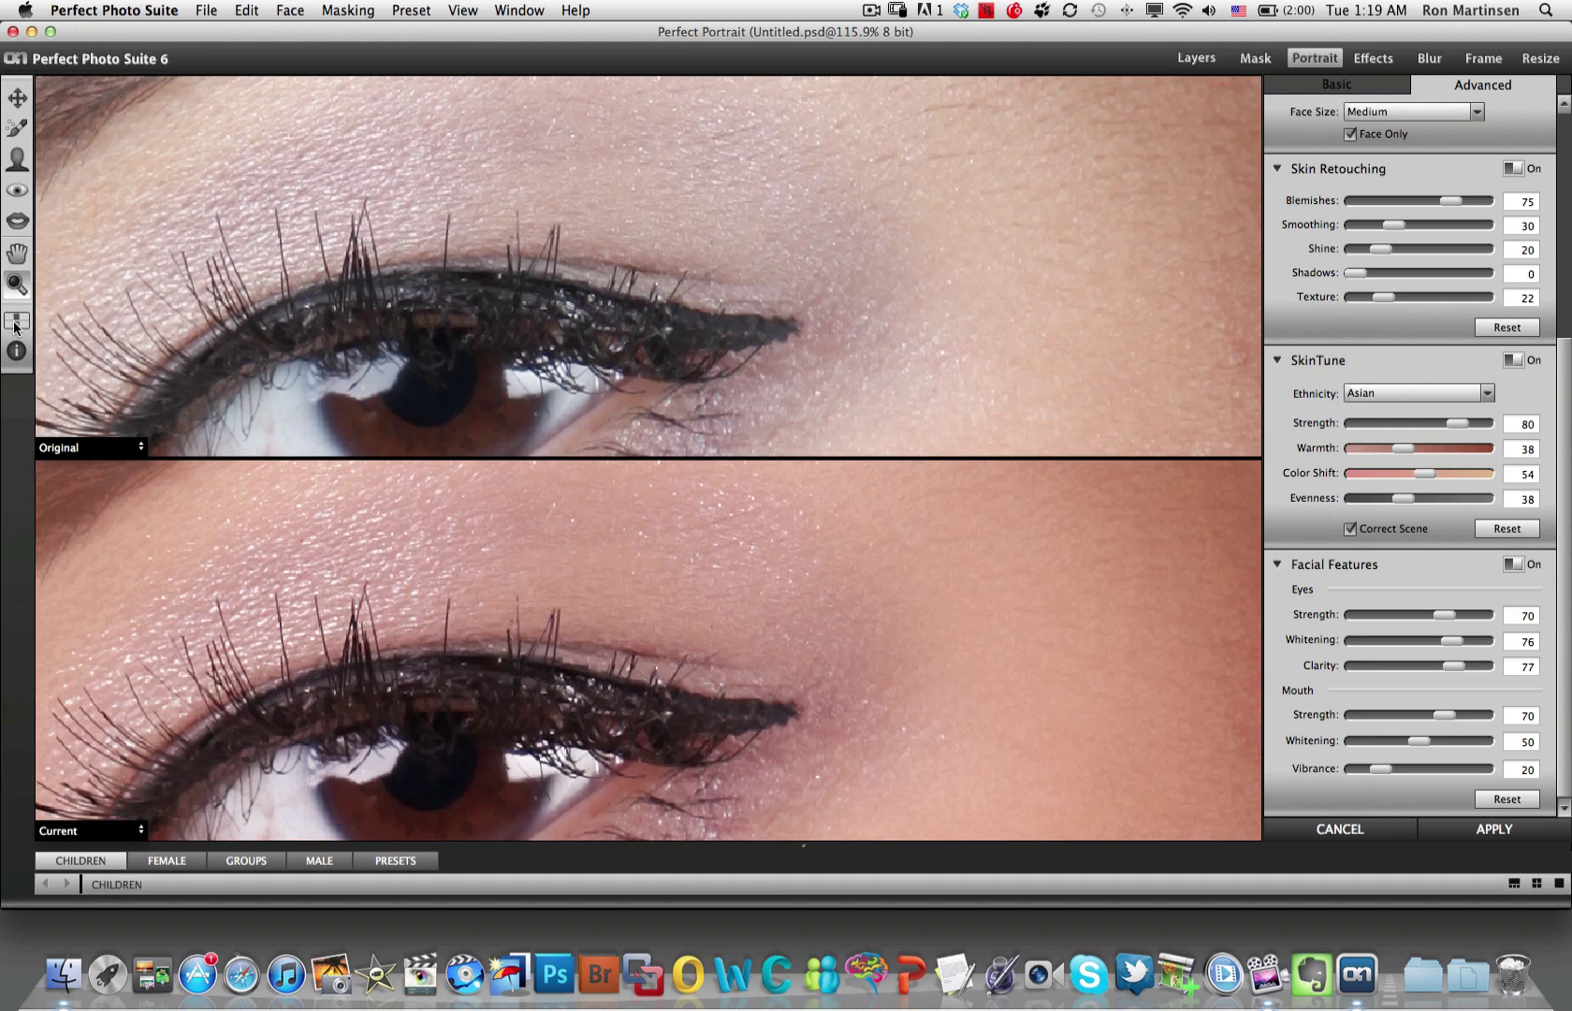
{"action": "left_click", "coordinate": [14, 323]}
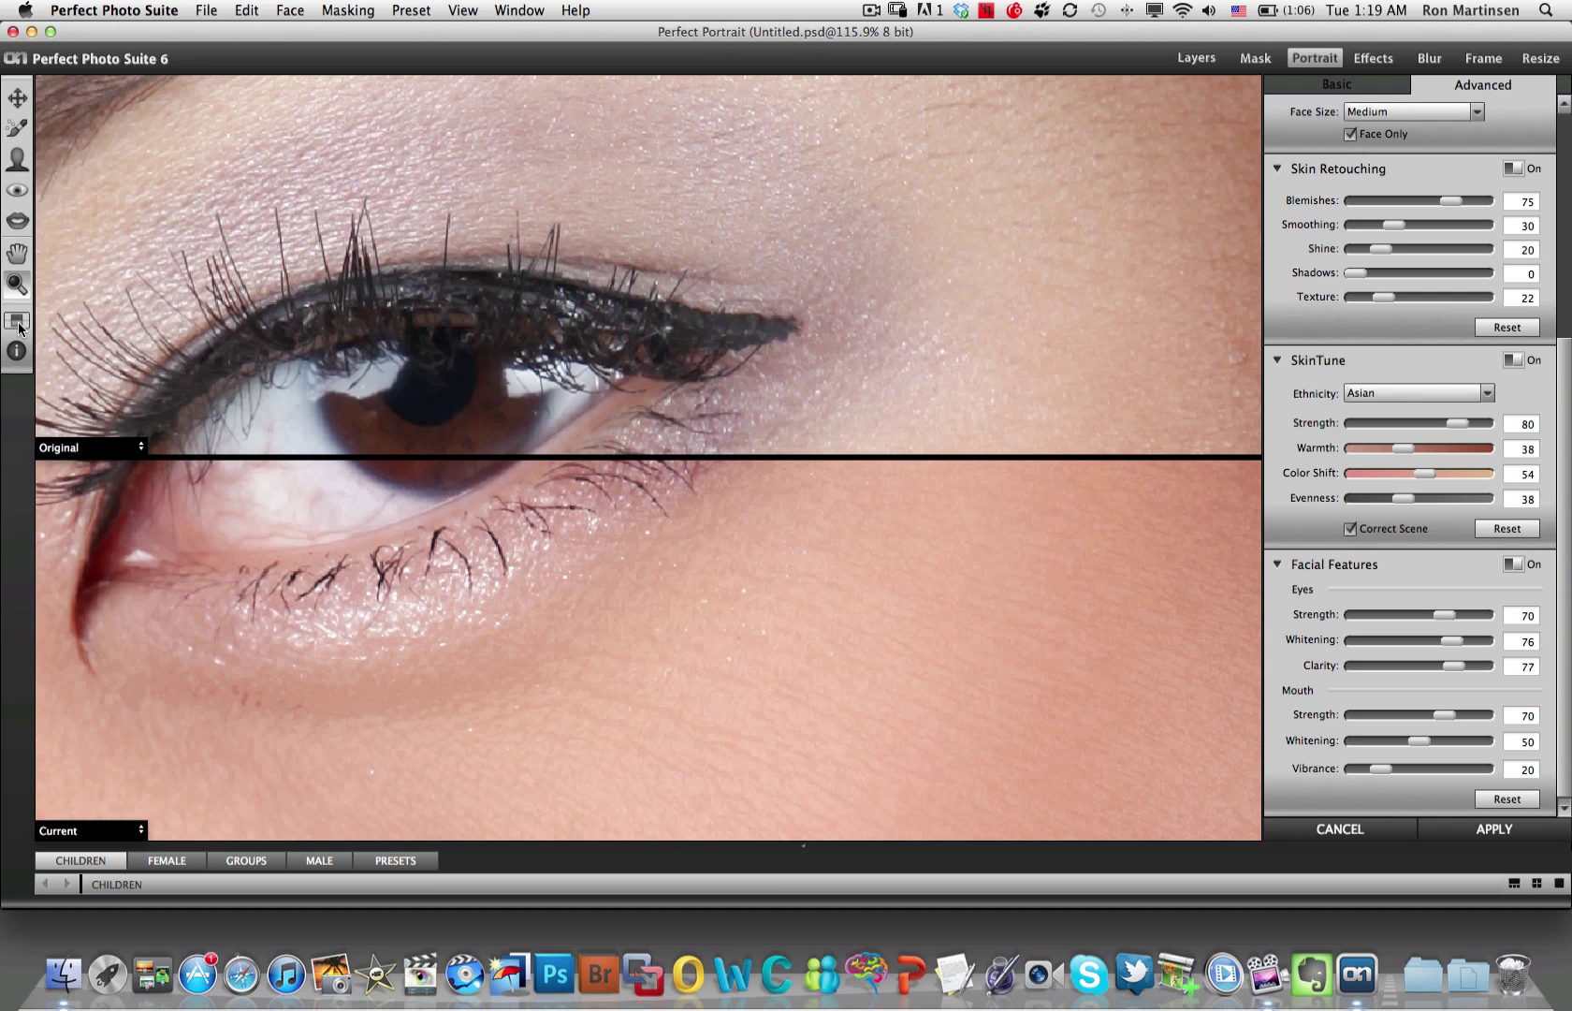
{"action": "left_click", "coordinate": [17, 323]}
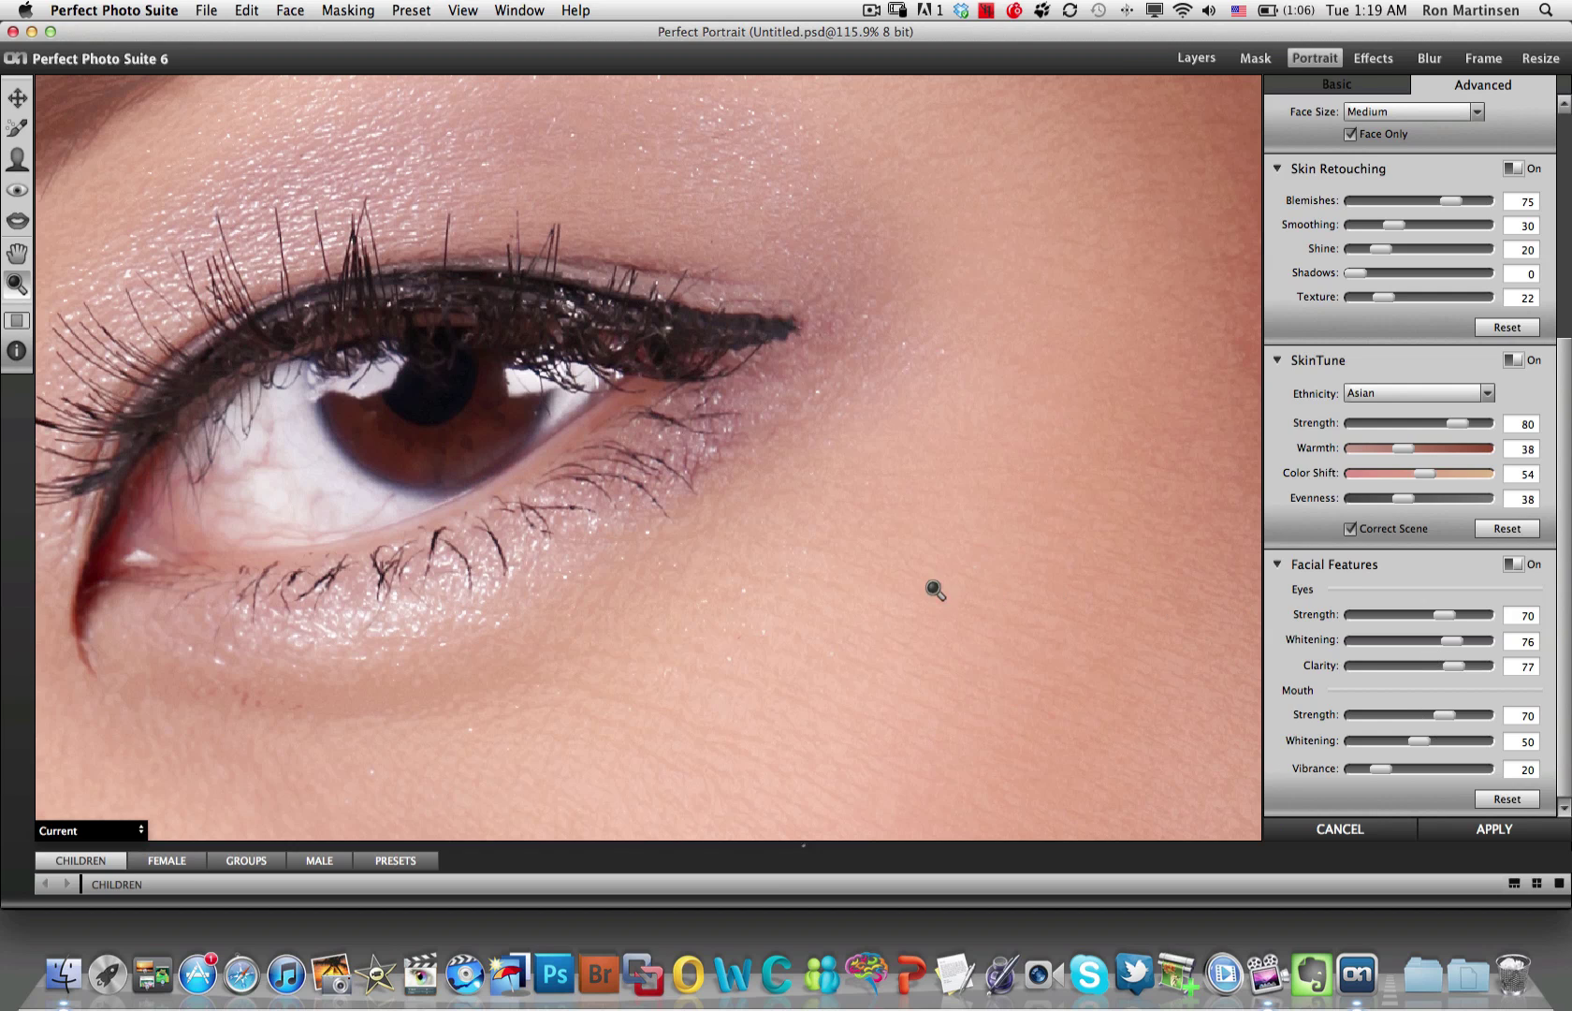
Scroll and pan the zoomed canvas down to centre the lips and teeth.
{"action": "scroll", "coordinate": [712, 646], "scroll_direction": "down", "scroll_amount": 5}
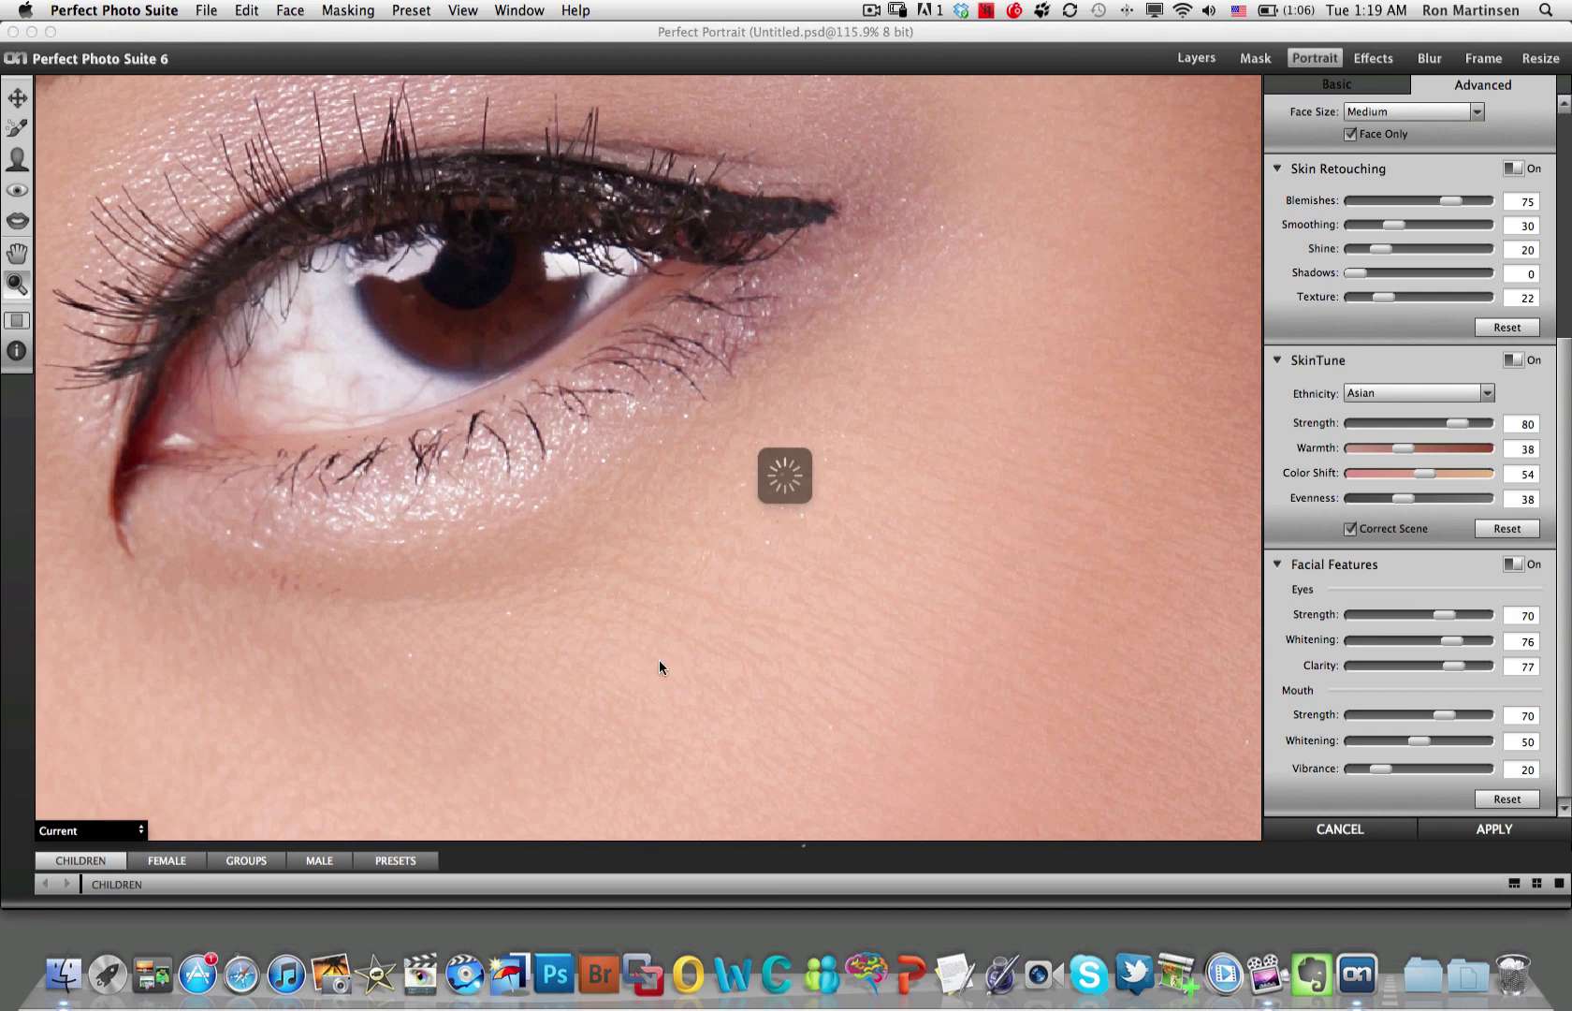
{"action": "scroll", "coordinate": [660, 663], "scroll_direction": "left", "scroll_amount": 2}
{"action": "scroll", "coordinate": [694, 371], "scroll_direction": "down", "scroll_amount": 6}
{"action": "scroll", "coordinate": [695, 370], "scroll_direction": "left", "scroll_amount": 2}
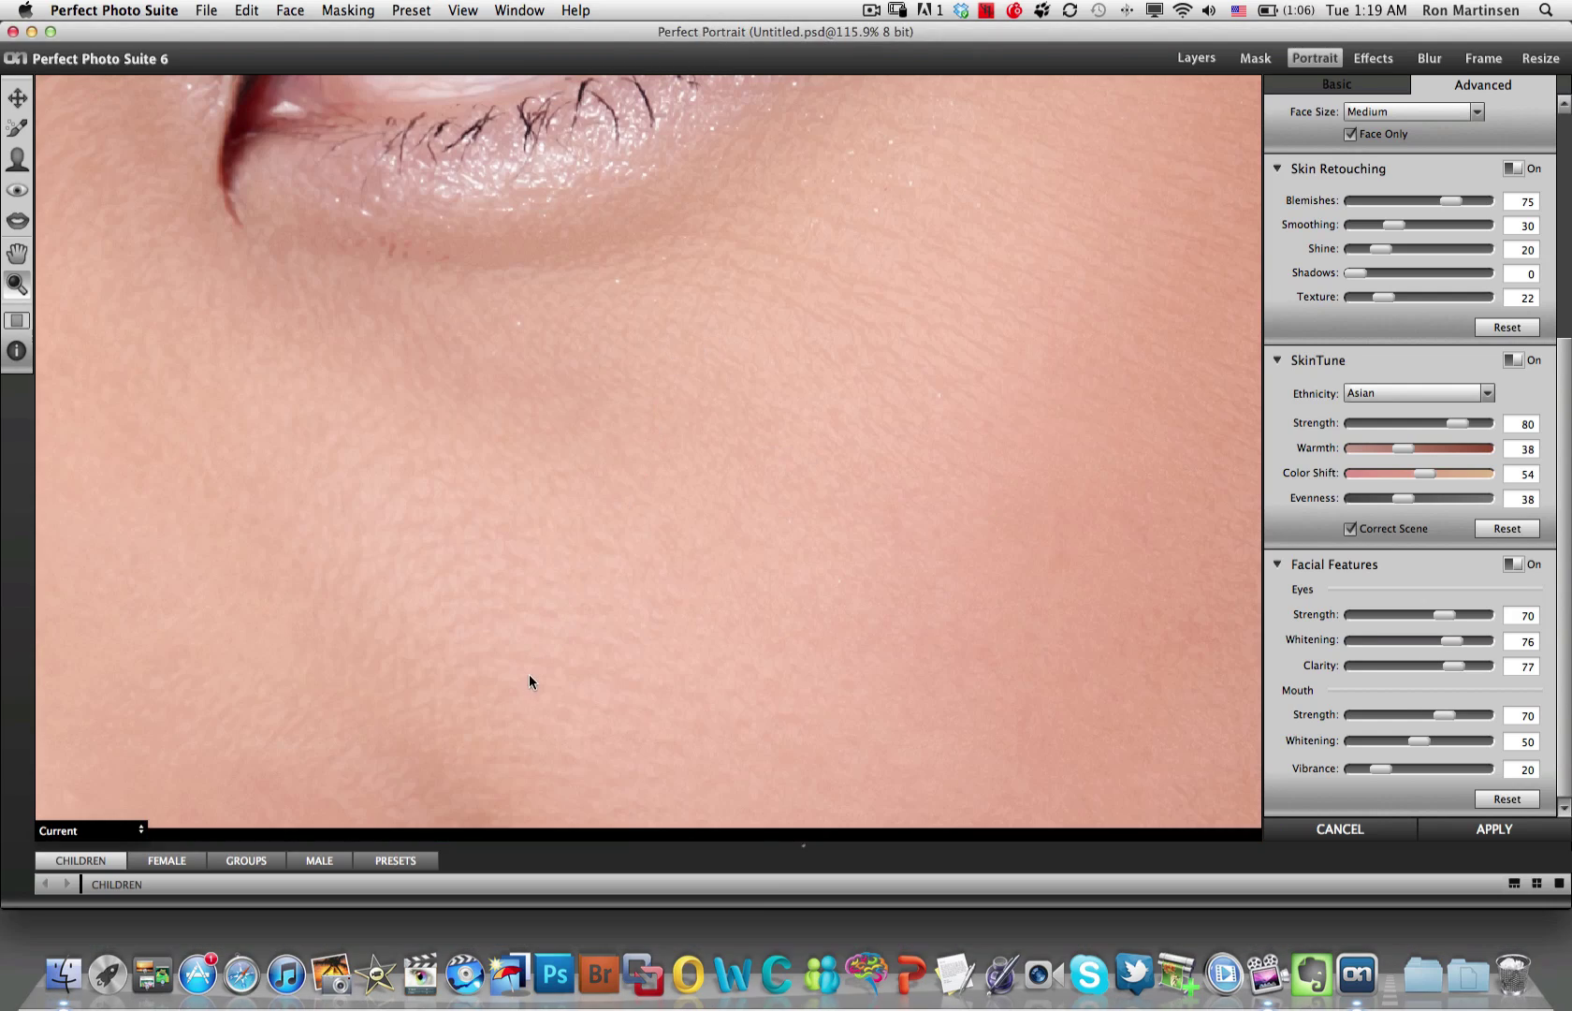
{"action": "scroll", "coordinate": [532, 716], "scroll_direction": "down", "scroll_amount": 5}
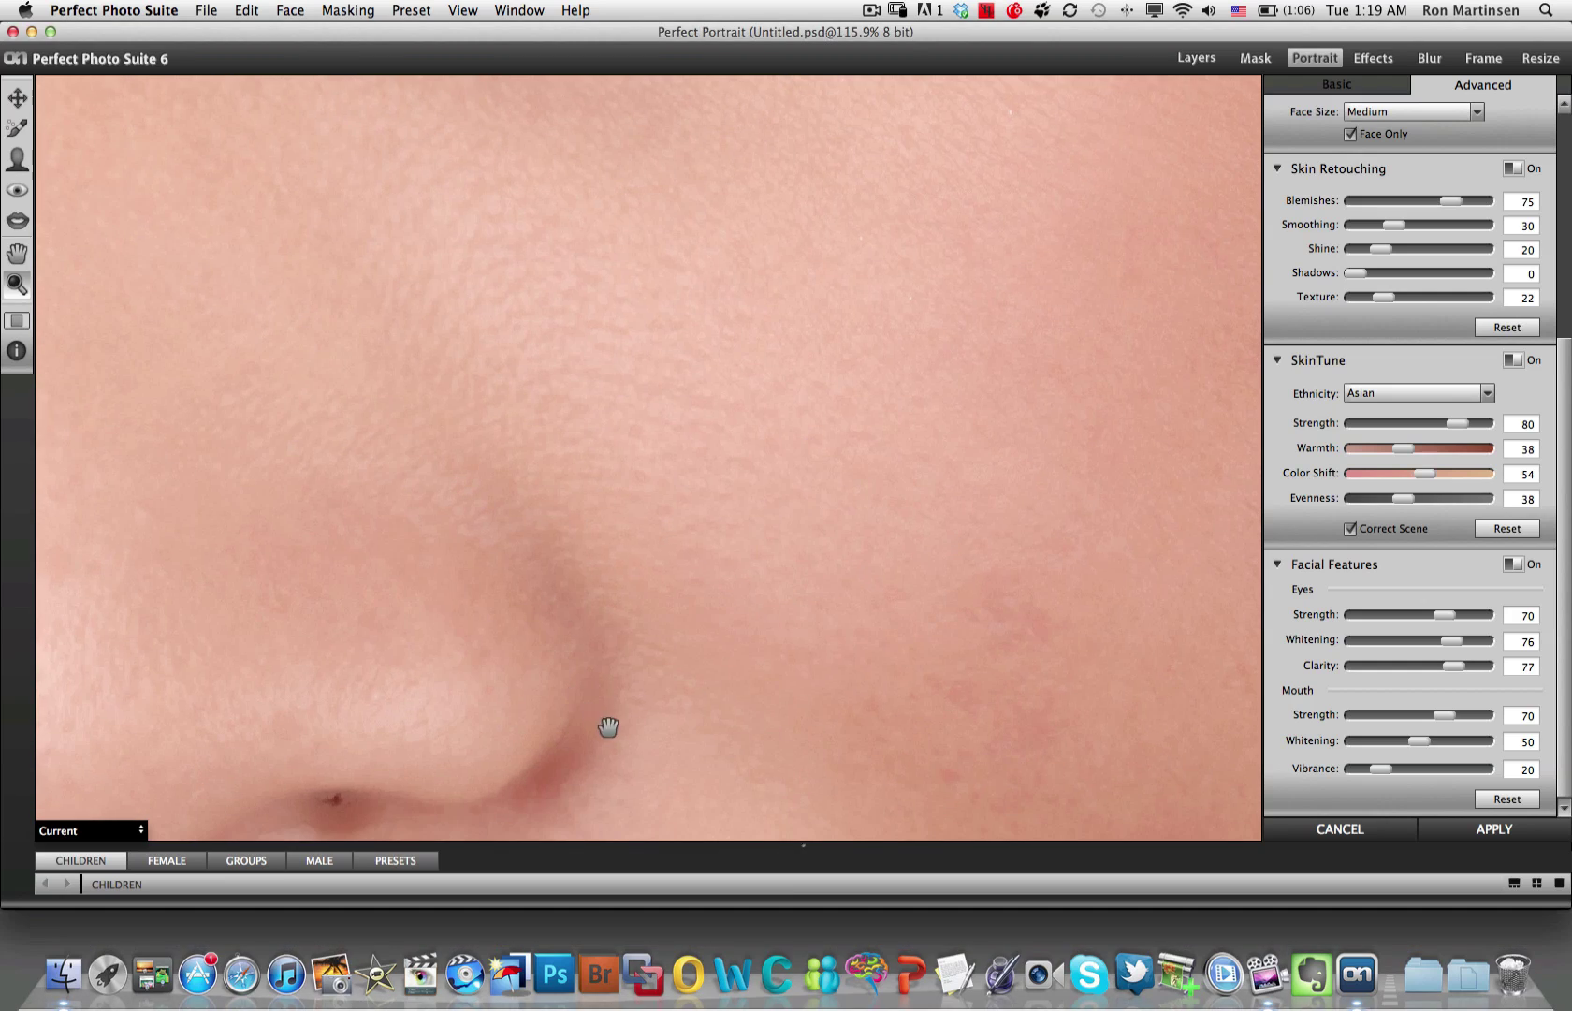
{"action": "scroll", "coordinate": [608, 728], "scroll_direction": "down", "scroll_amount": 3}
{"action": "scroll", "coordinate": [641, 562], "scroll_direction": "down", "scroll_amount": 6}
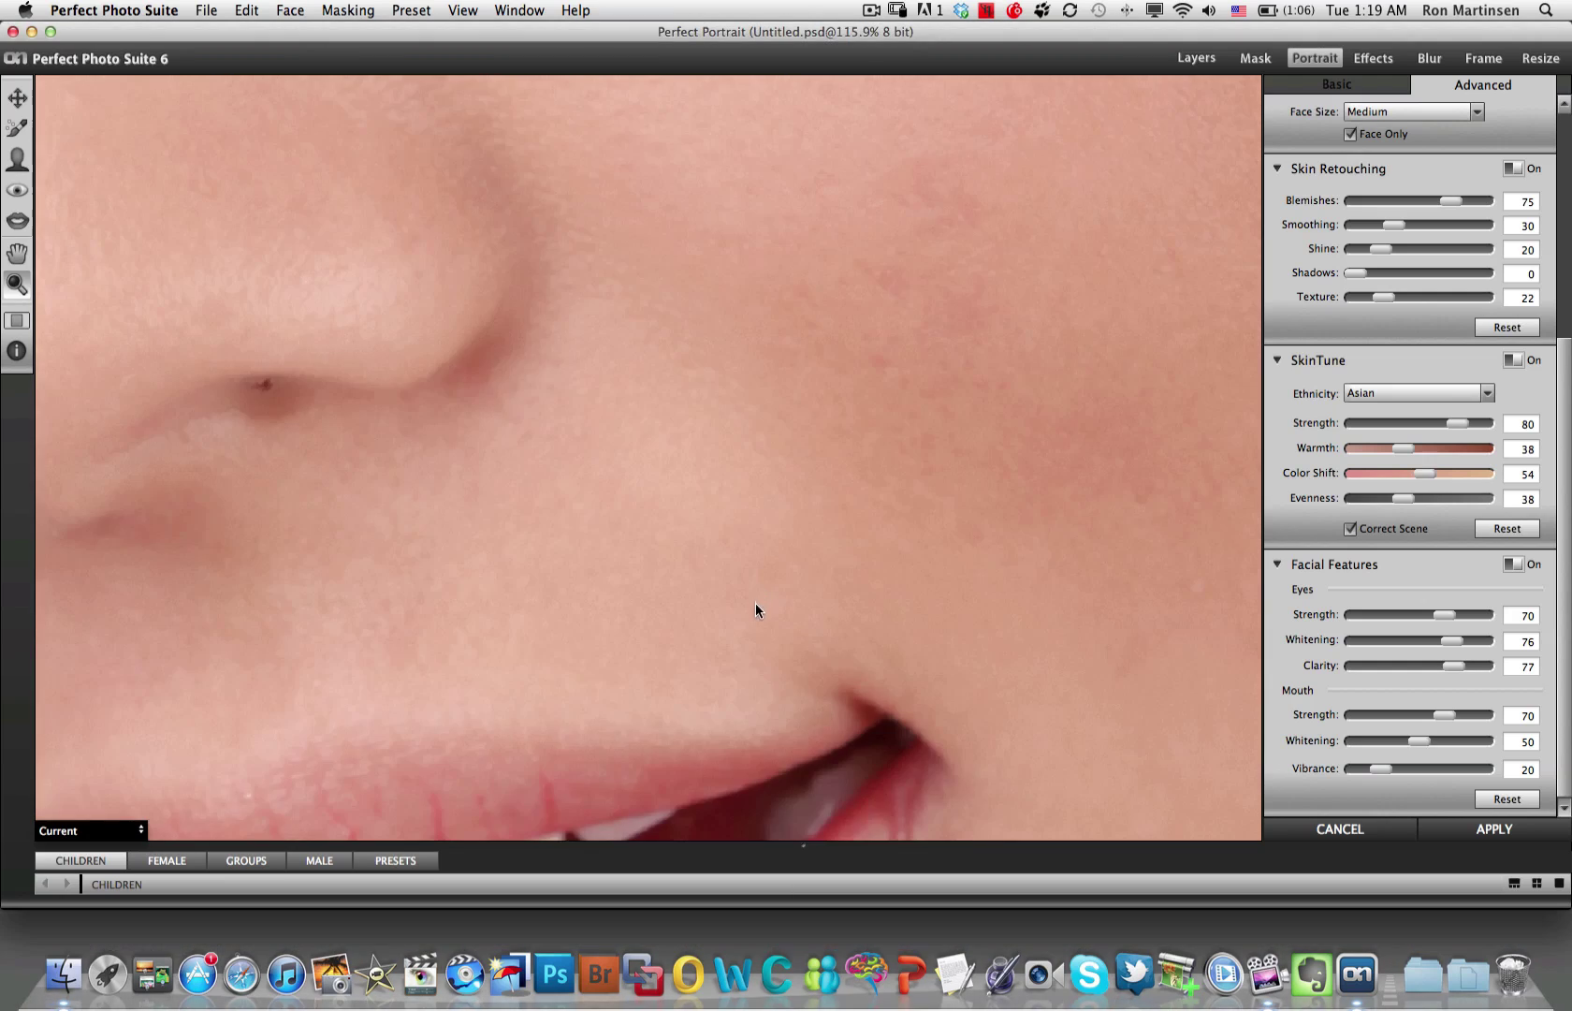
{"action": "scroll", "coordinate": [757, 688], "scroll_direction": "down", "scroll_amount": 4}
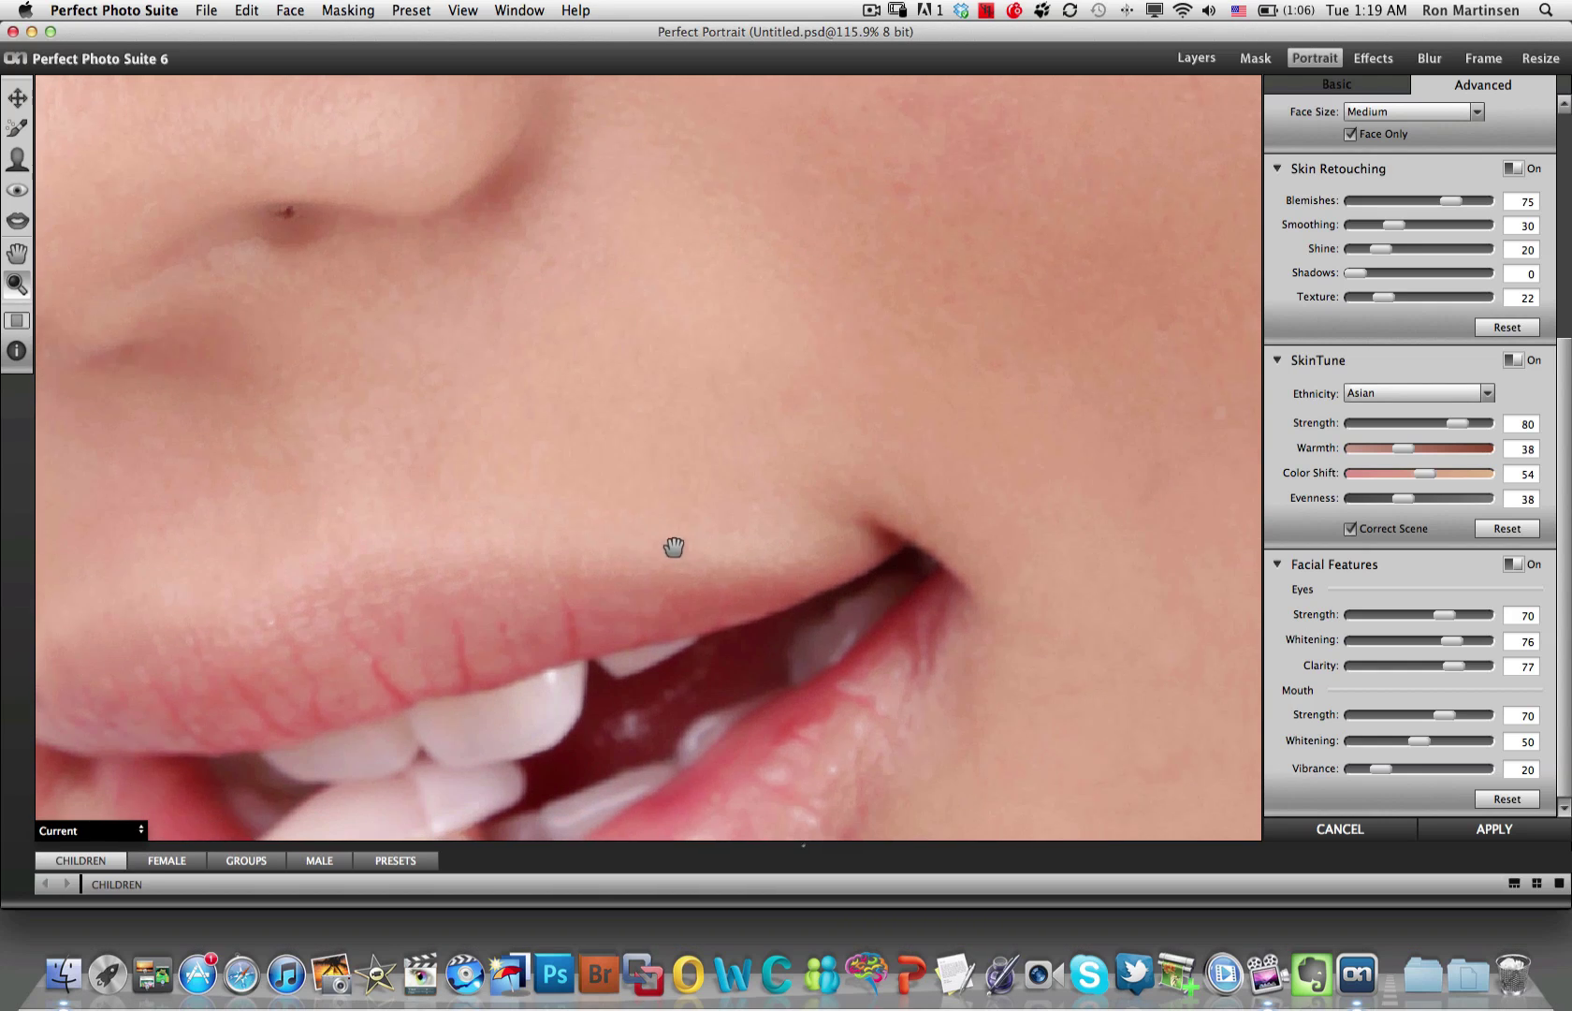
{"action": "left_click_drag", "start_coordinate": [674, 547], "coordinate": [918, 280]}
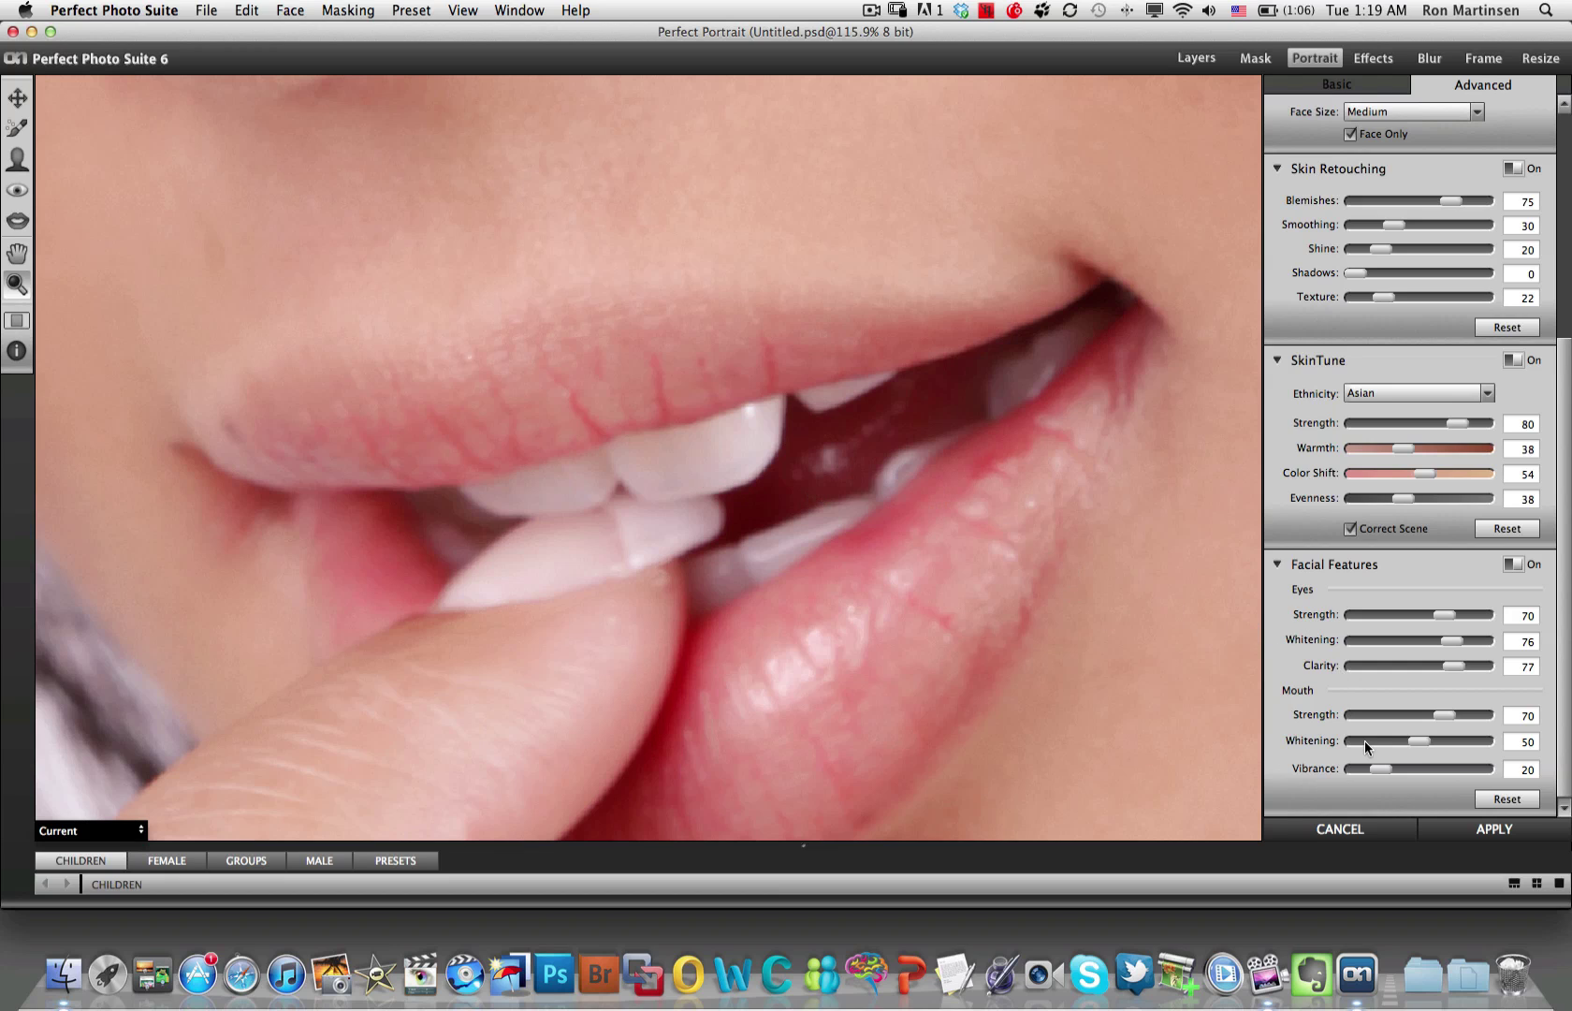
Test mouth Whitening at 0 and higher, then settle it at 33.
{"action": "left_click_drag", "start_coordinate": [1418, 743], "coordinate": [1327, 753]}
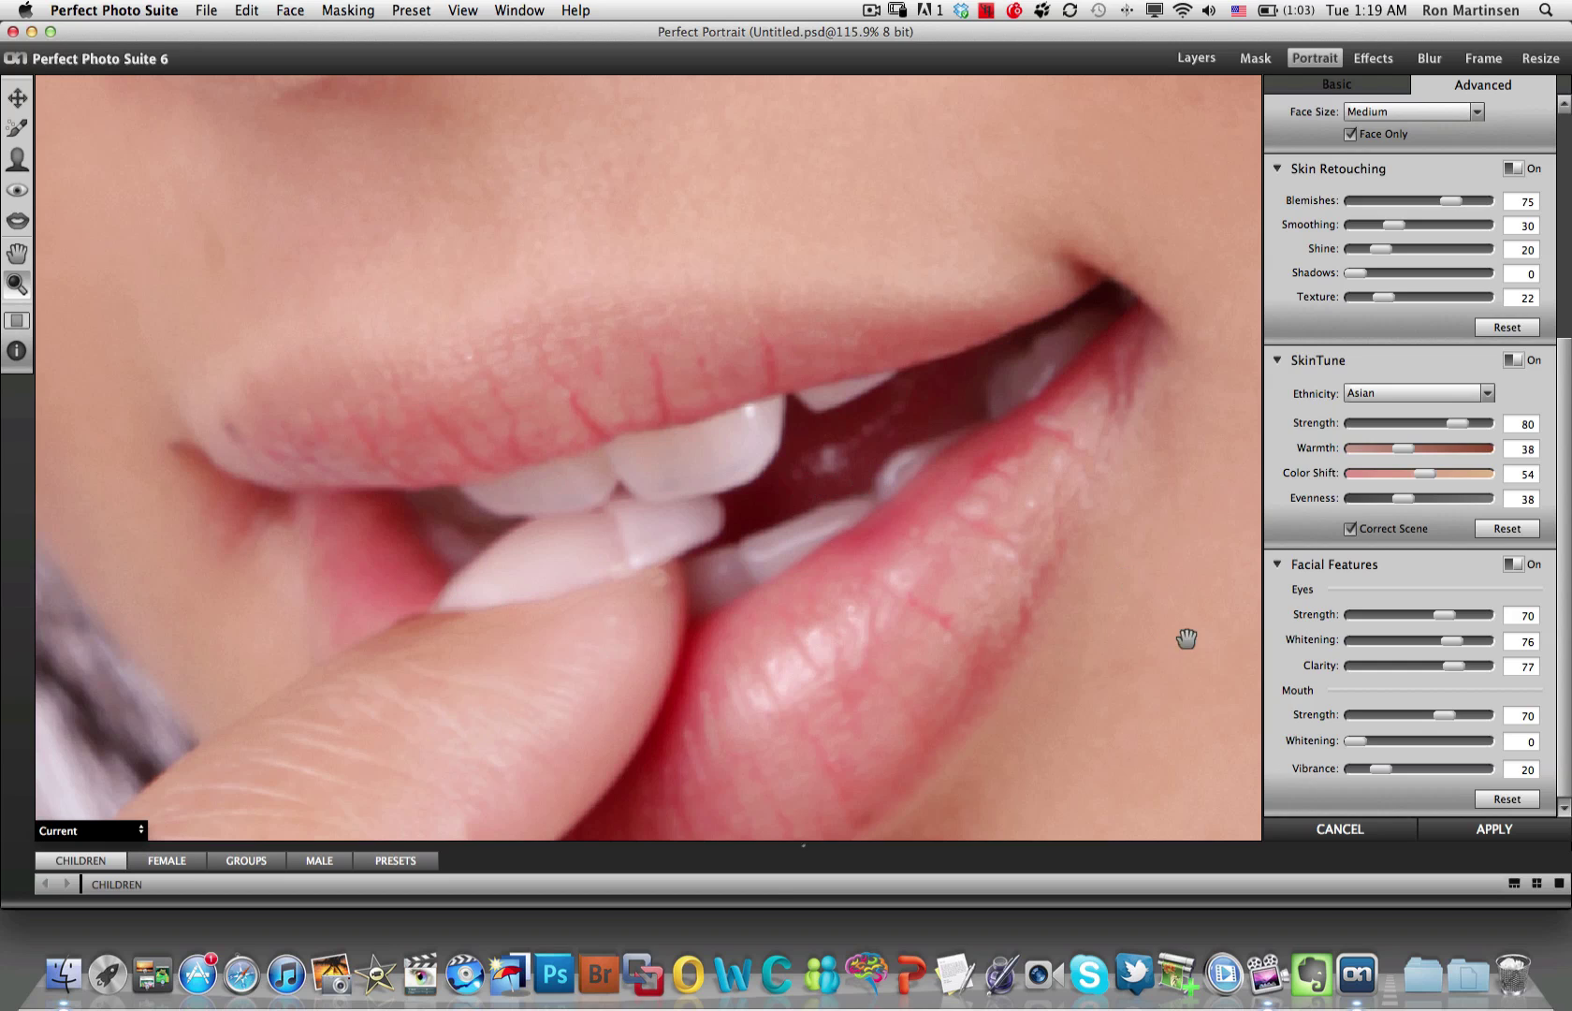
{"action": "left_click_drag", "start_coordinate": [1353, 740], "coordinate": [1443, 750]}
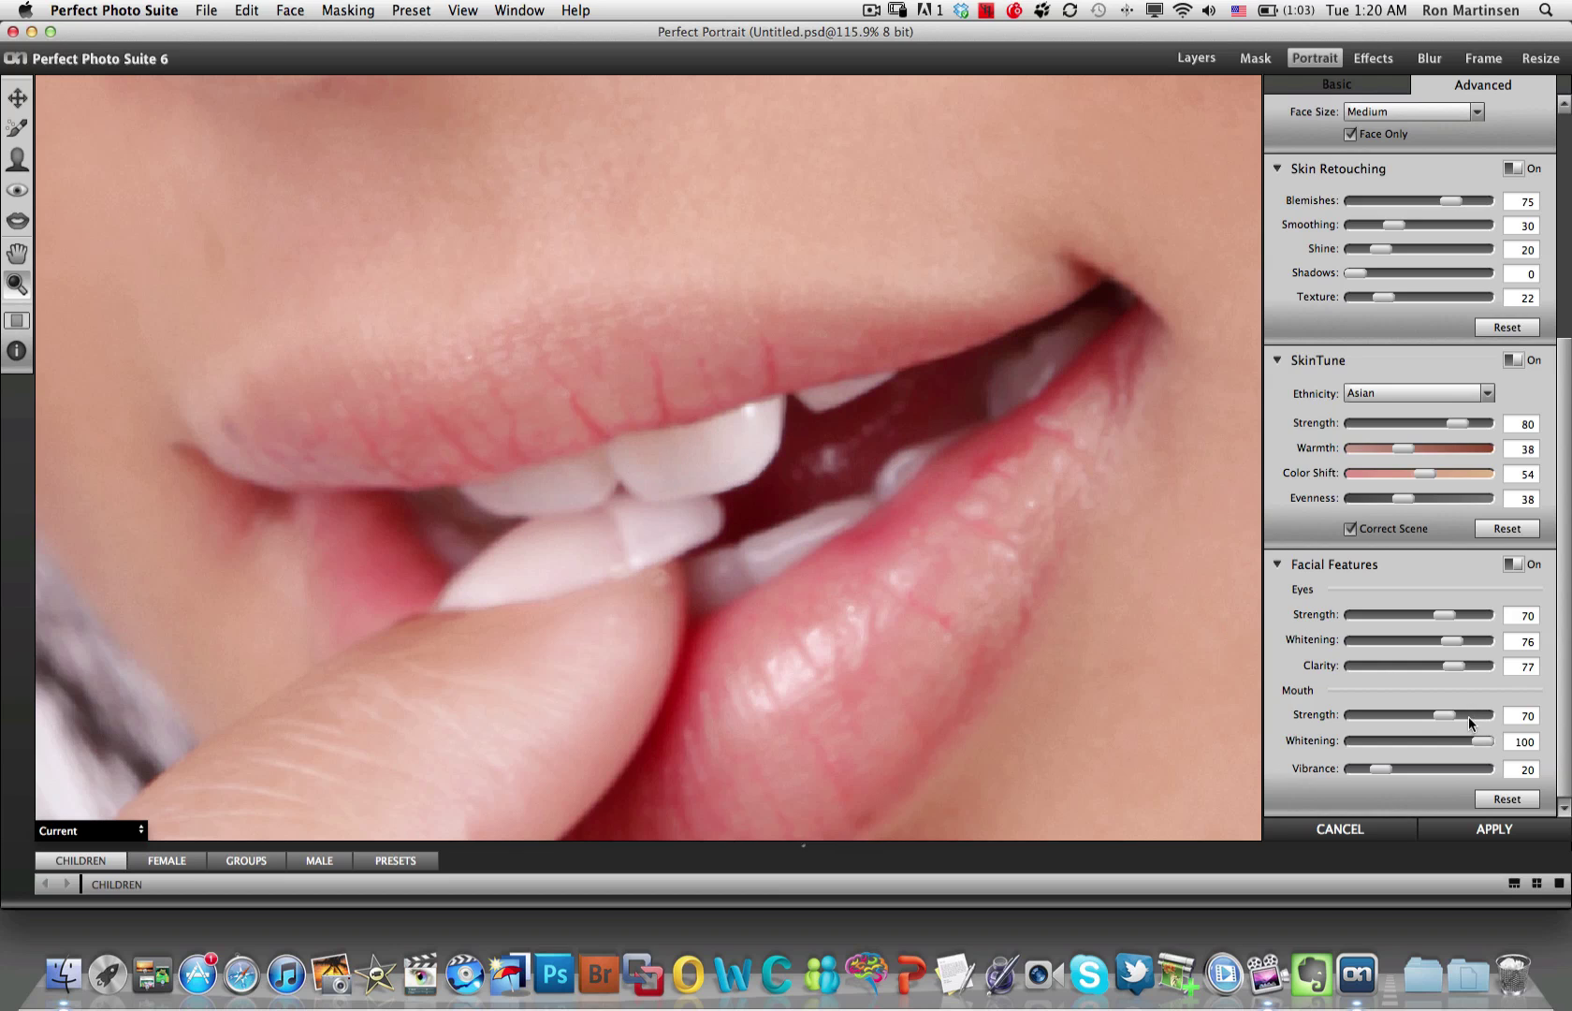
{"action": "left_click_drag", "start_coordinate": [1481, 741], "coordinate": [1385, 743]}
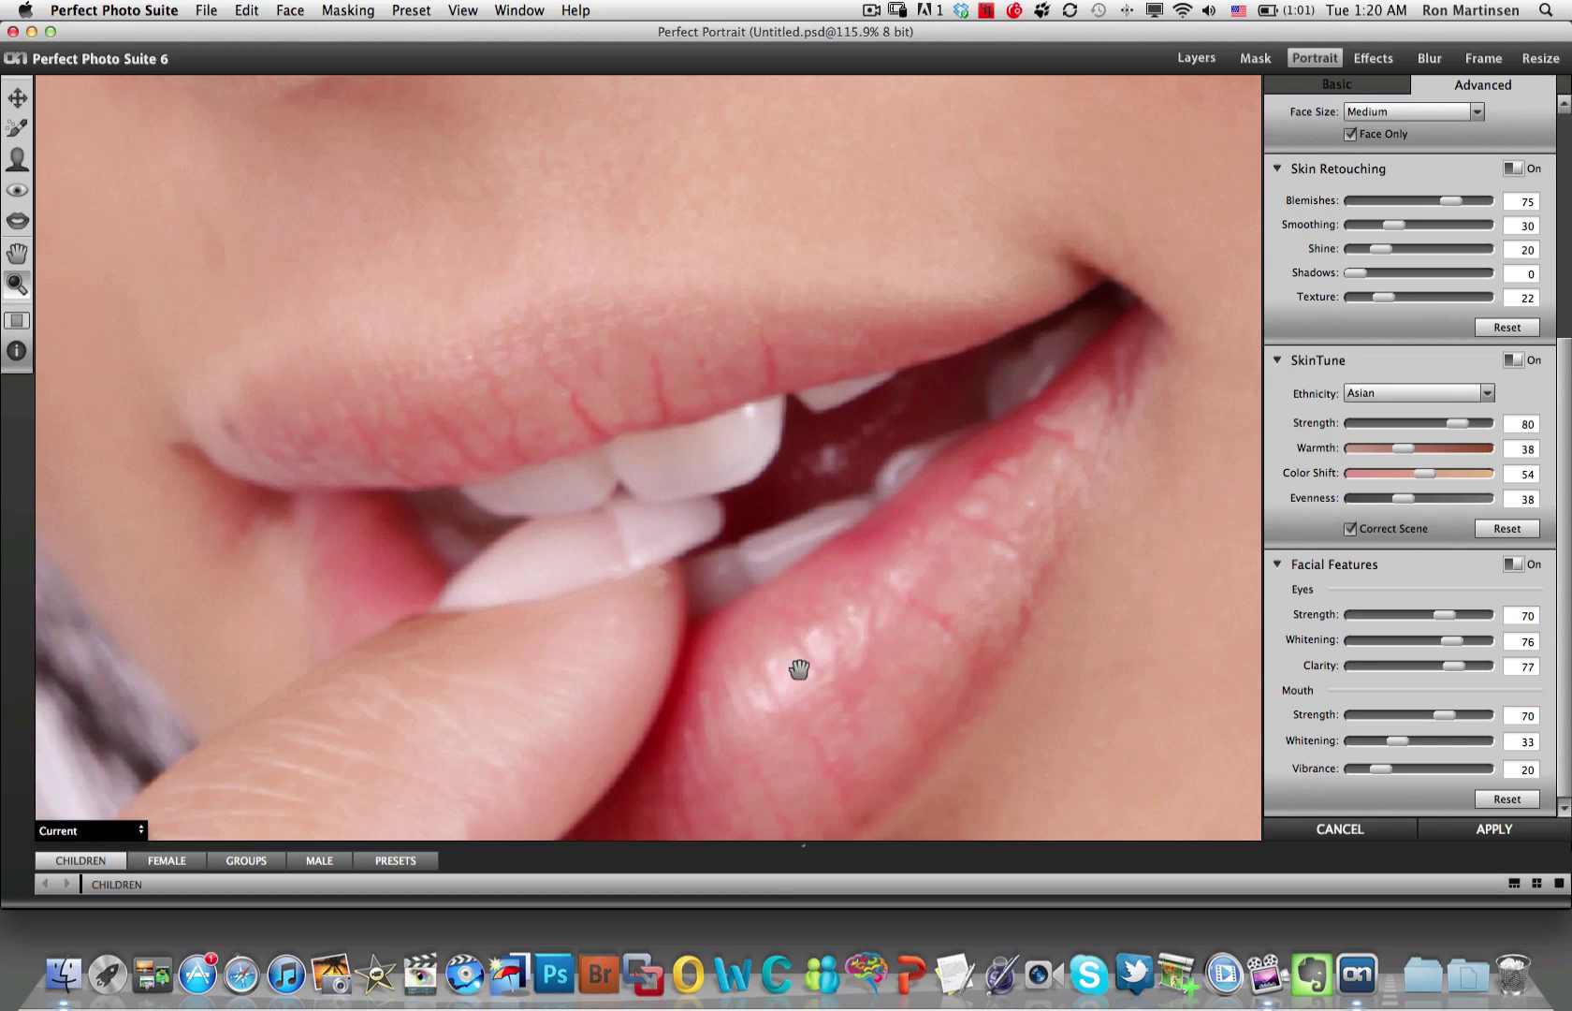
Push lip Vibrance near maximum, then reduce it to 13.
{"action": "left_click_drag", "start_coordinate": [1380, 768], "coordinate": [1486, 773]}
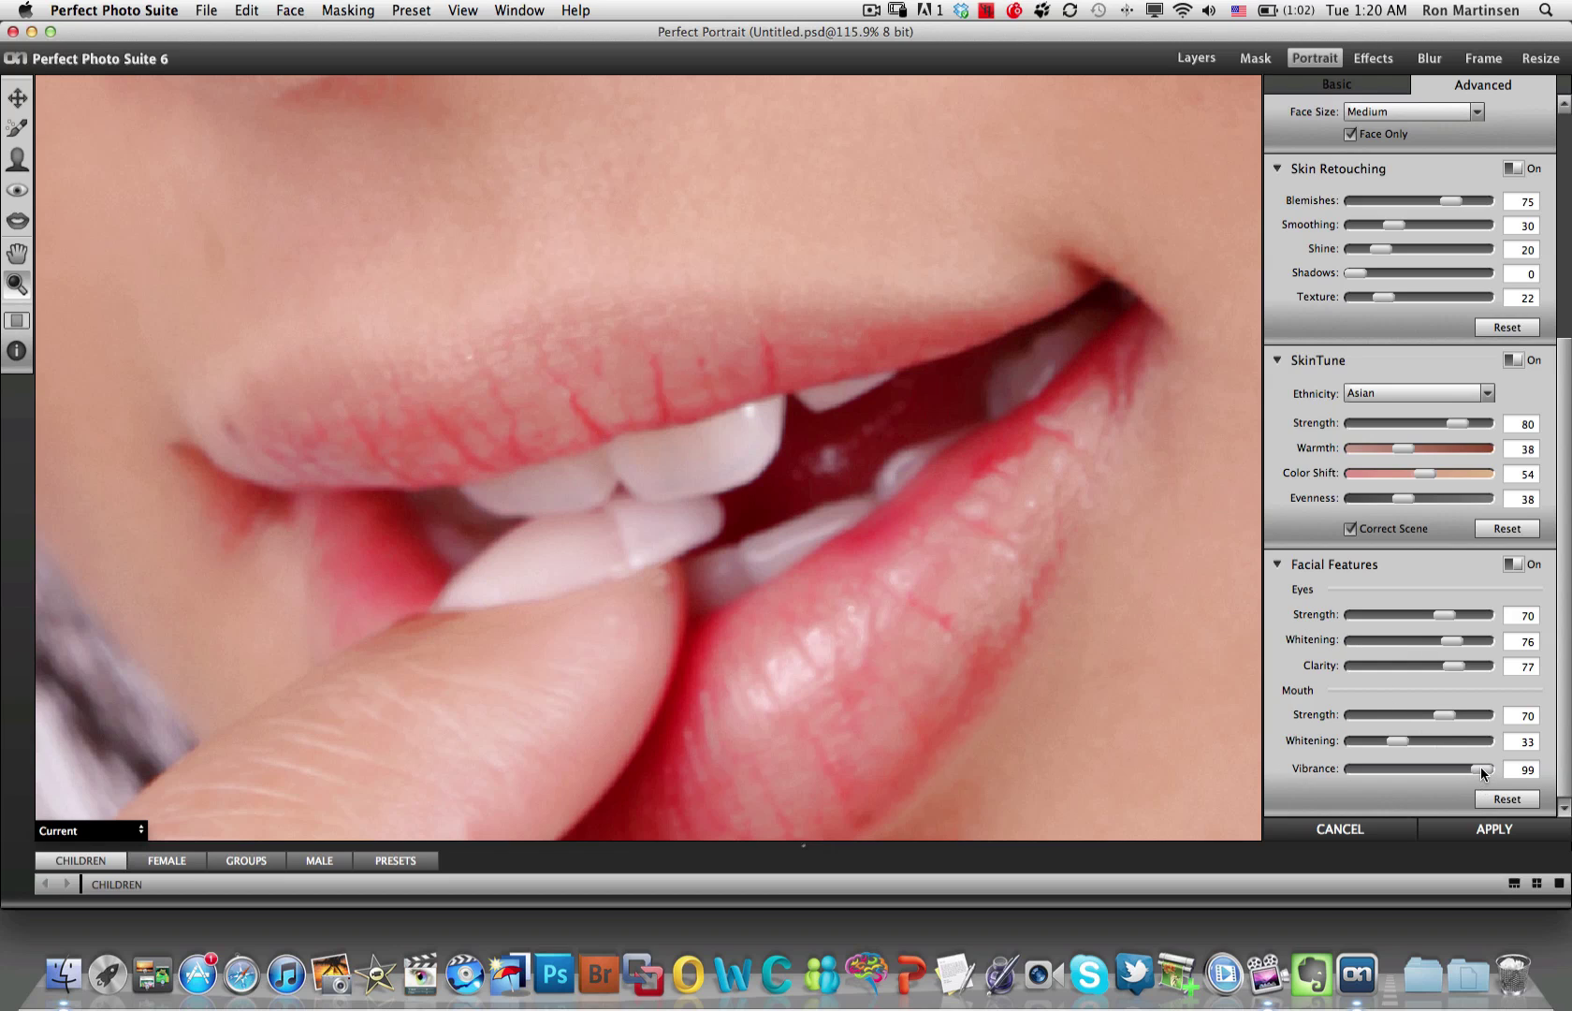
{"action": "left_click_drag", "start_coordinate": [1477, 763], "coordinate": [1383, 770]}
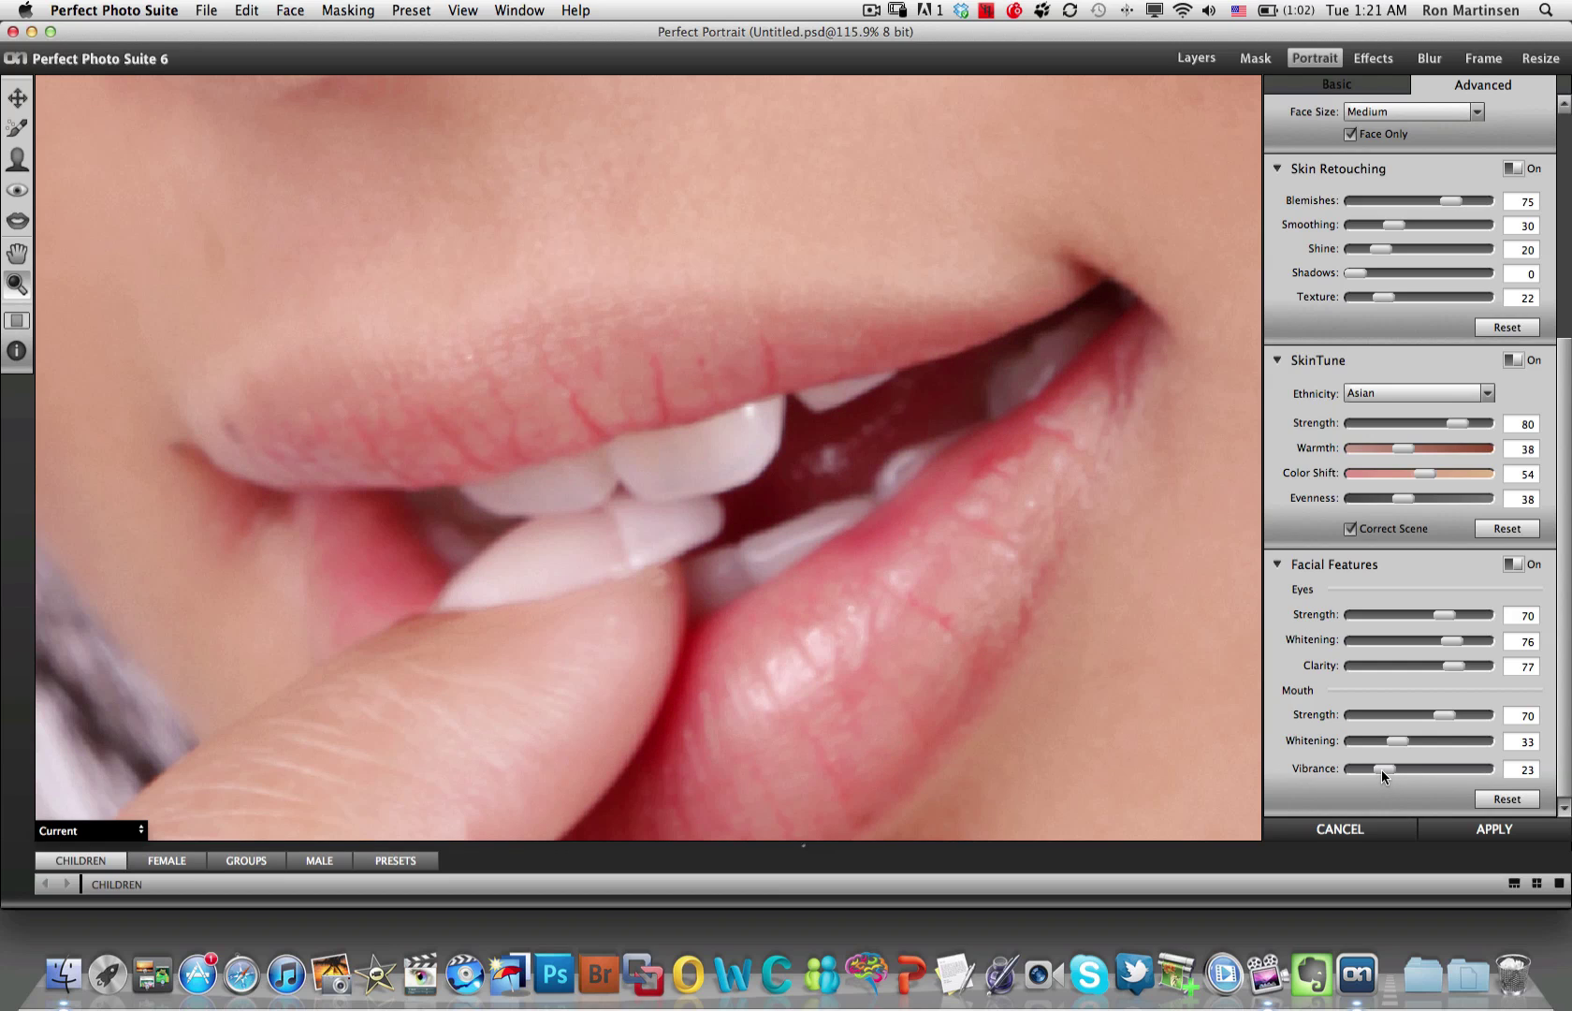
{"action": "left_click_drag", "start_coordinate": [1382, 769], "coordinate": [1370, 769]}
Fit the portrait, compare original and retouched side by side, and apply the retouching.
{"action": "double_click", "coordinate": [18, 262]}
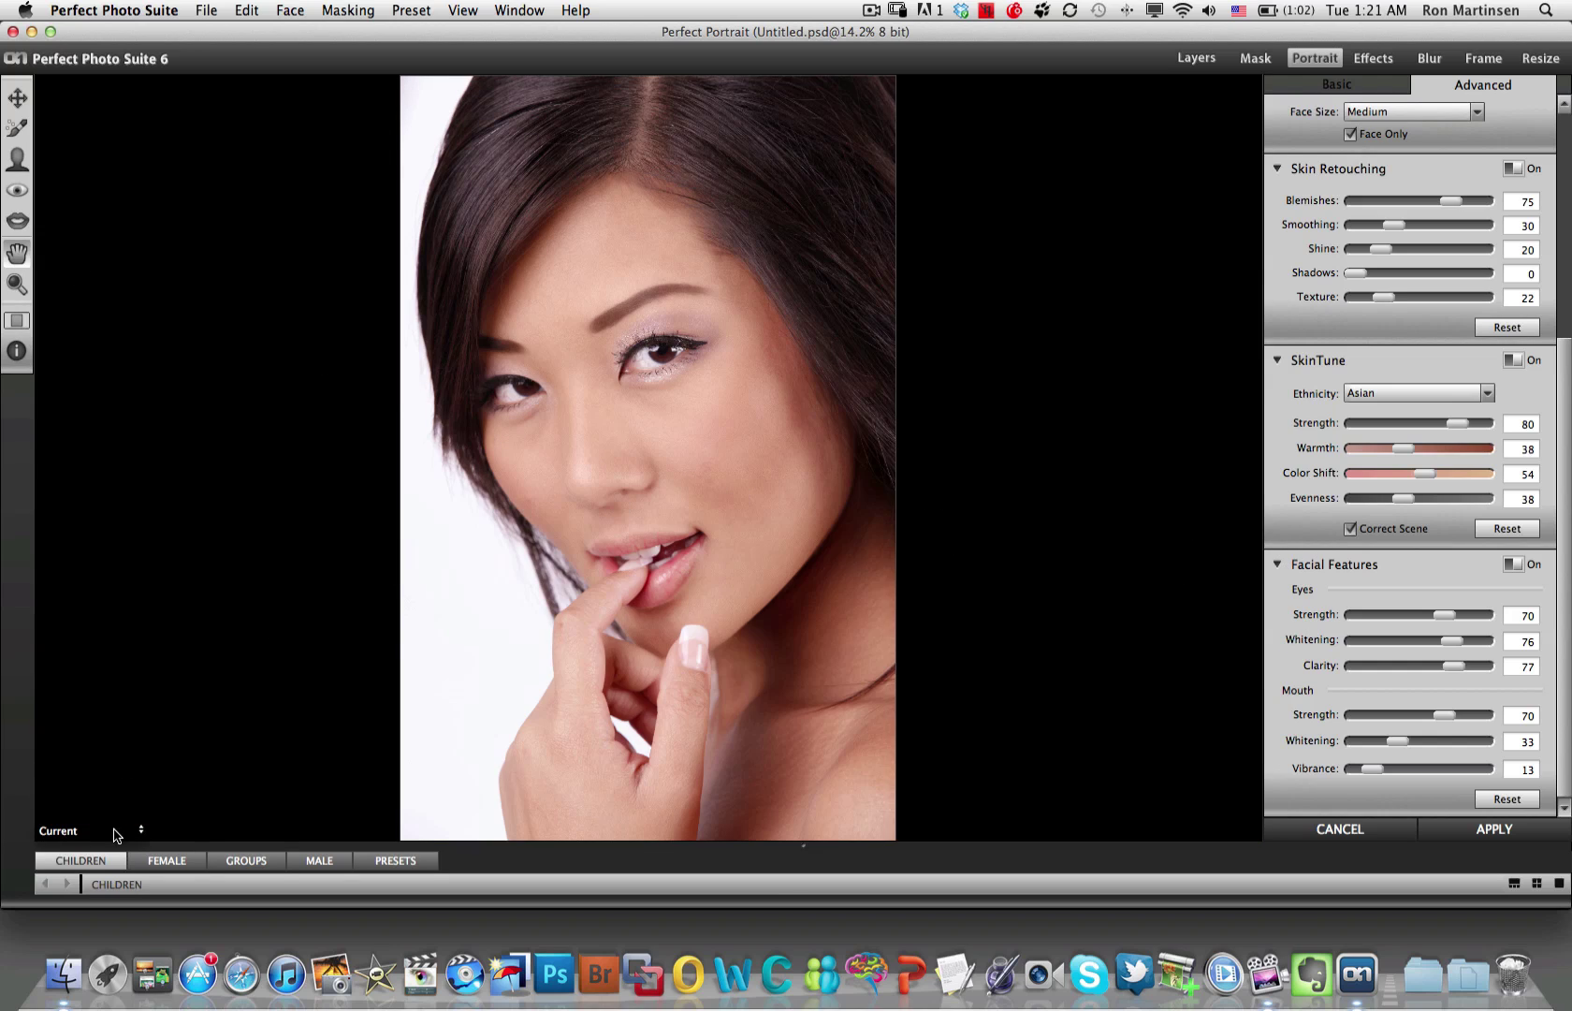
{"action": "left_click", "coordinate": [18, 321]}
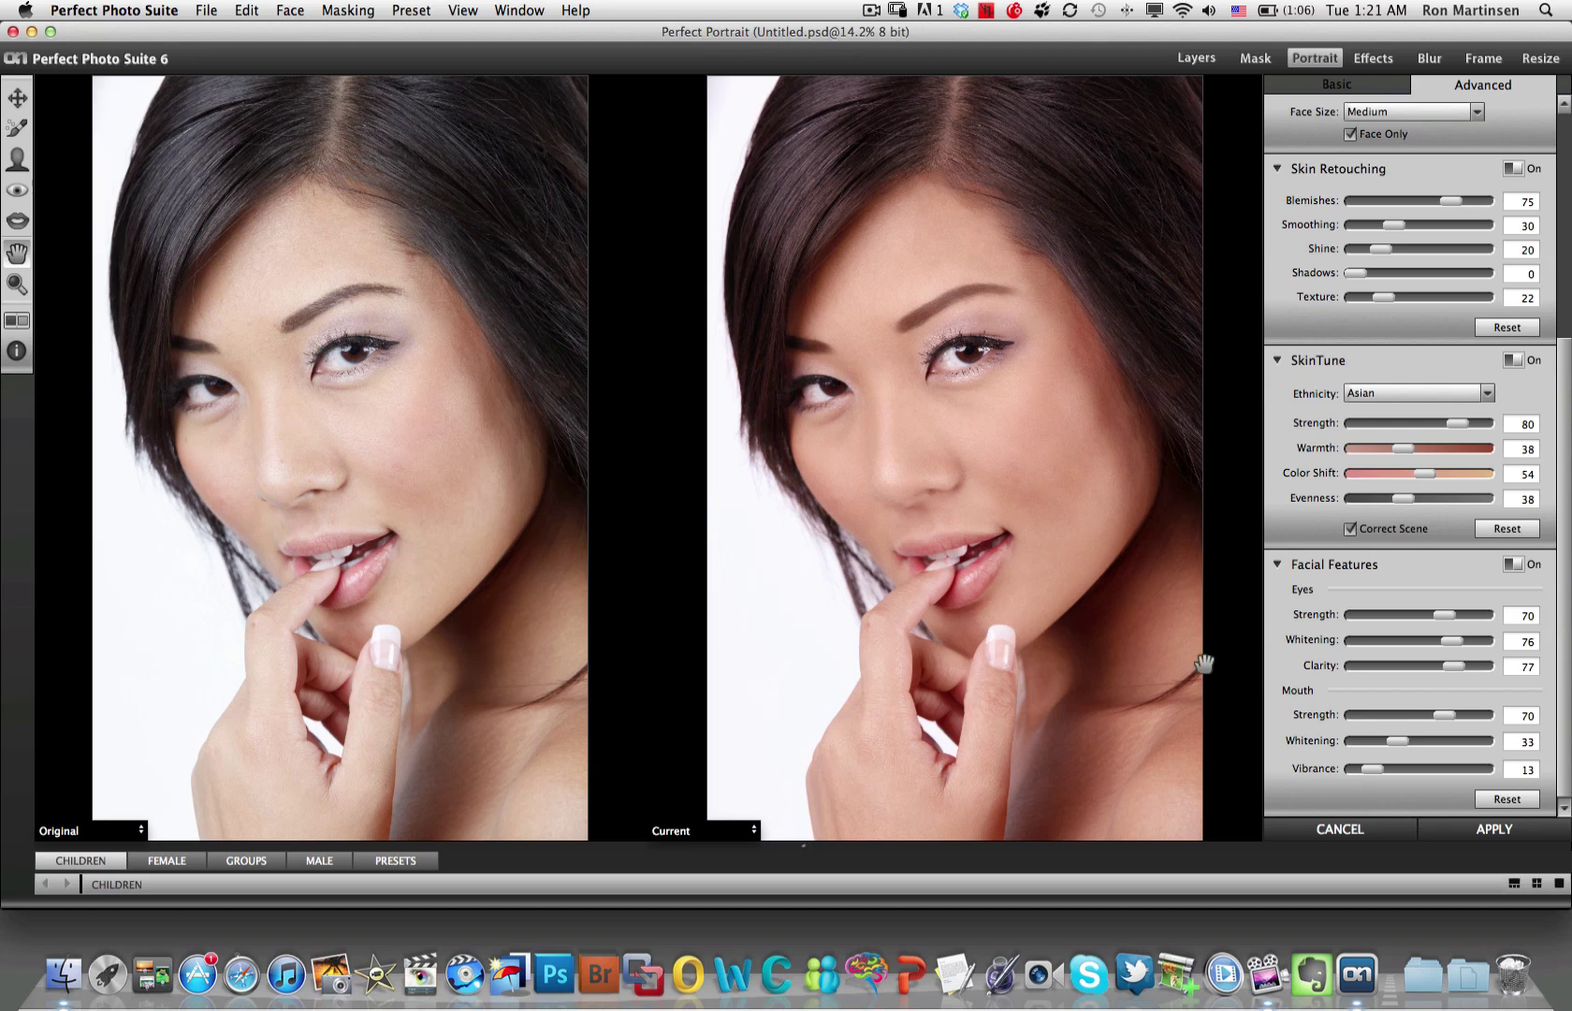
{"action": "left_click", "coordinate": [1482, 831]}
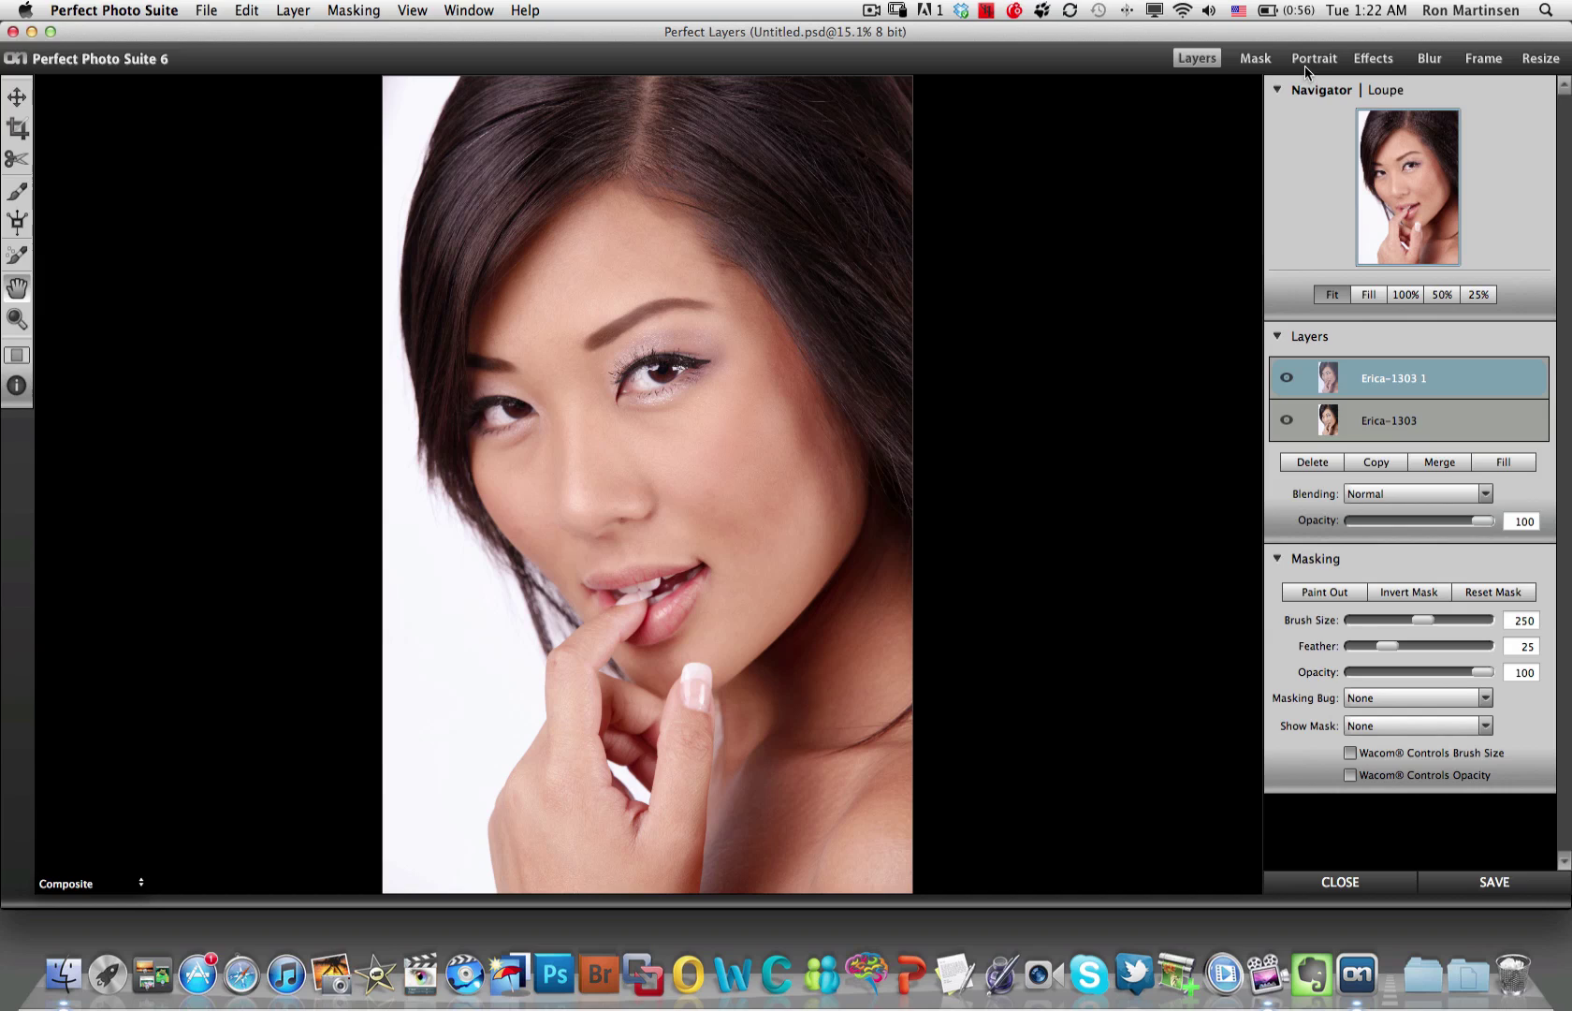
Begin renaming the retouched top layer, replacing its name with 'P' so far.
{"action": "double_click", "coordinate": [1382, 383]}
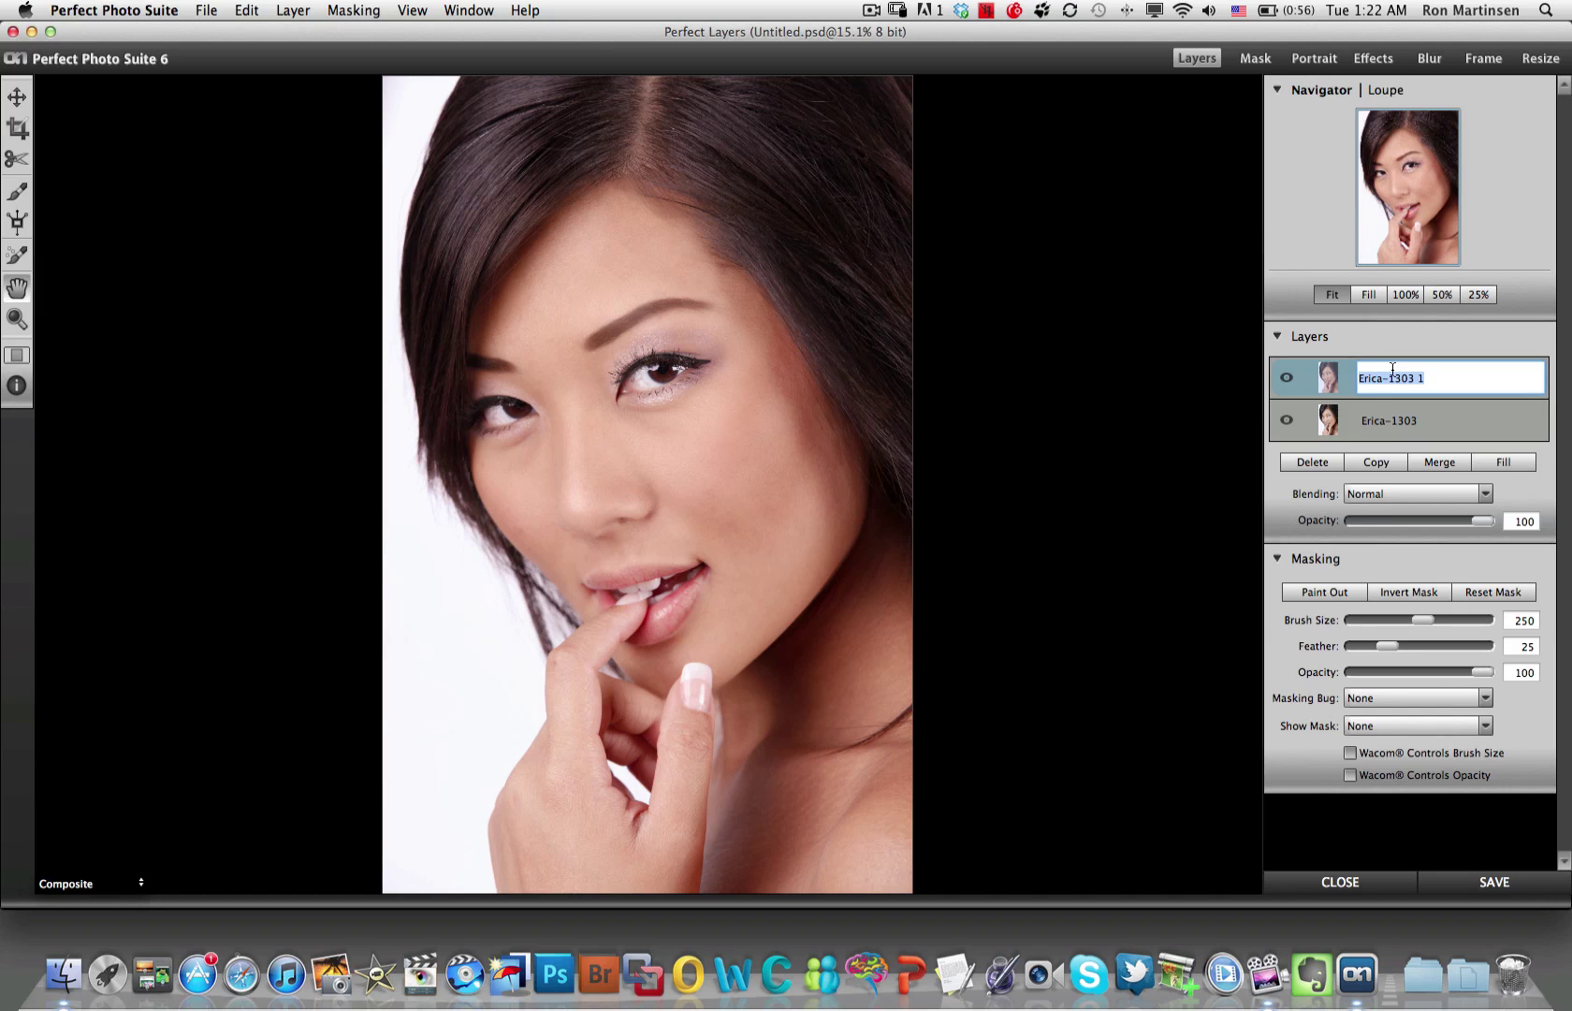
{"action": "type", "text": "P"}
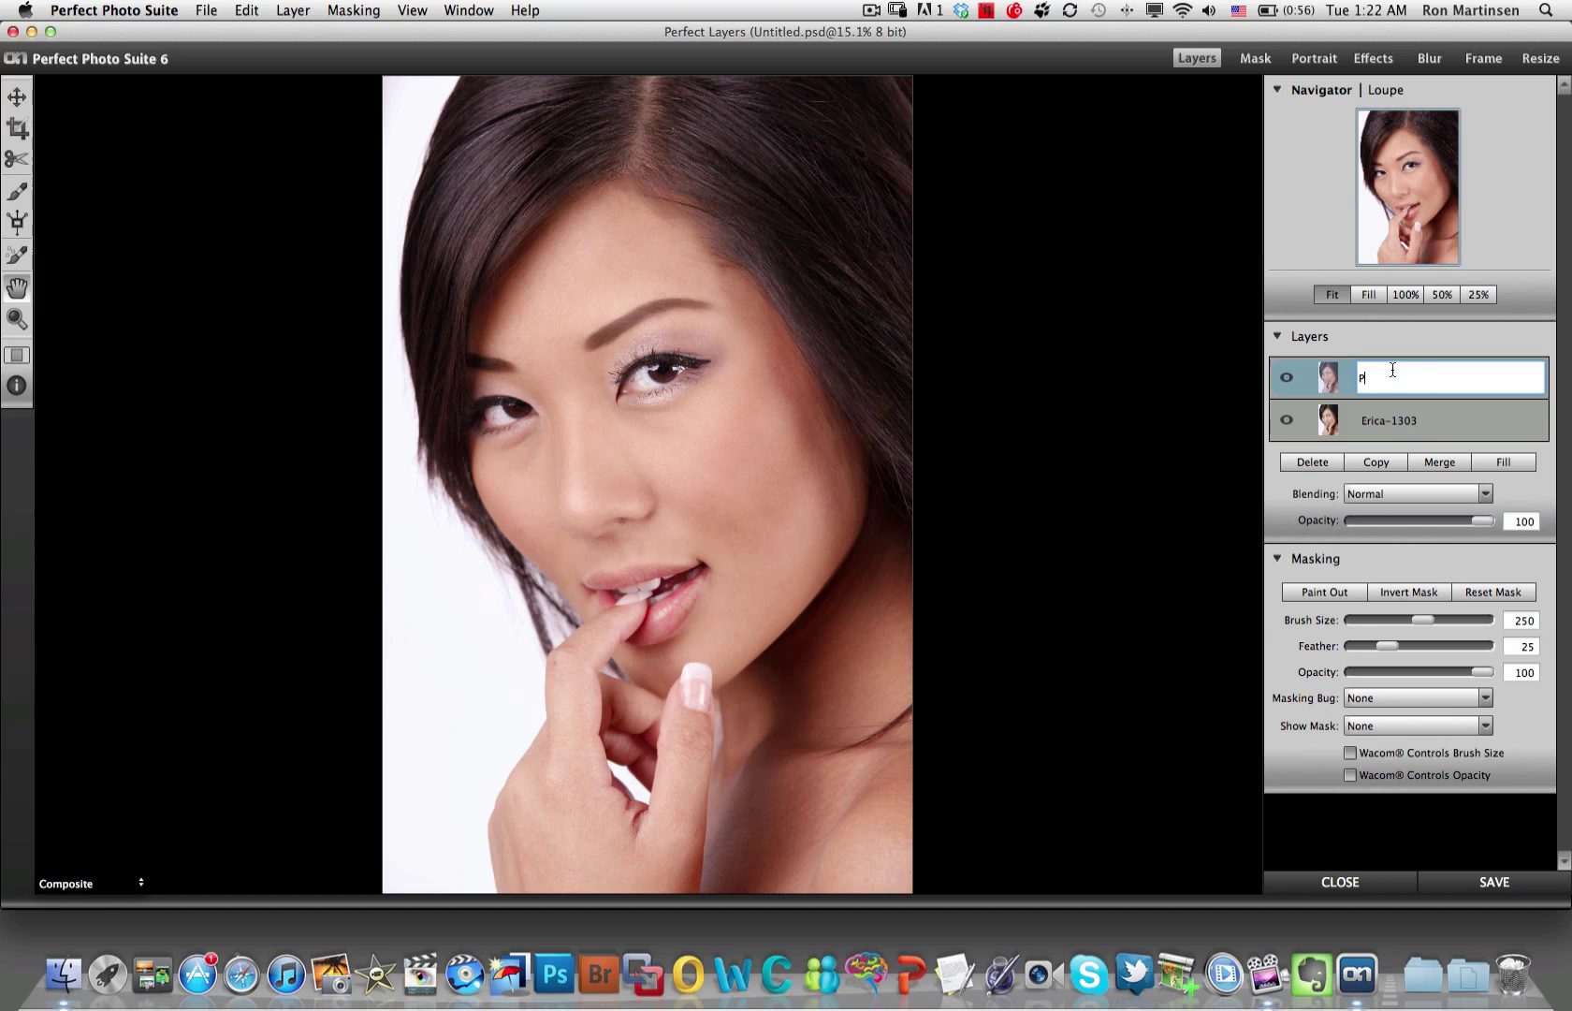